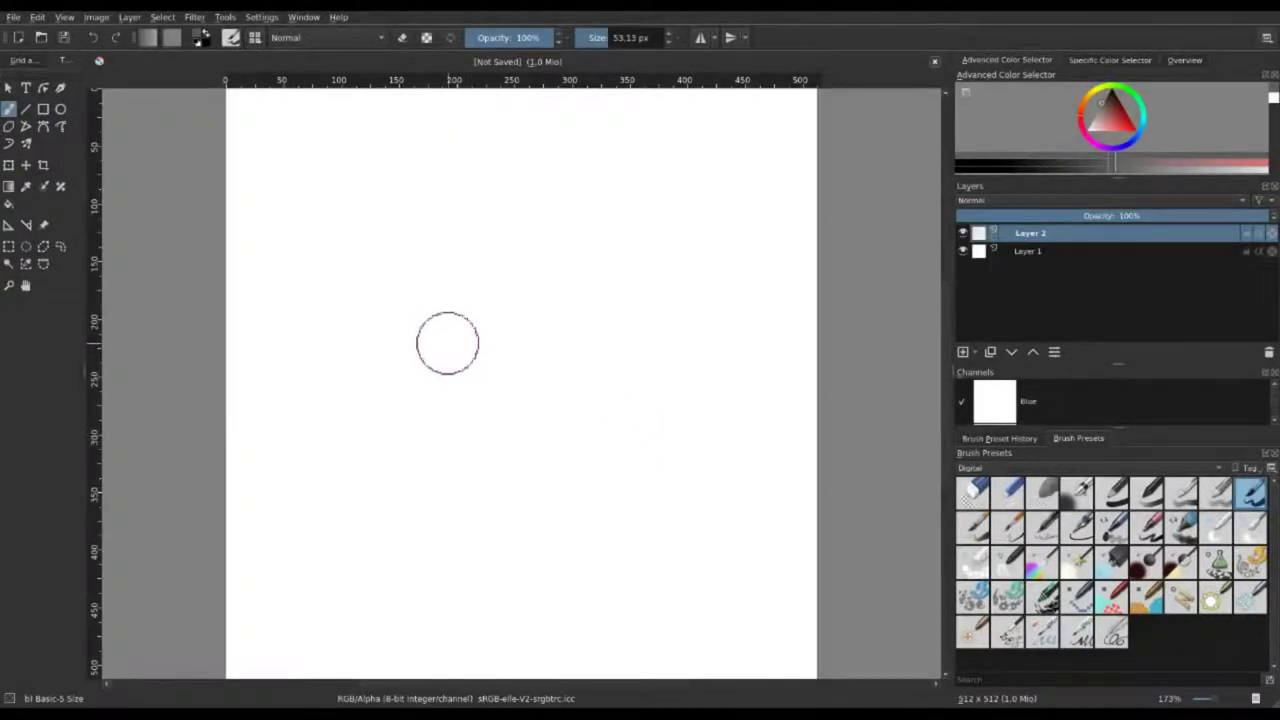
# Paint grey blobs across the top and middle of Layer 2, undoing the first oversized one.
pyautogui.moveTo(485, 268); pyautogui.dragTo(545, 270)
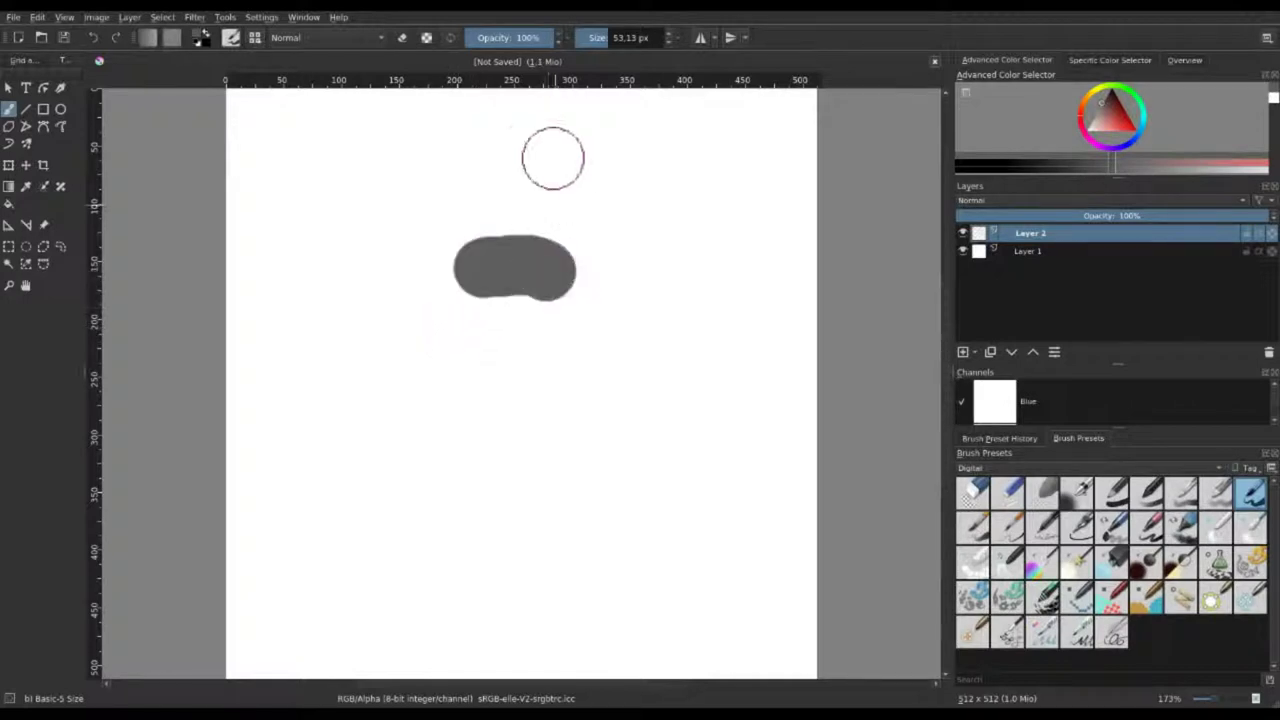
pyautogui.hotkey('ctrl', 'z')
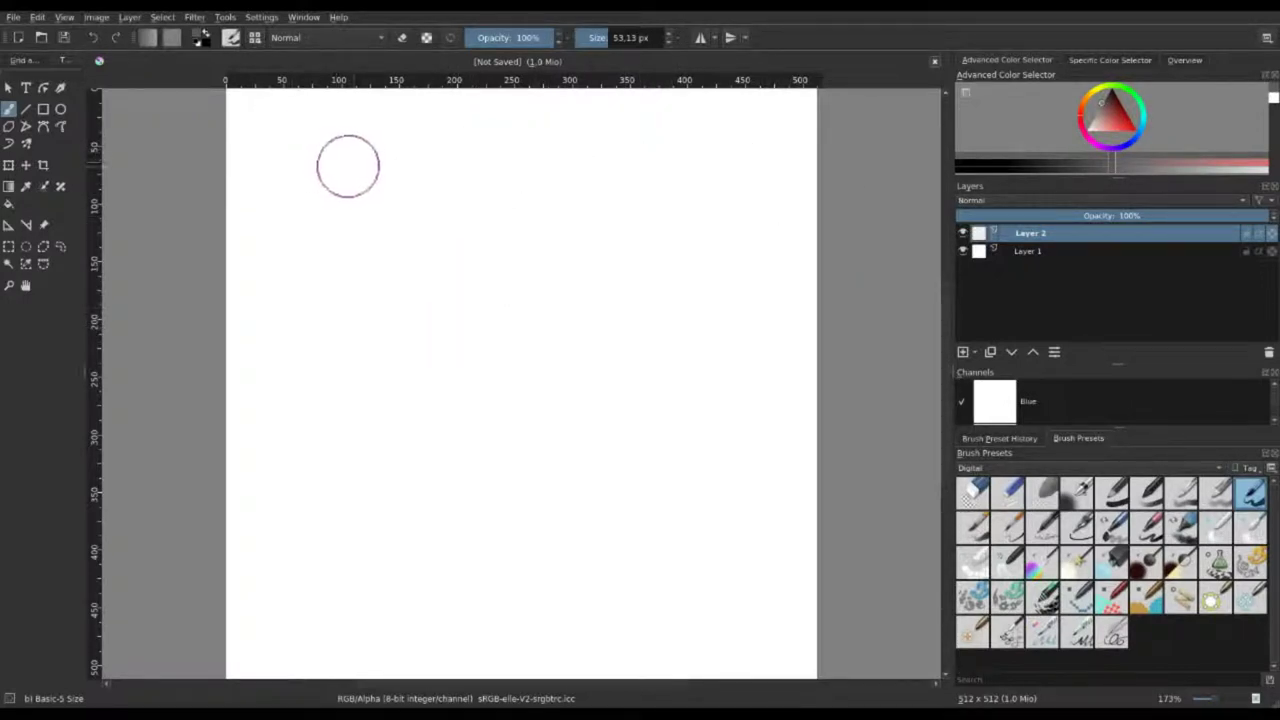
pyautogui.moveTo(320, 150); pyautogui.dragTo(365, 156)
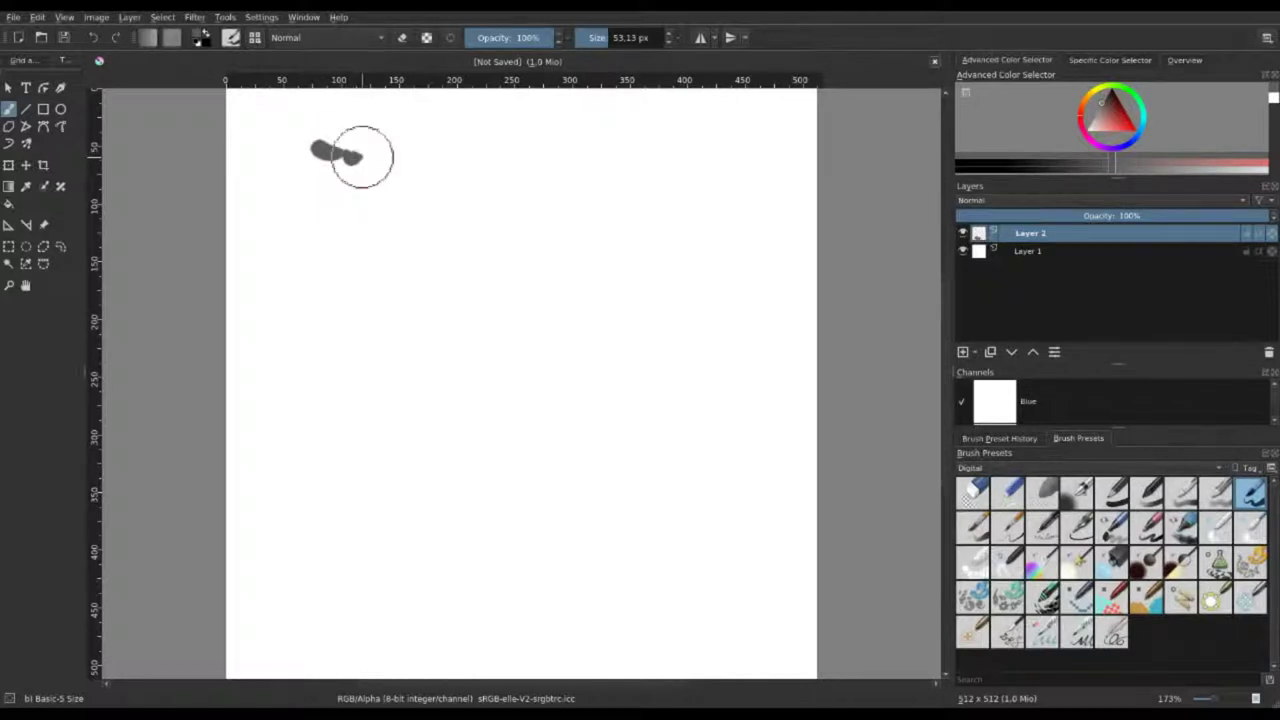
pyautogui.moveTo(463, 130); pyautogui.dragTo(517, 135)
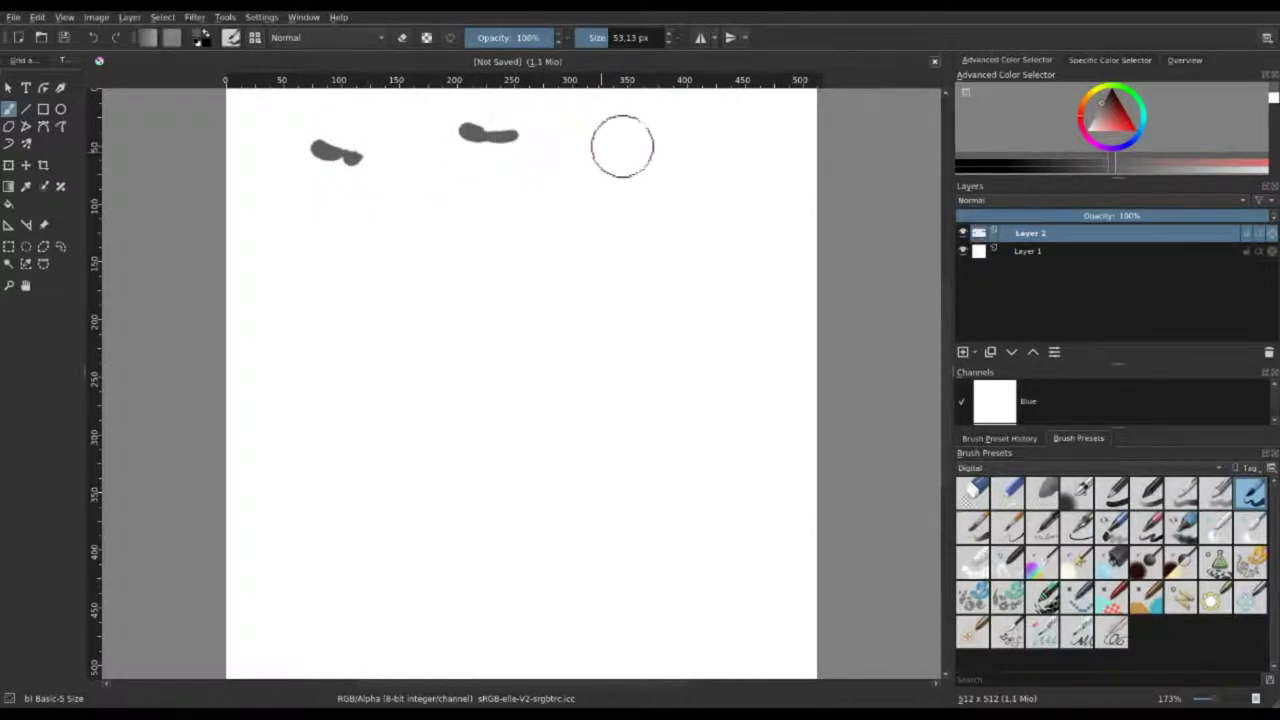
pyautogui.moveTo(668, 166)
pyautogui.mouseDown()
pyautogui.moveTo(708, 166)
pyautogui.moveTo(692, 176)
pyautogui.mouseUp()
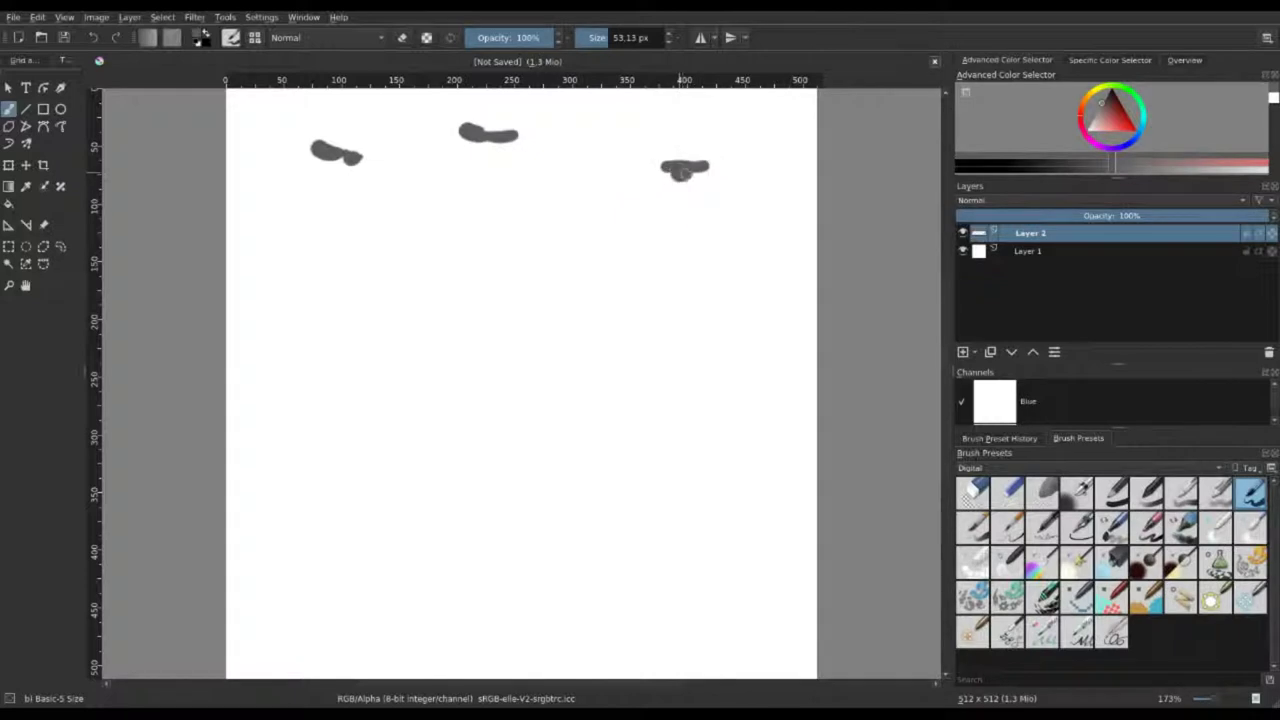
pyautogui.moveTo(548, 188); pyautogui.dragTo(572, 191)
pyautogui.moveTo(700, 248); pyautogui.dragTo(745, 250)
pyautogui.moveTo(418, 236); pyautogui.dragTo(432, 236)
pyautogui.moveTo(520, 290); pyautogui.dragTo(550, 292)
pyautogui.moveTo(290, 290); pyautogui.dragTo(328, 299)
# Dab and paint grey spots over the middle and lower parts of the canvas.
pyautogui.scroll(-1, 435, 312)
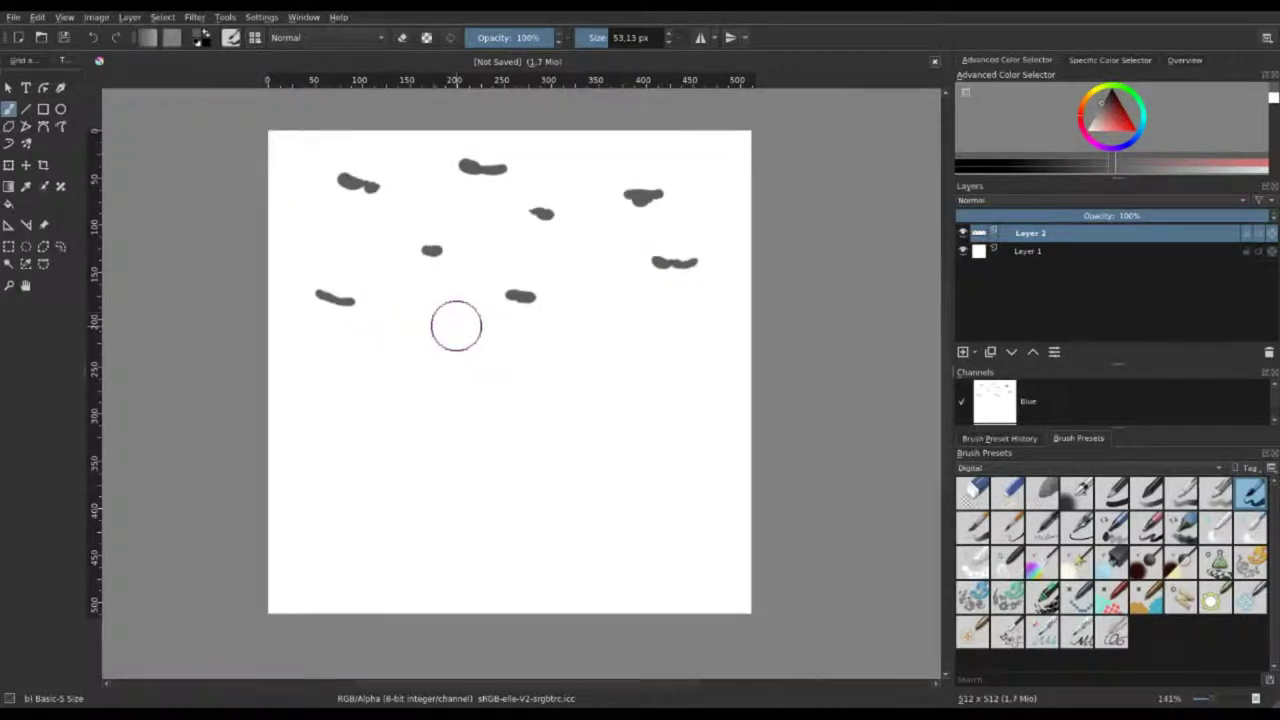
pyautogui.click(328, 302)
pyautogui.moveTo(428, 334); pyautogui.dragTo(455, 337)
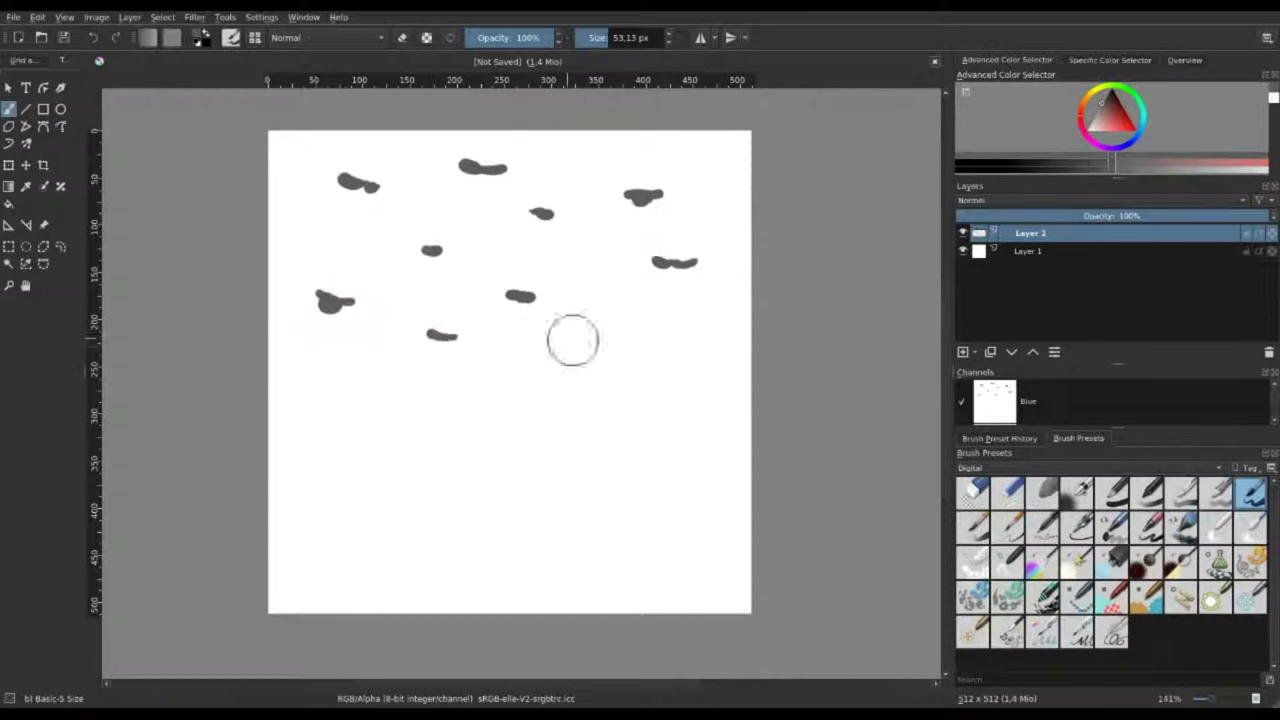
pyautogui.click(576, 345)
pyautogui.click(620, 393)
pyautogui.click(705, 357)
pyautogui.click(474, 420)
pyautogui.click(340, 427)
pyautogui.moveTo(358, 520); pyautogui.dragTo(393, 508)
pyautogui.moveTo(670, 513); pyautogui.dragTo(699, 514)
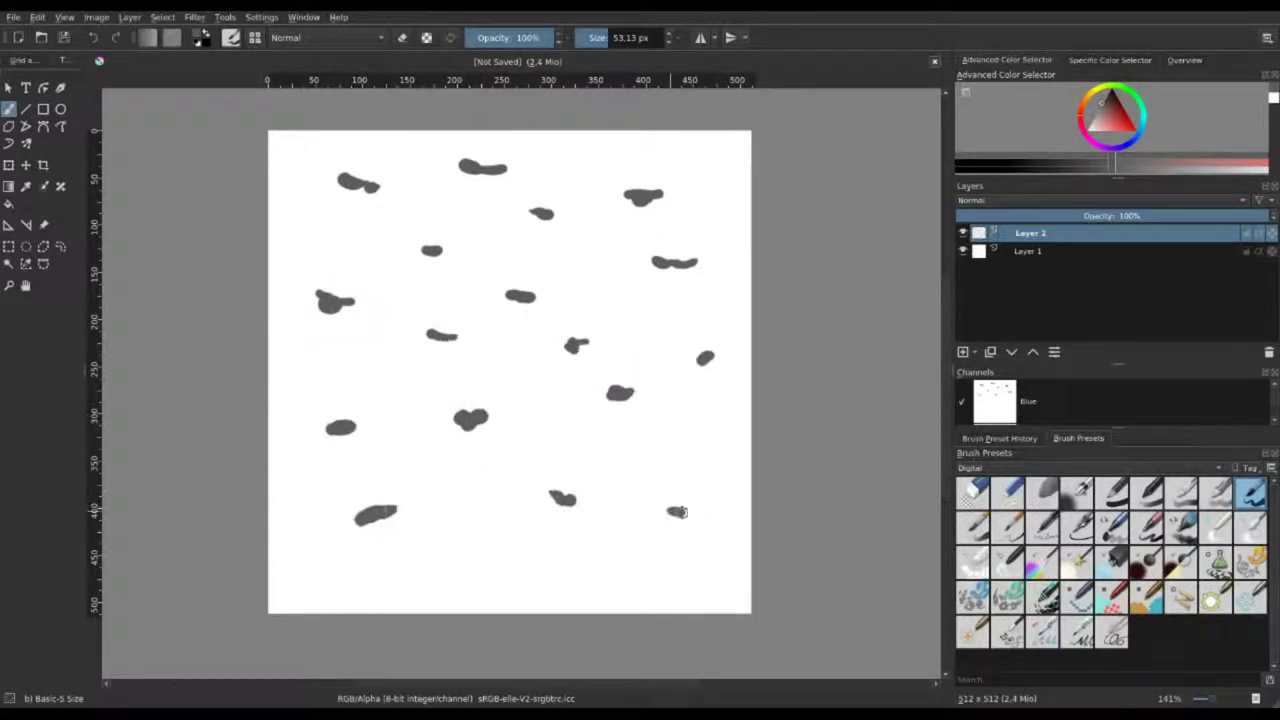
pyautogui.click(606, 574)
pyautogui.click(447, 580)
pyautogui.click(311, 576)
# Fill remaining gaps with small grey dabs, then select Layer 1 and pick brown.
pyautogui.click(459, 157)
pyautogui.moveTo(698, 160); pyautogui.dragTo(727, 161)
pyautogui.click(290, 146)
pyautogui.click(728, 448)
pyautogui.click(602, 449)
pyautogui.click(306, 471)
pyautogui.click(606, 263)
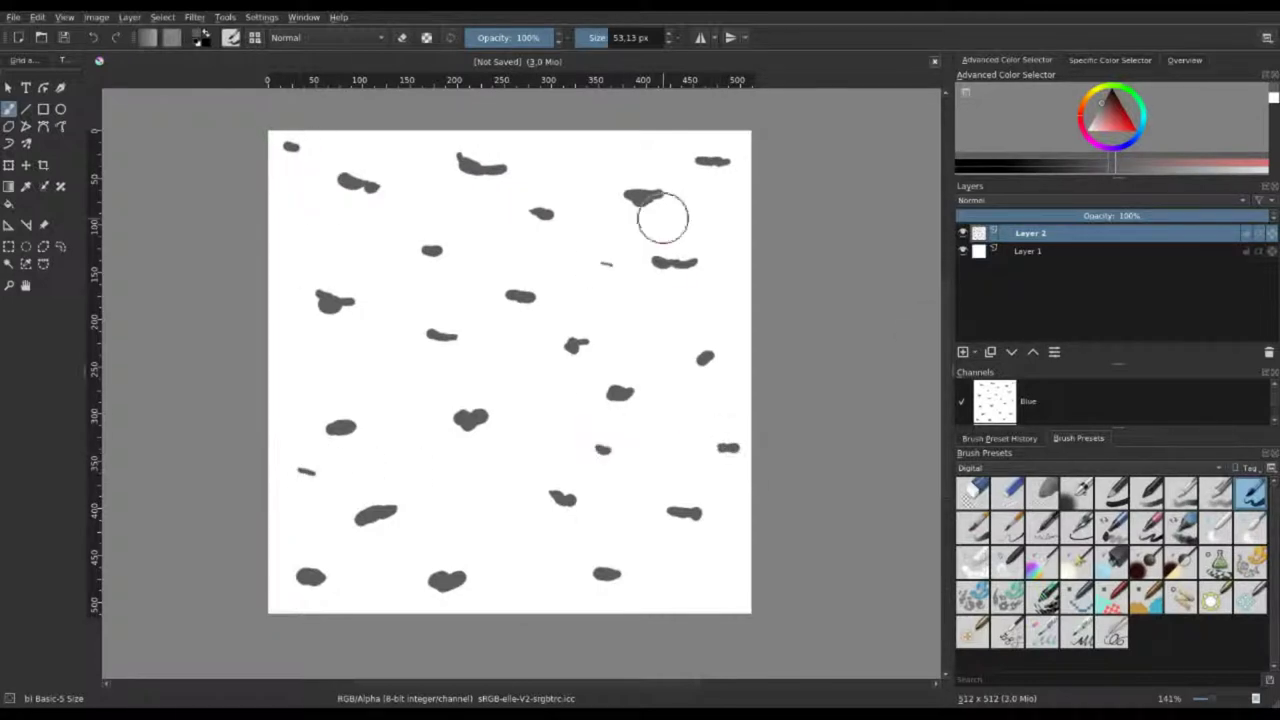
pyautogui.click(1083, 251)
pyautogui.click(1108, 118)
# Fill the background Layer 1 with brown using the Fill tool.
pyautogui.press('f')
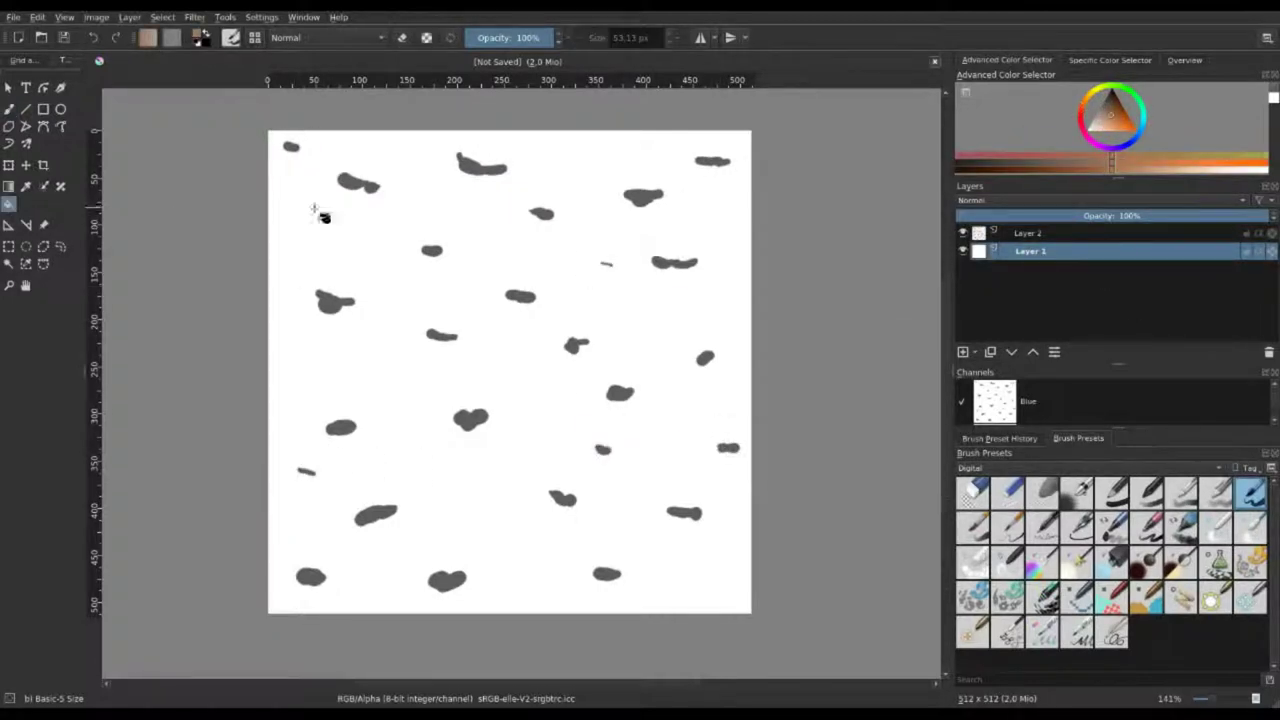
pyautogui.click(323, 208)
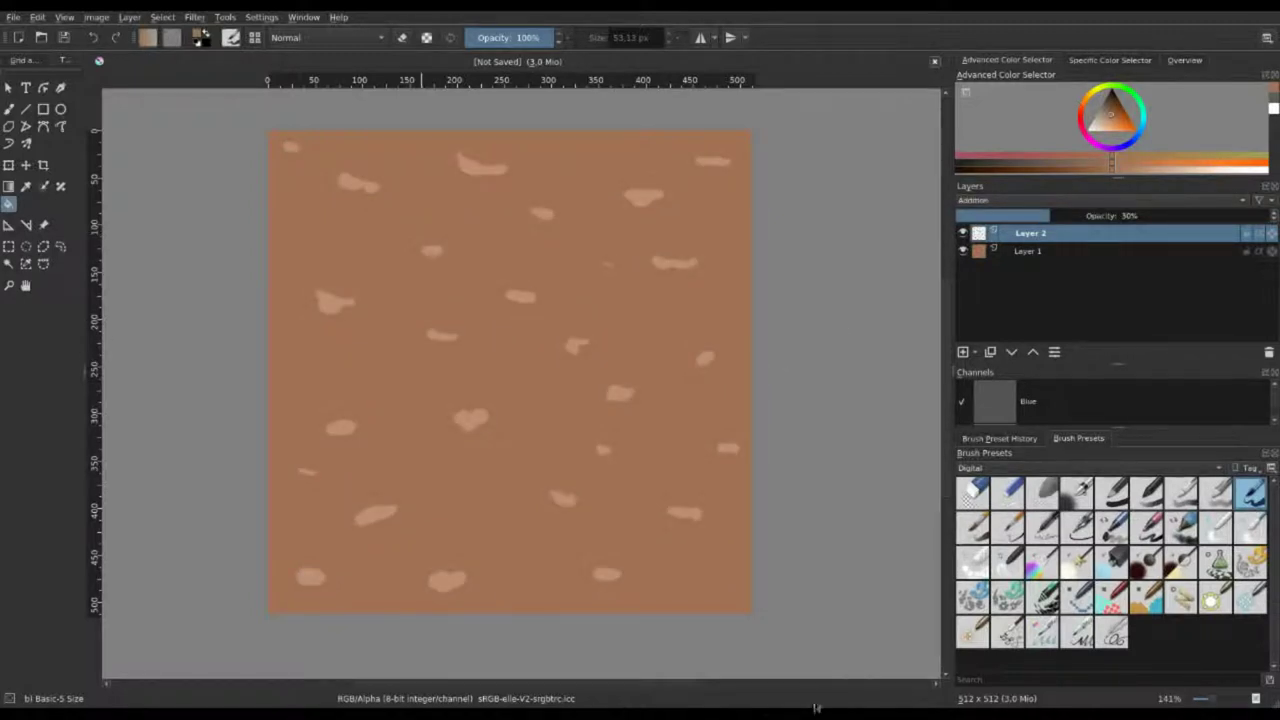
pyautogui.scroll(-2, 1027, 200)
# Set the spots layer to Subtract at 40% opacity and duplicate it.
pyautogui.moveTo(1072, 210); pyautogui.dragTo(1082, 216)
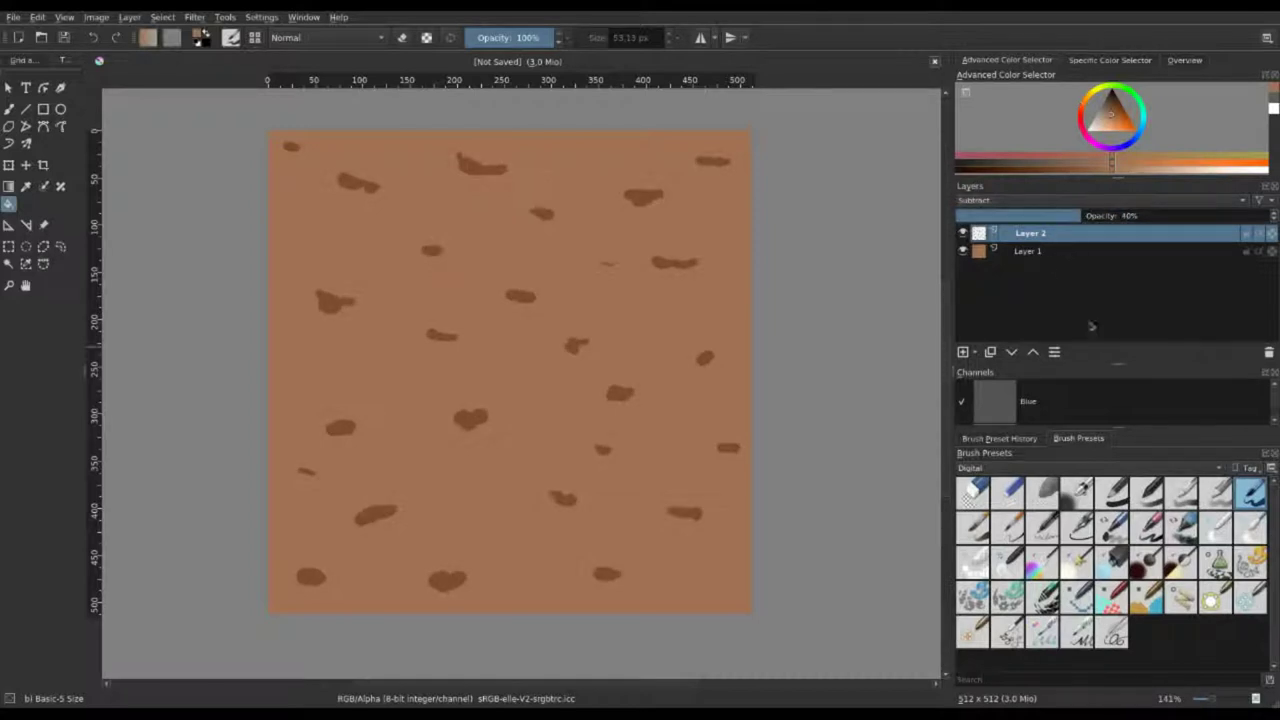
pyautogui.hotkey('ctrl', 'j')
pyautogui.hotkey('ctrl', 't')
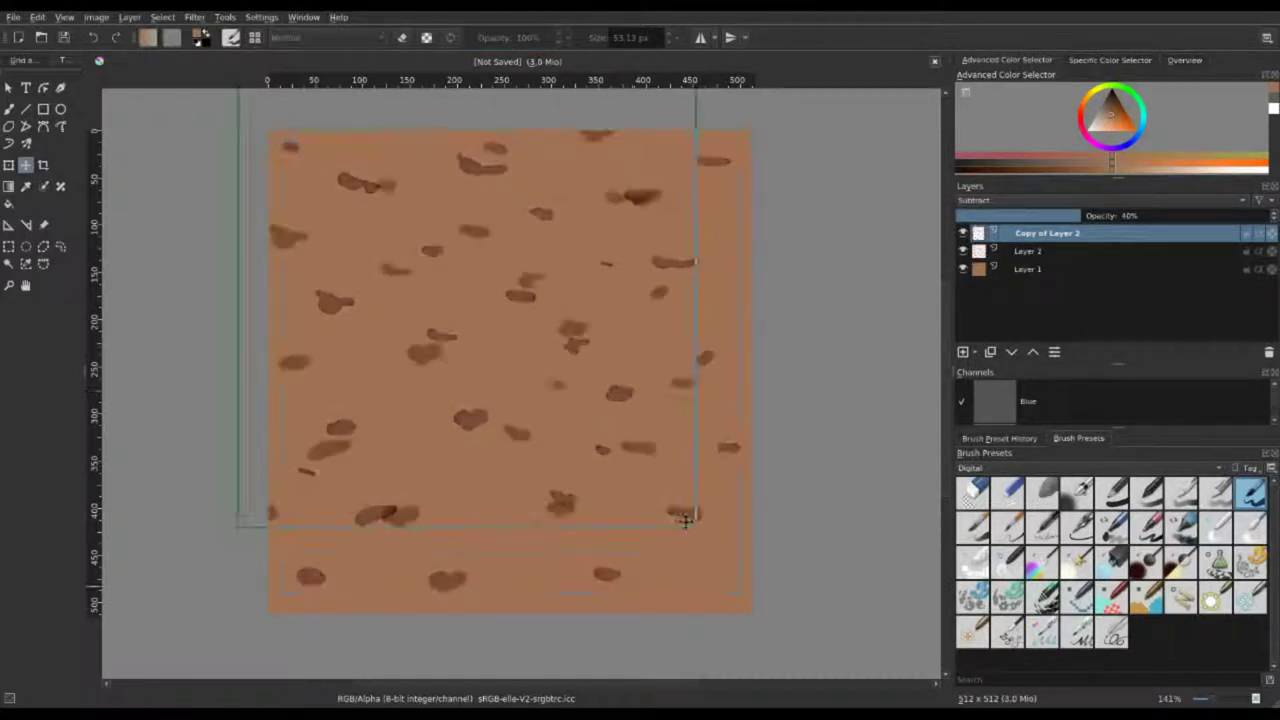
# Scale the duplicated spots to a top-left quarter and paste copies into the other quadrants.
pyautogui.moveTo(730, 571); pyautogui.dragTo(457, 251)
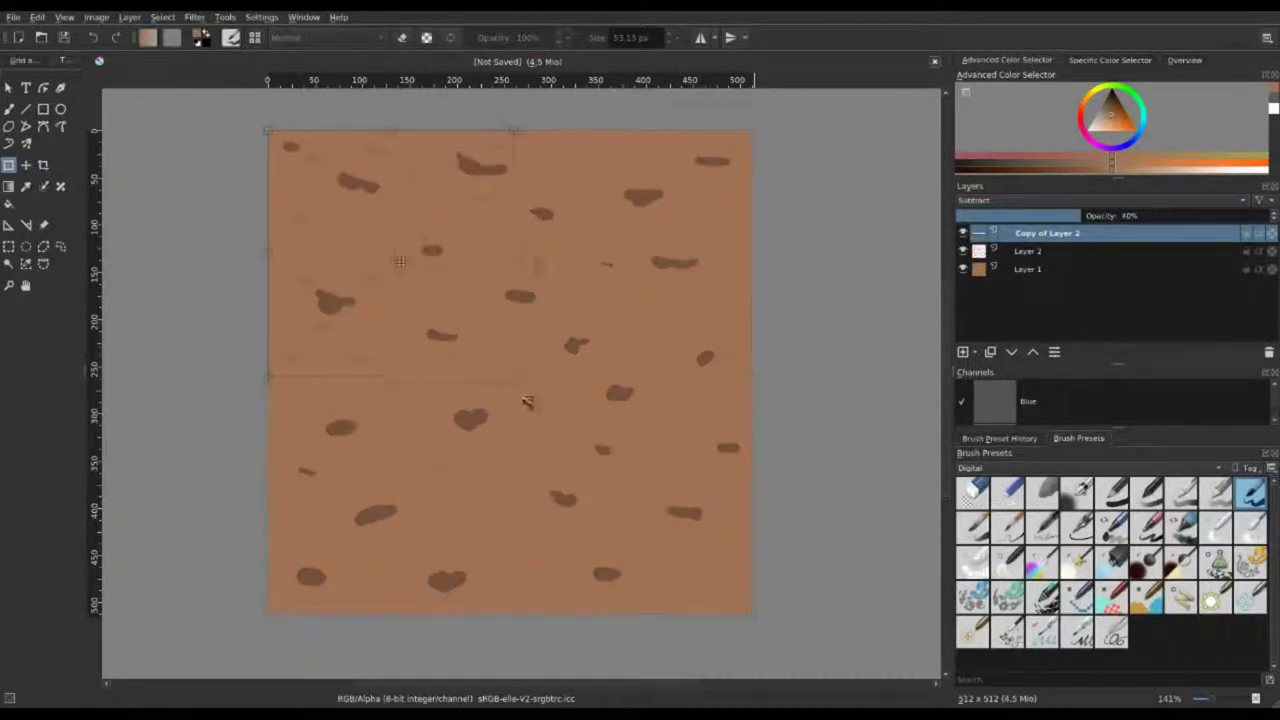
pyautogui.press('Return')
pyautogui.press('t')
pyautogui.hotkey('ctrl', 'v')
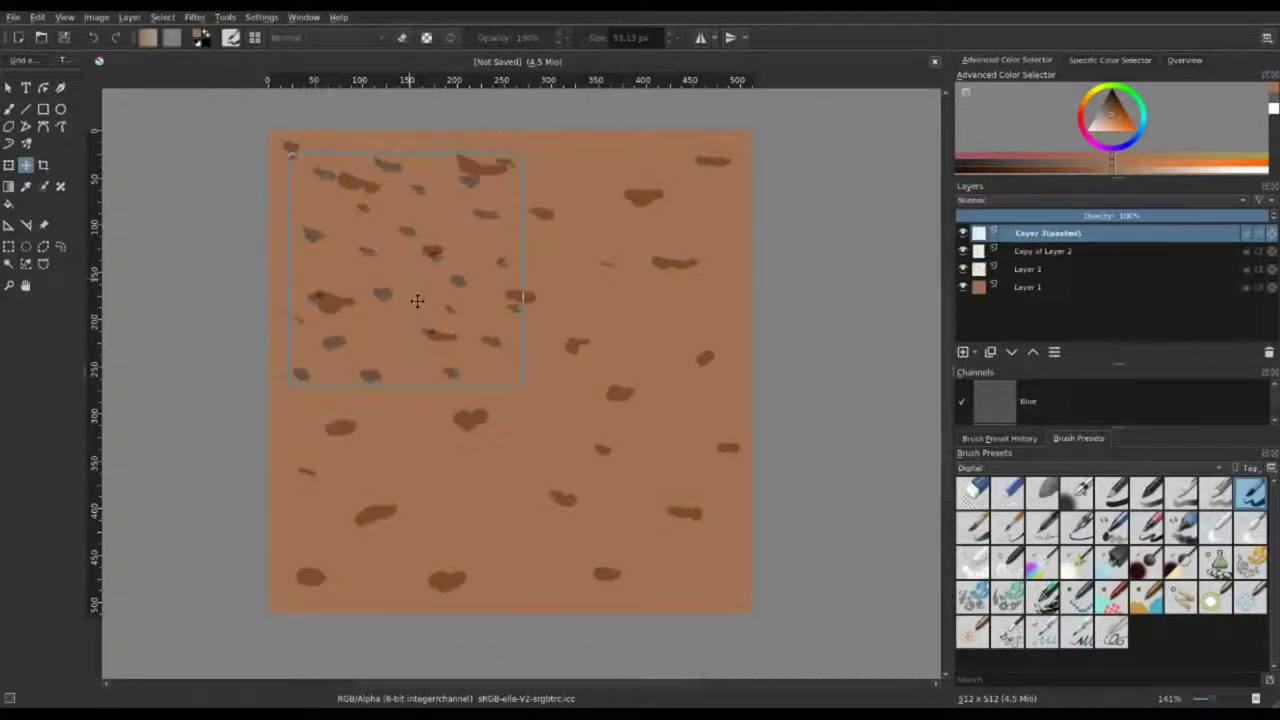
pyautogui.hotkey('ctrl', 'v')
pyautogui.moveTo(443, 457); pyautogui.dragTo(634, 485)
pyautogui.hotkey('ctrl', 'v')
pyautogui.hotkey('ctrl', 'v')
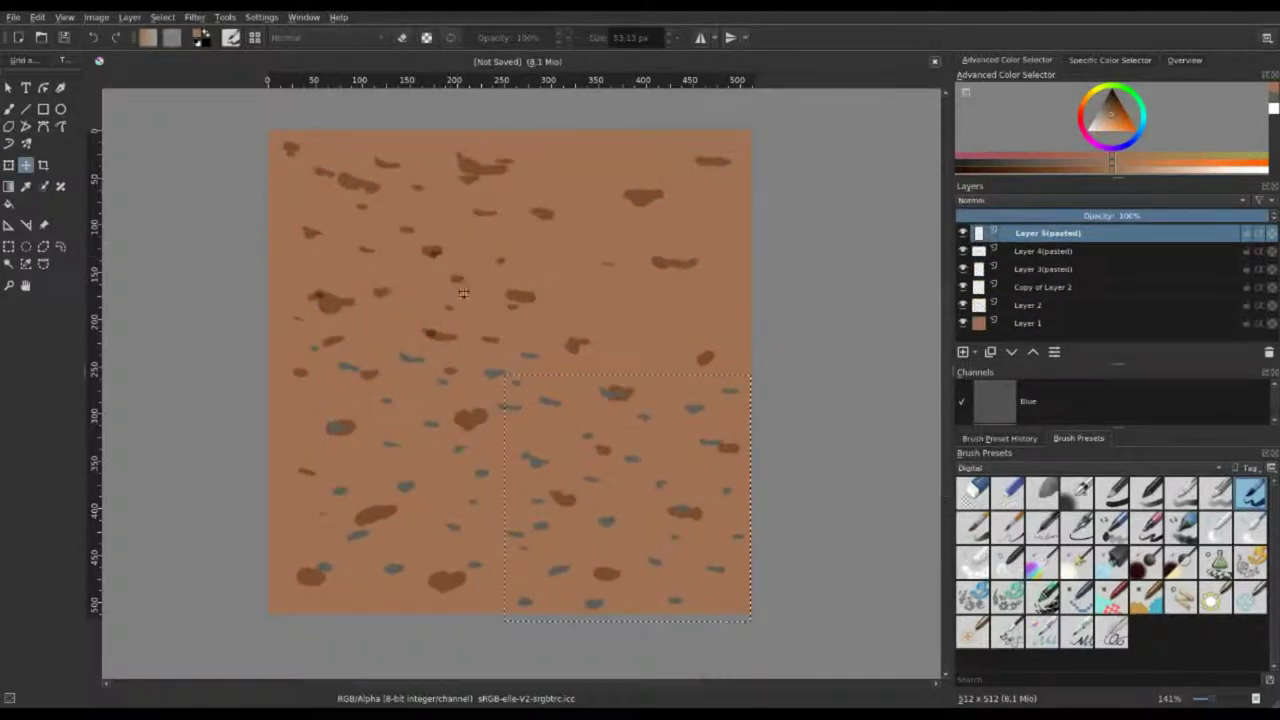
pyautogui.moveTo(662, 245); pyautogui.dragTo(906, 245)
# Hide the original Layer 2 spots and nudge the lower-left pasted copy into place.
pyautogui.click(1045, 305)
pyautogui.click(962, 323)
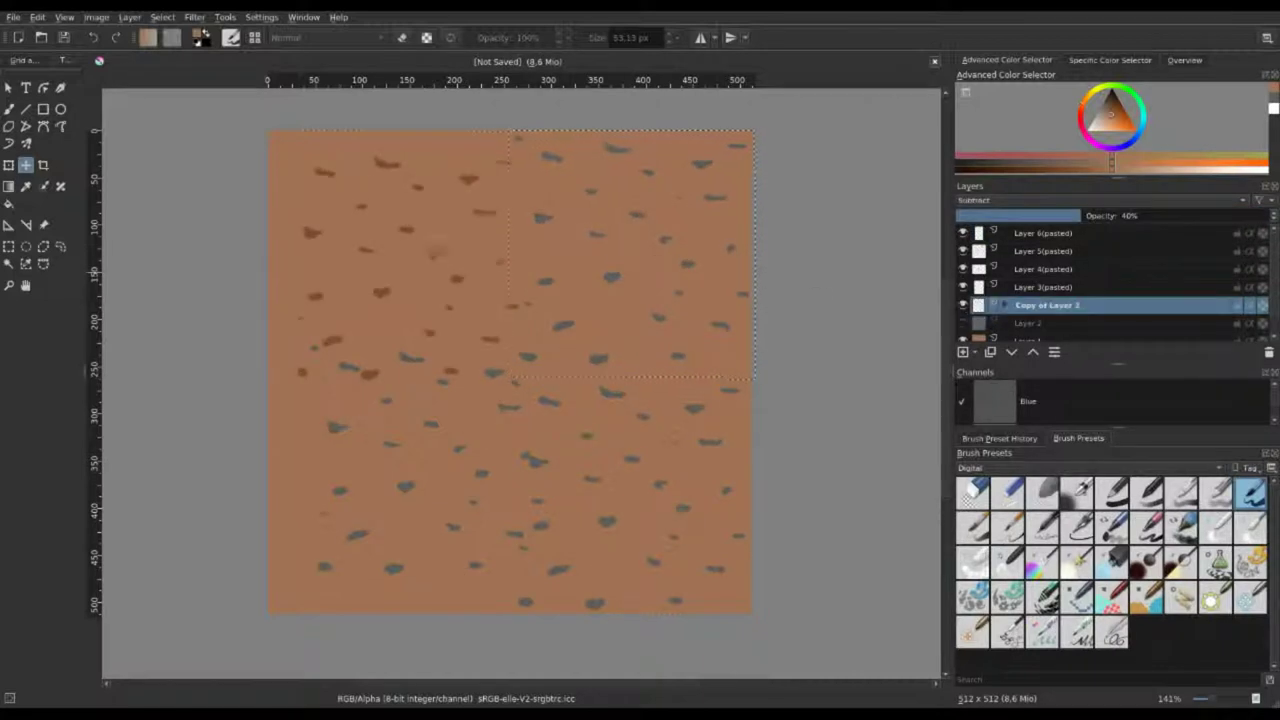
pyautogui.click(1045, 287)
pyautogui.moveTo(325, 442); pyautogui.dragTo(309, 450)
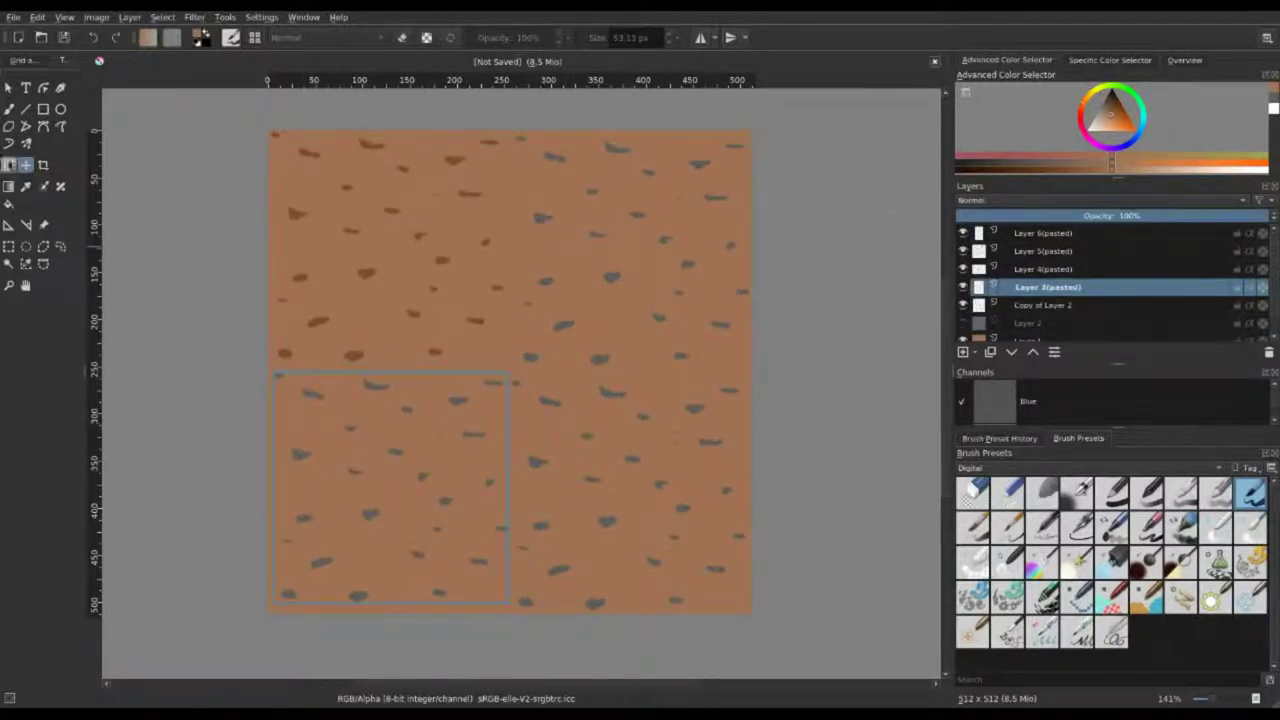
pyautogui.click(1045, 269)
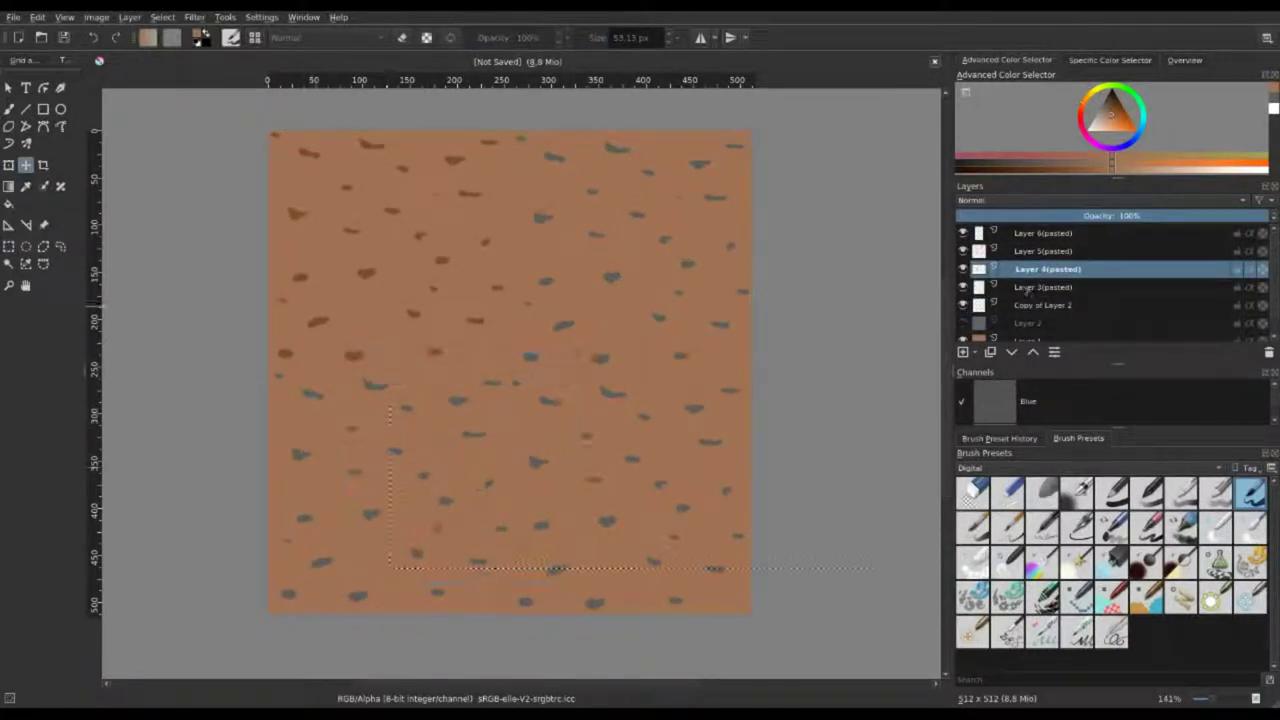
pyautogui.click(1027, 288)
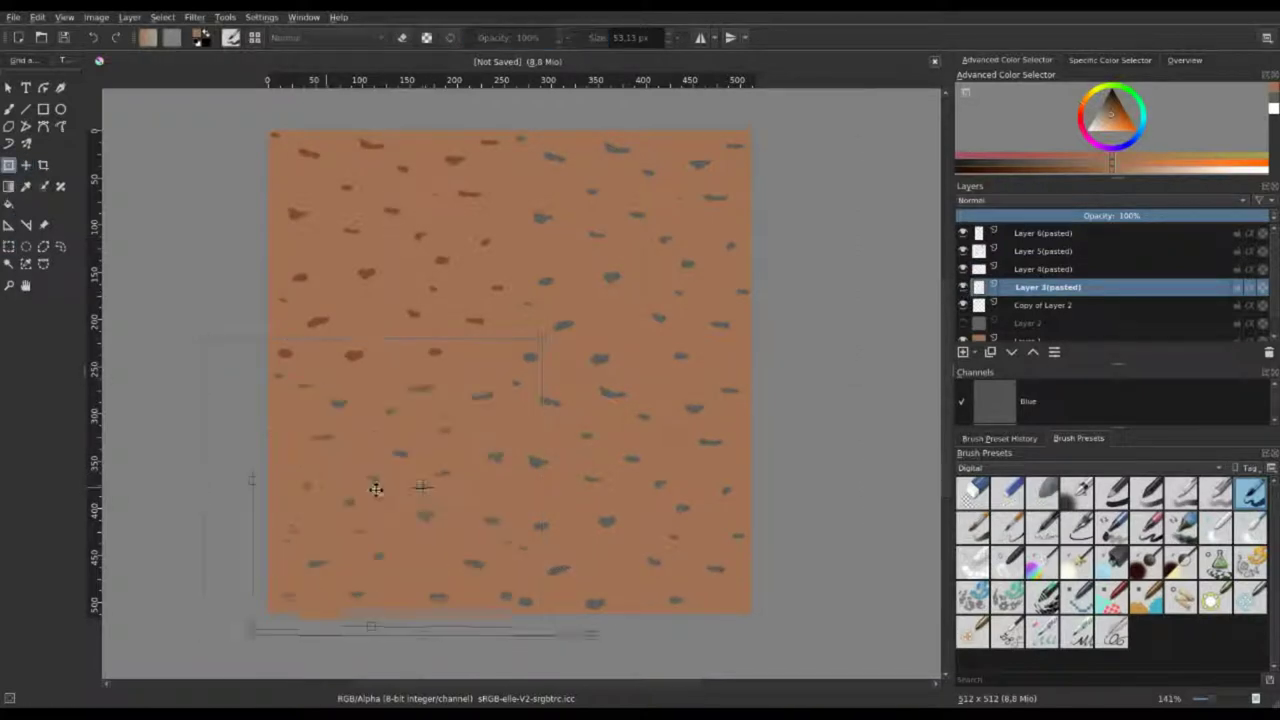
pyautogui.press('pageup')
pyautogui.press('pageup')
pyautogui.press('pageup')
# Shift the top-right copy slightly left and merge the pasted copies into one layer.
pyautogui.hotkey('ctrl', 'r')
pyautogui.moveTo(503, 121); pyautogui.dragTo(790, 376)
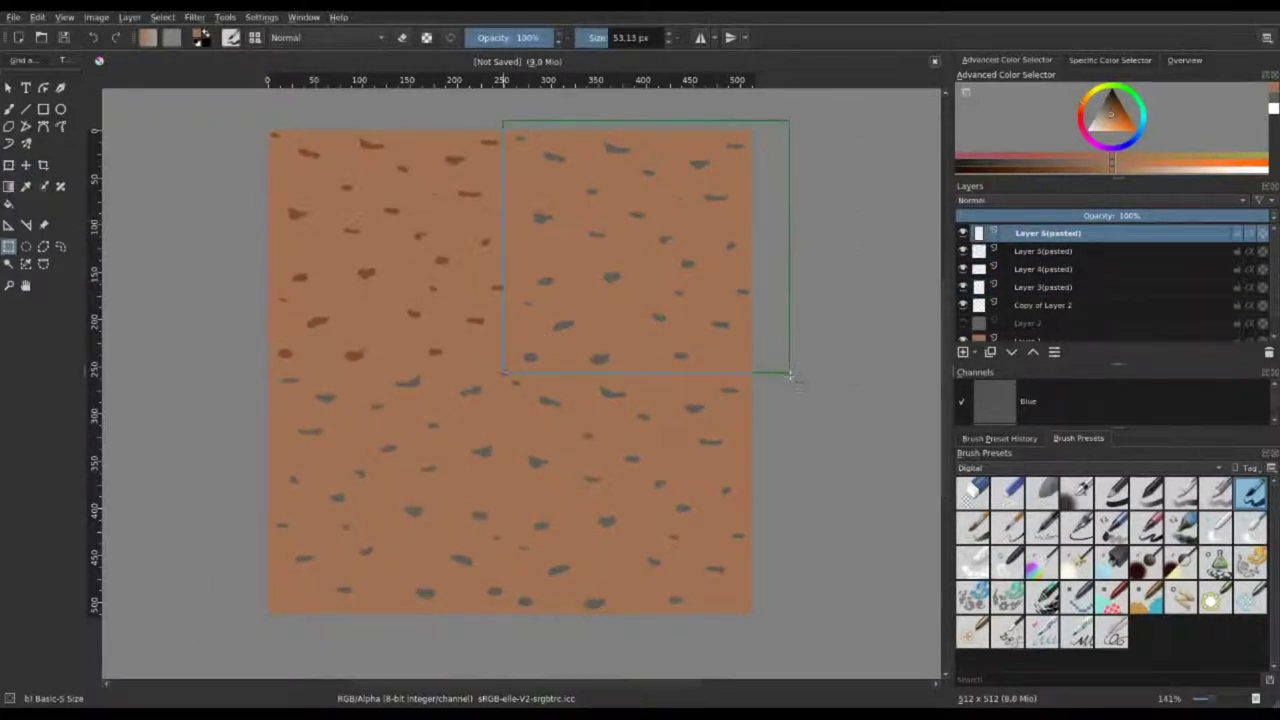
pyautogui.press('t')
pyautogui.moveTo(709, 320); pyautogui.dragTo(671, 320)
pyautogui.keyDown('shift'); pyautogui.click(1043, 287); pyautogui.keyUp('shift')
pyautogui.hotkey('ctrl', 'e')
# Change the Copy of Layer 2 blending mode and lower its opacity to 20%.
pyautogui.hotkey('ctrl', 'a')
pyautogui.click(1047, 251)
pyautogui.click(1053, 201)
pyautogui.scroll(-2, 1053, 201)
pyautogui.scroll(3, 1030, 200)
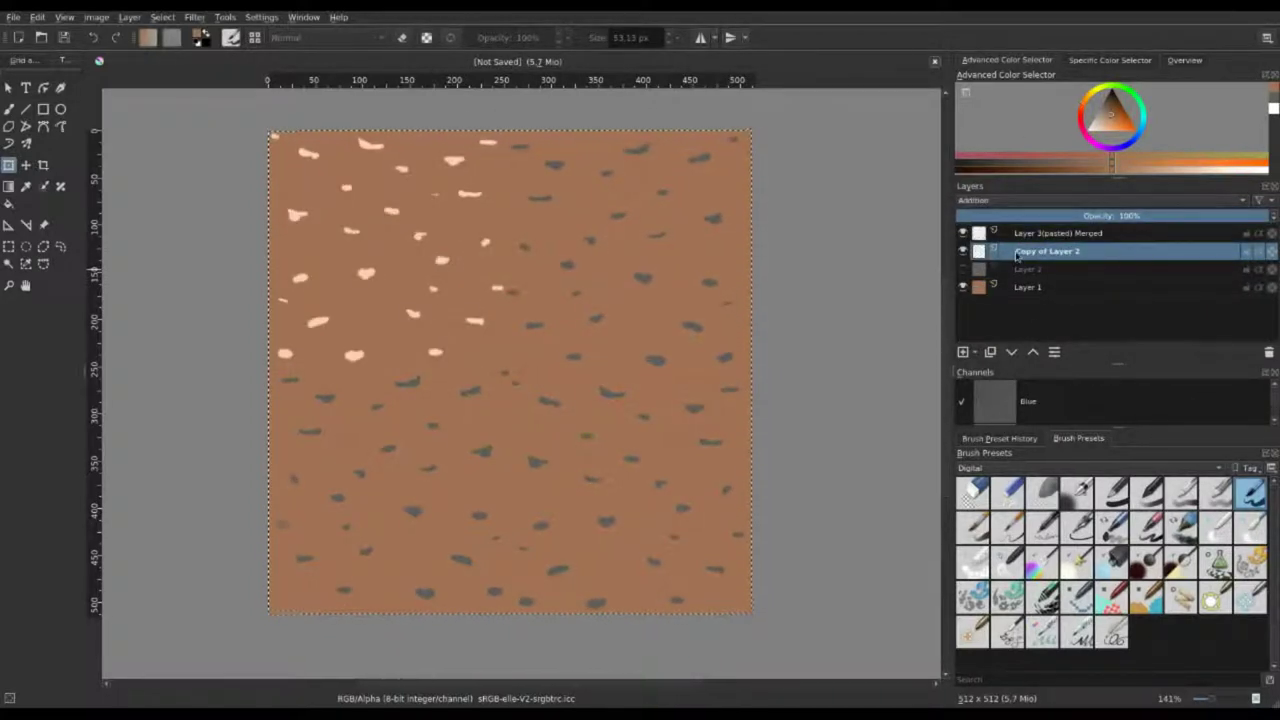
pyautogui.moveTo(1110, 215); pyautogui.dragTo(1020, 215)
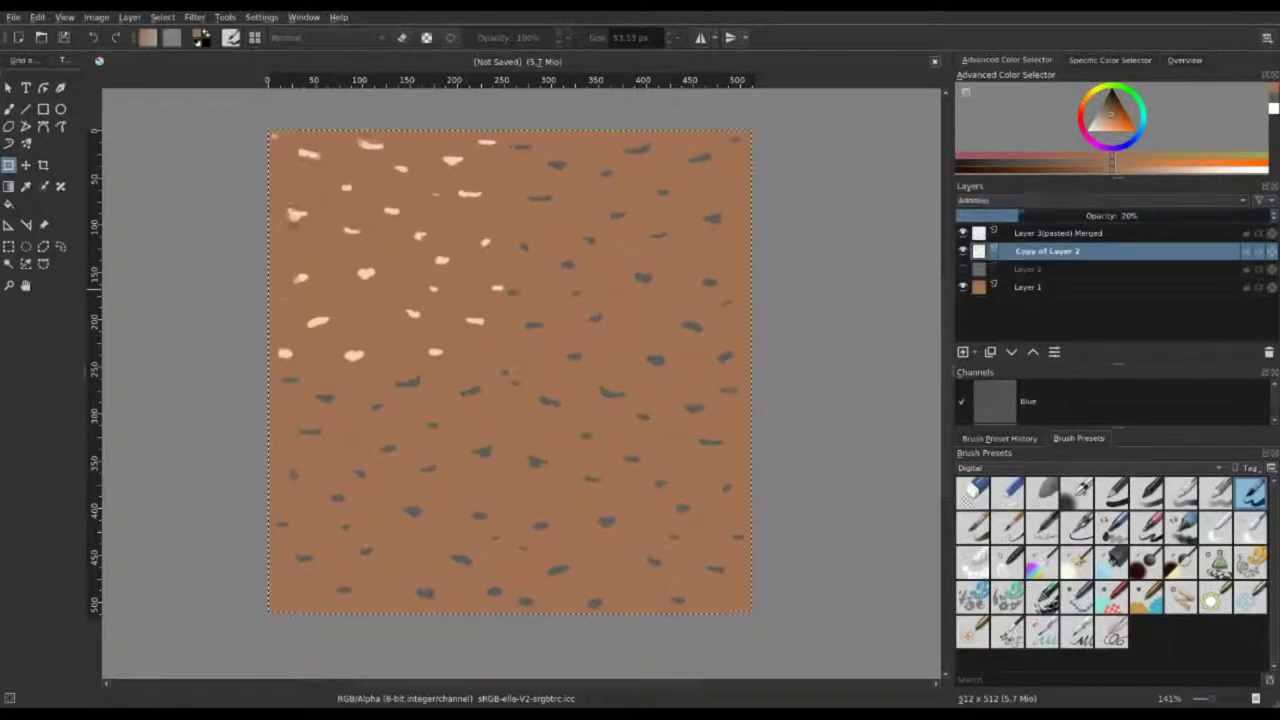
pyautogui.click(1058, 233)
# Merge the two spot layers into one, then darken the brown background Layer 1.
pyautogui.hotkey('ctrl', 'e')
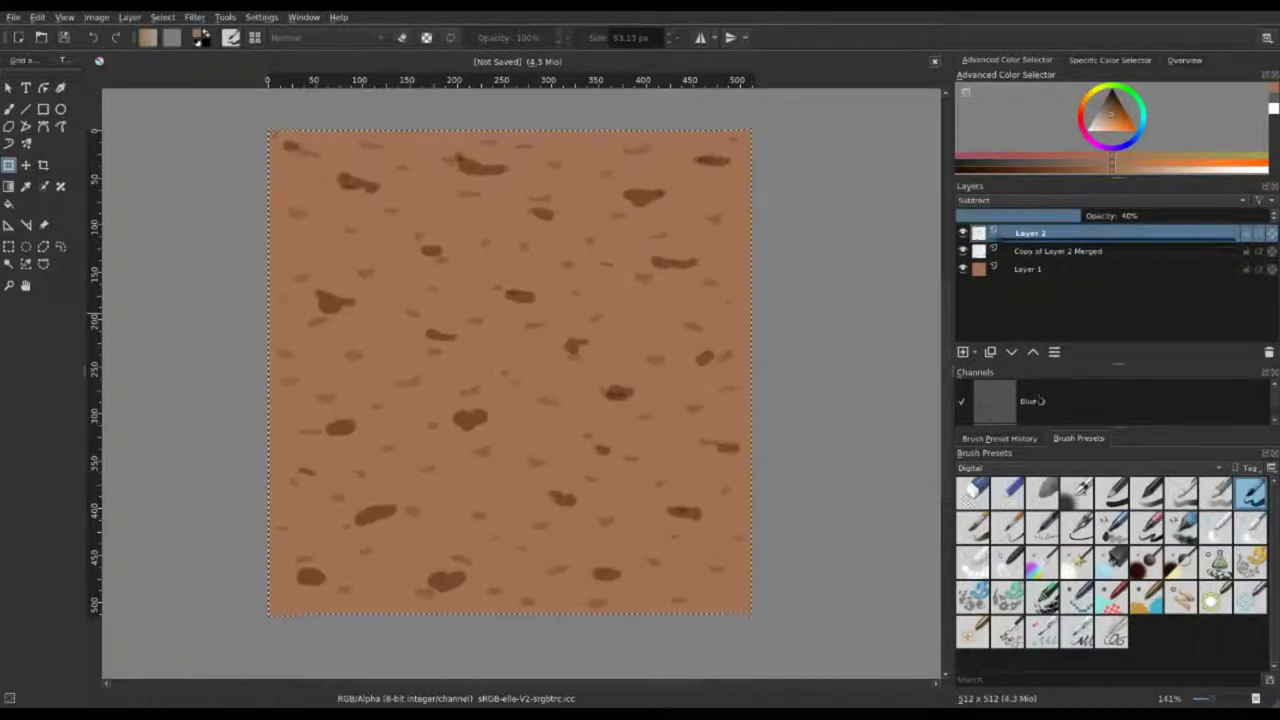
pyautogui.click(1098, 251)
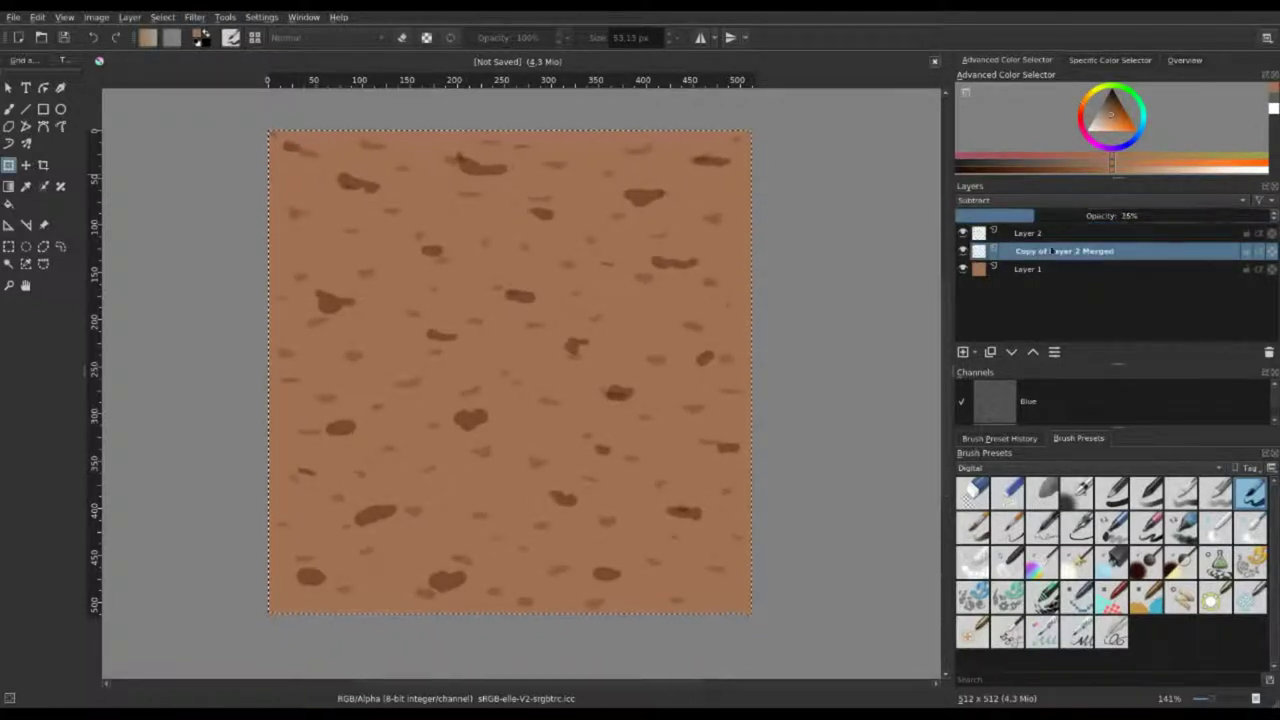
pyautogui.click(1030, 233)
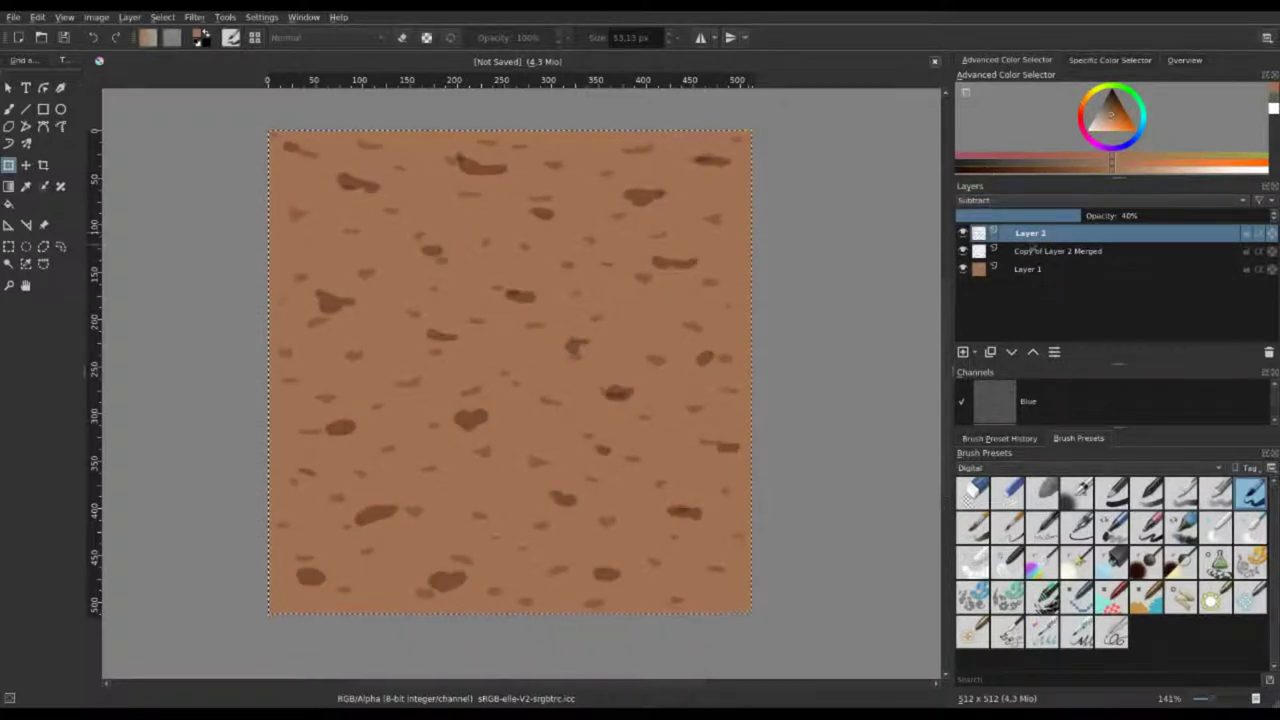
pyautogui.click(1030, 269)
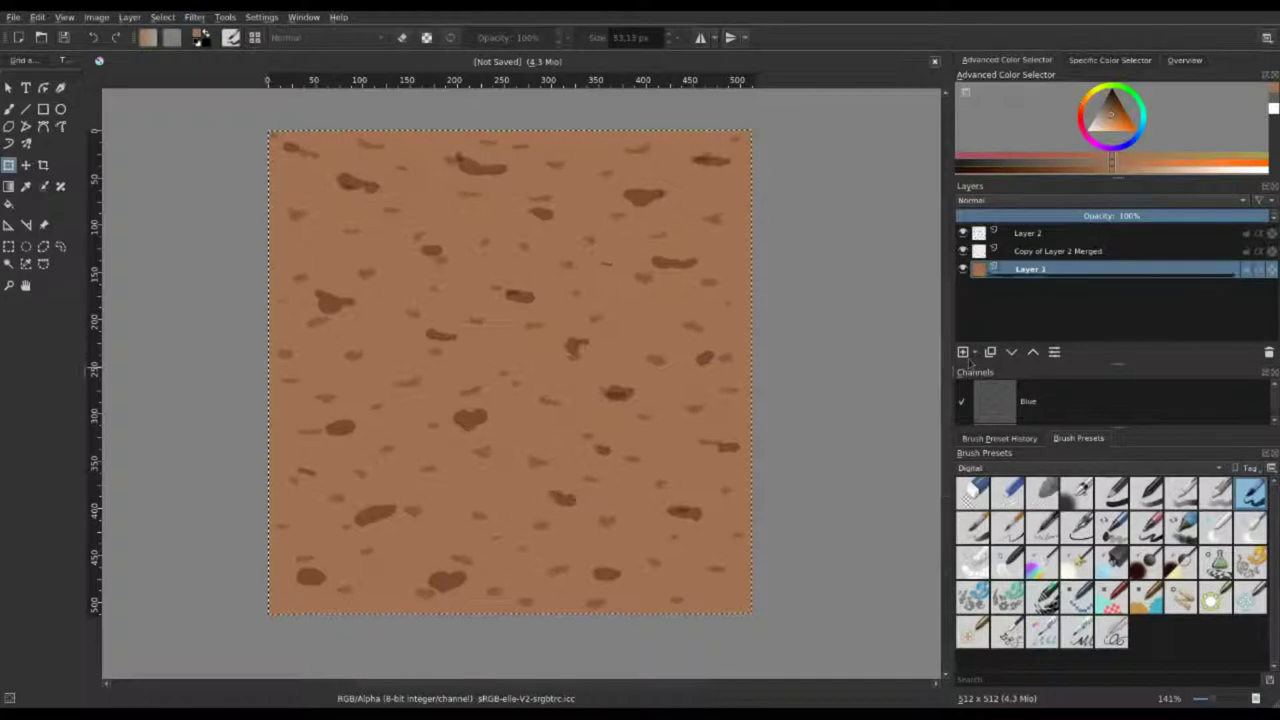
pyautogui.press('1')
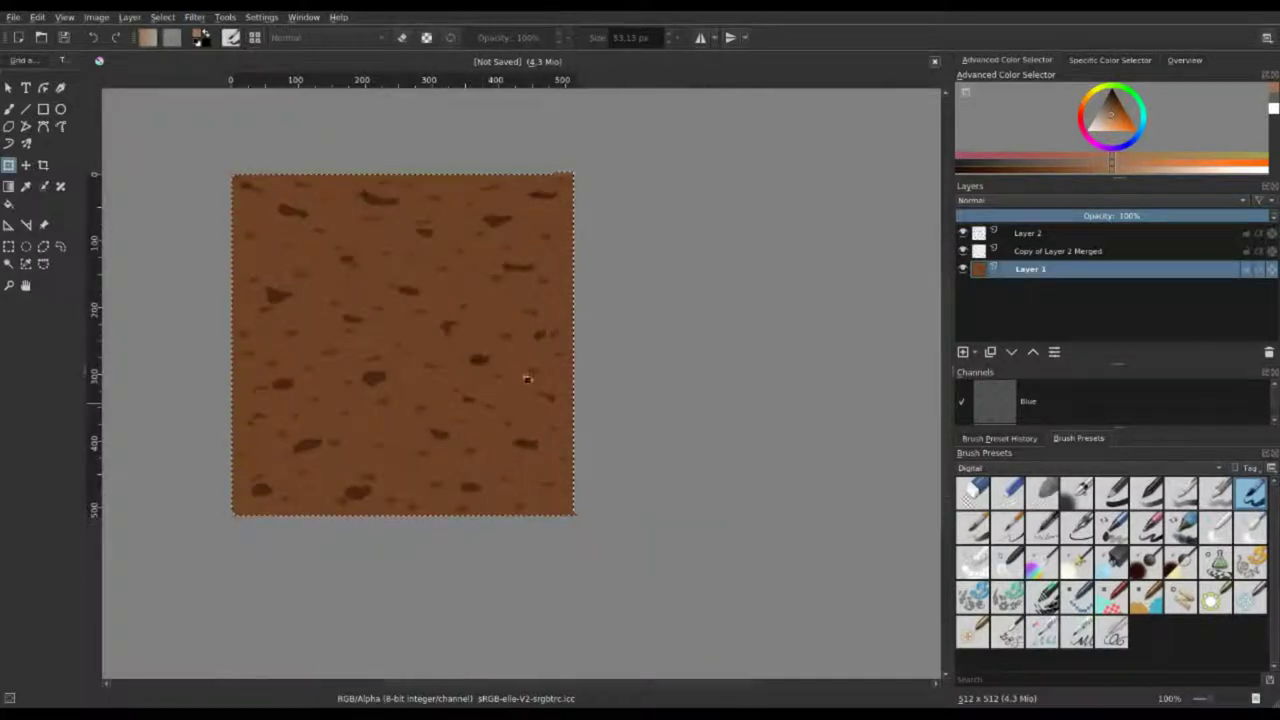
pyautogui.scroll(1, 526, 374)
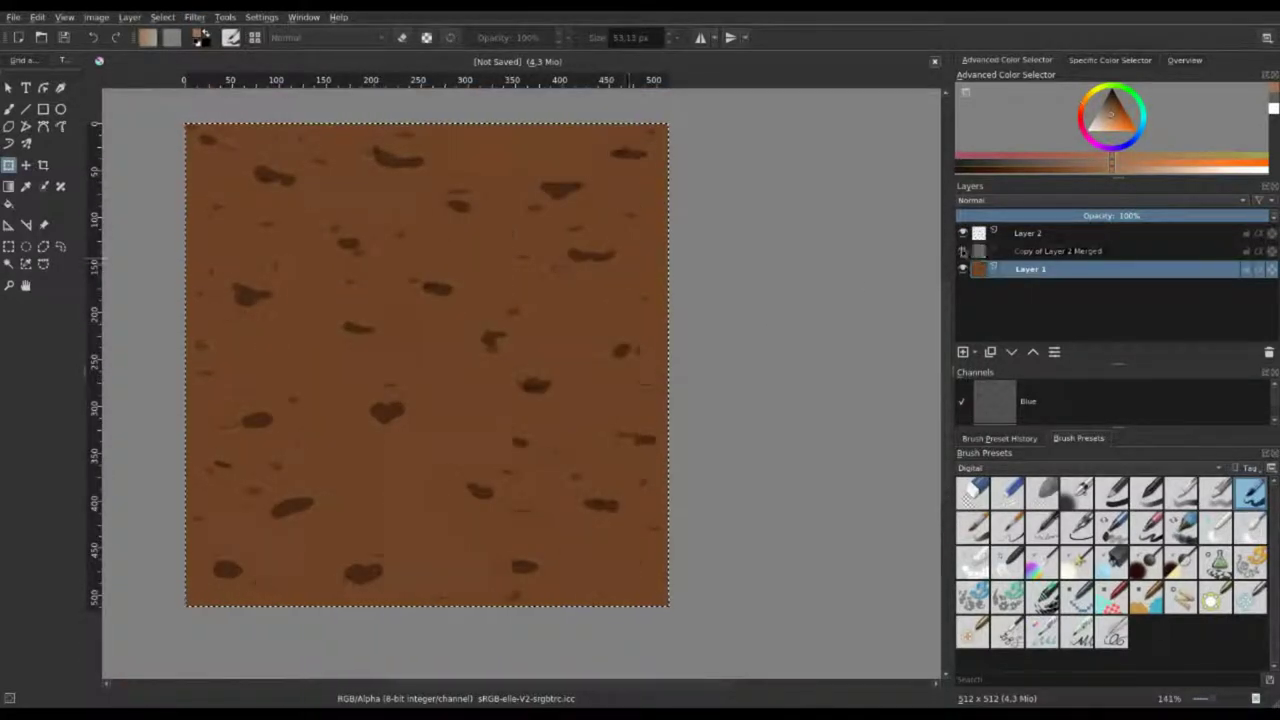
pyautogui.click(1058, 251)
# Set a 20 px brush, make the dark spot layer 100% opaque, and hide Layer 2.
pyautogui.press('b')
pyautogui.moveTo(630, 37); pyautogui.dragTo(612, 37)
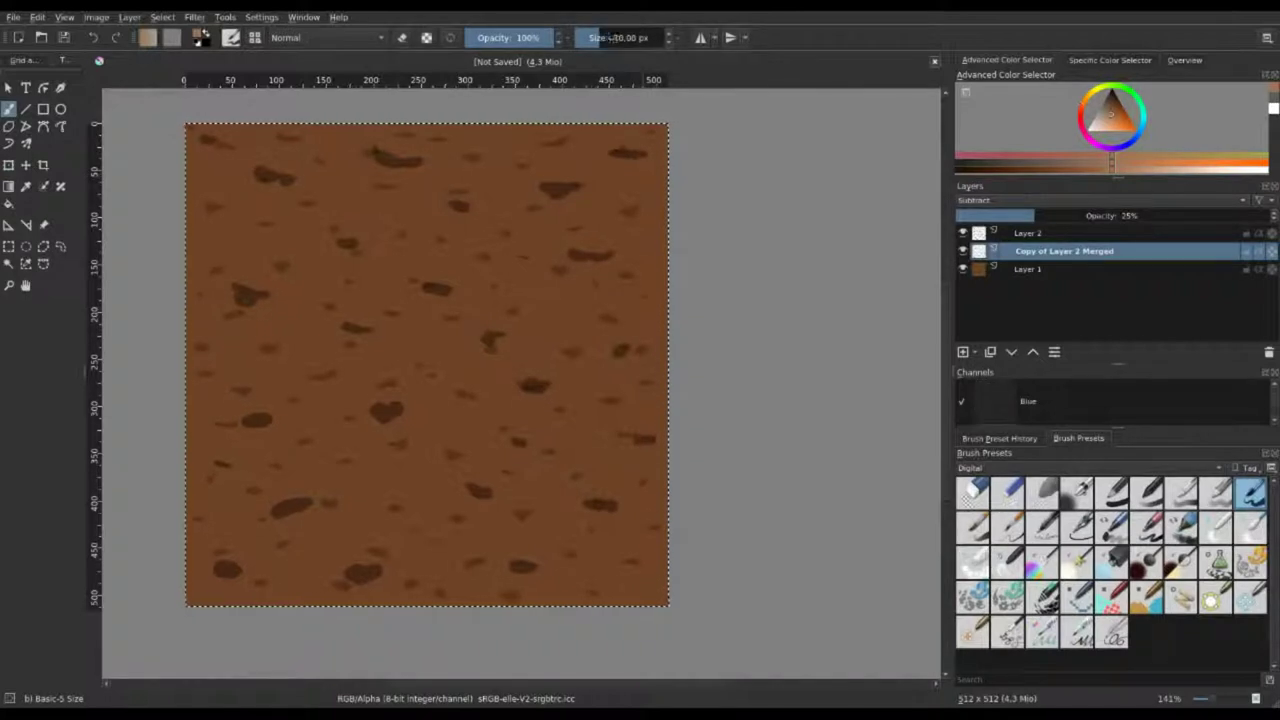
pyautogui.moveTo(1034, 215); pyautogui.dragTo(1272, 215)
pyautogui.click(963, 233)
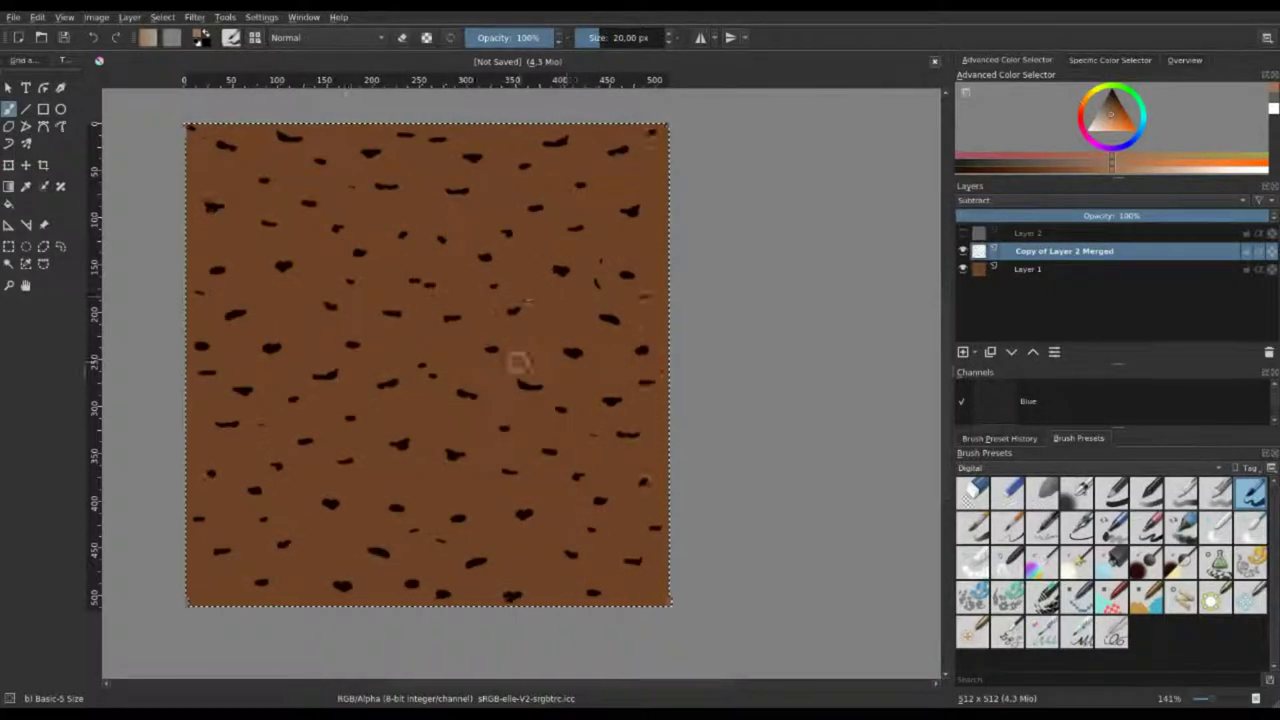
# Paint four extra dark spots on the dirt, then show and select Layer 2 again.
pyautogui.moveTo(460, 394); pyautogui.dragTo(468, 402)
pyautogui.moveTo(320, 376); pyautogui.dragTo(328, 386)
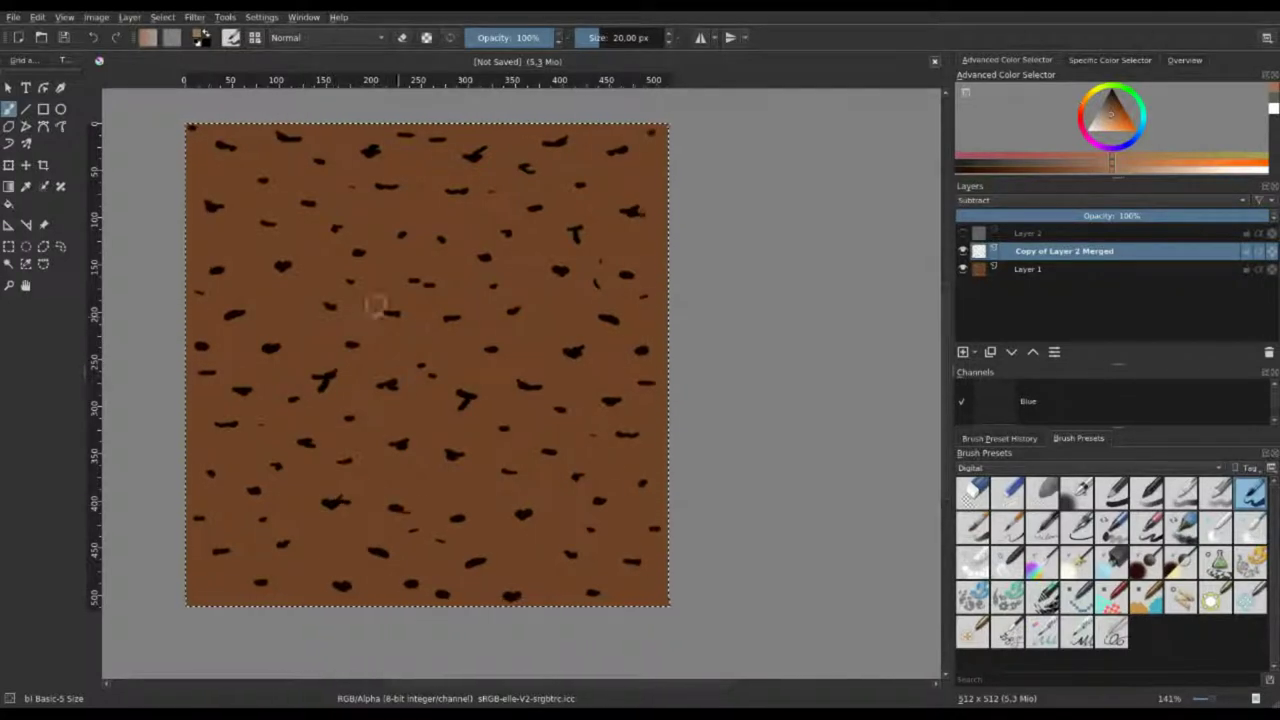
pyautogui.click(328, 305)
pyautogui.click(259, 583)
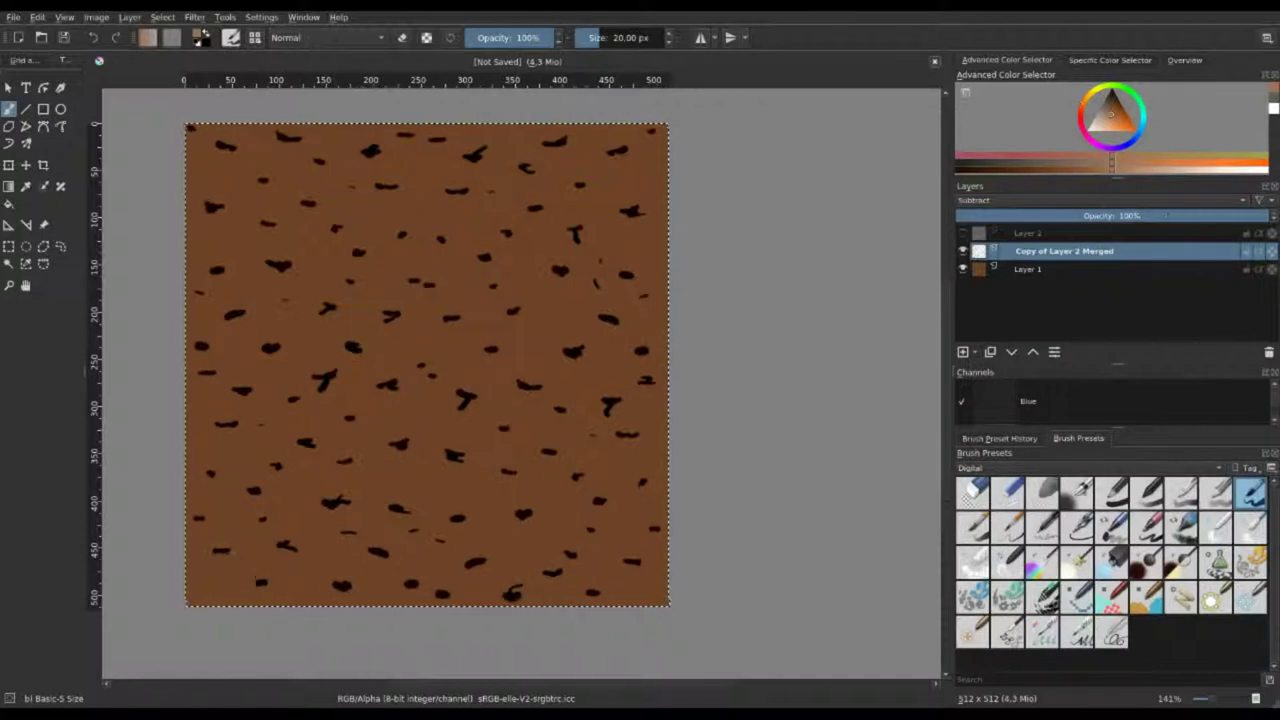
pyautogui.click(963, 233)
pyautogui.click(1030, 233)
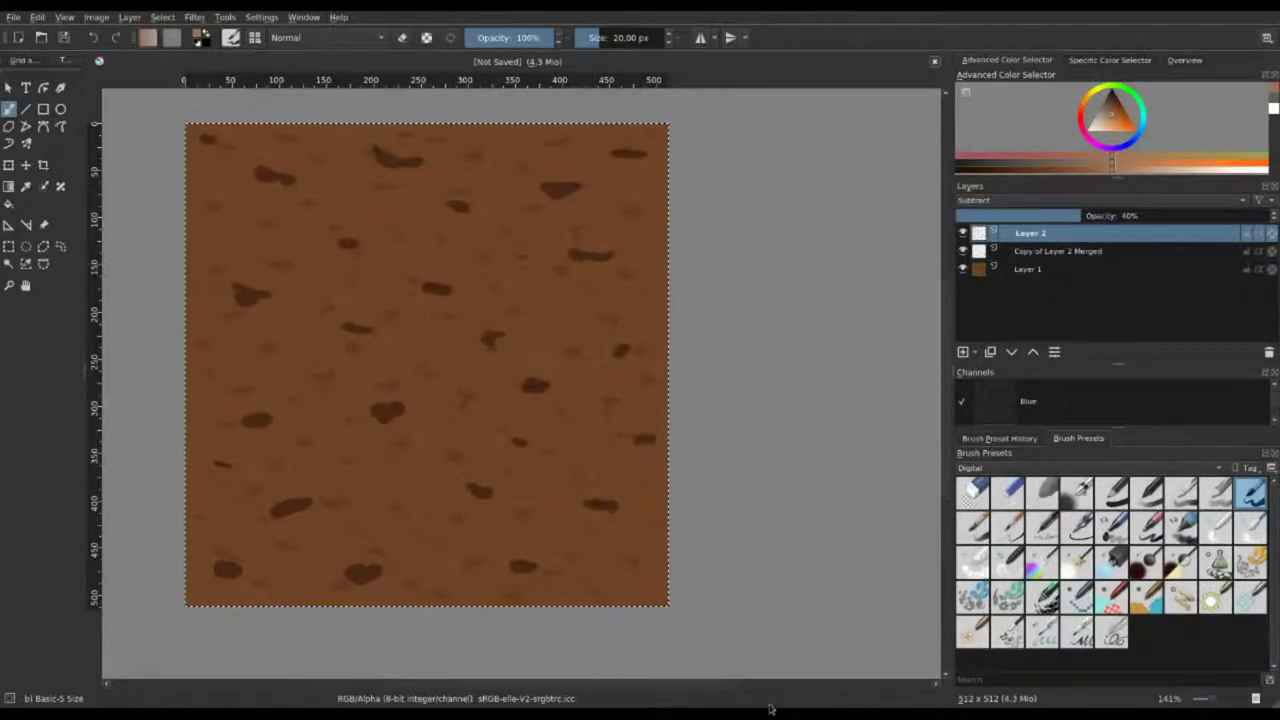
# Fade Layer 2 to 25%, check the tile with selection and move tools, and save as dirt.kra.
pyautogui.scroll(-2, 520, 380)
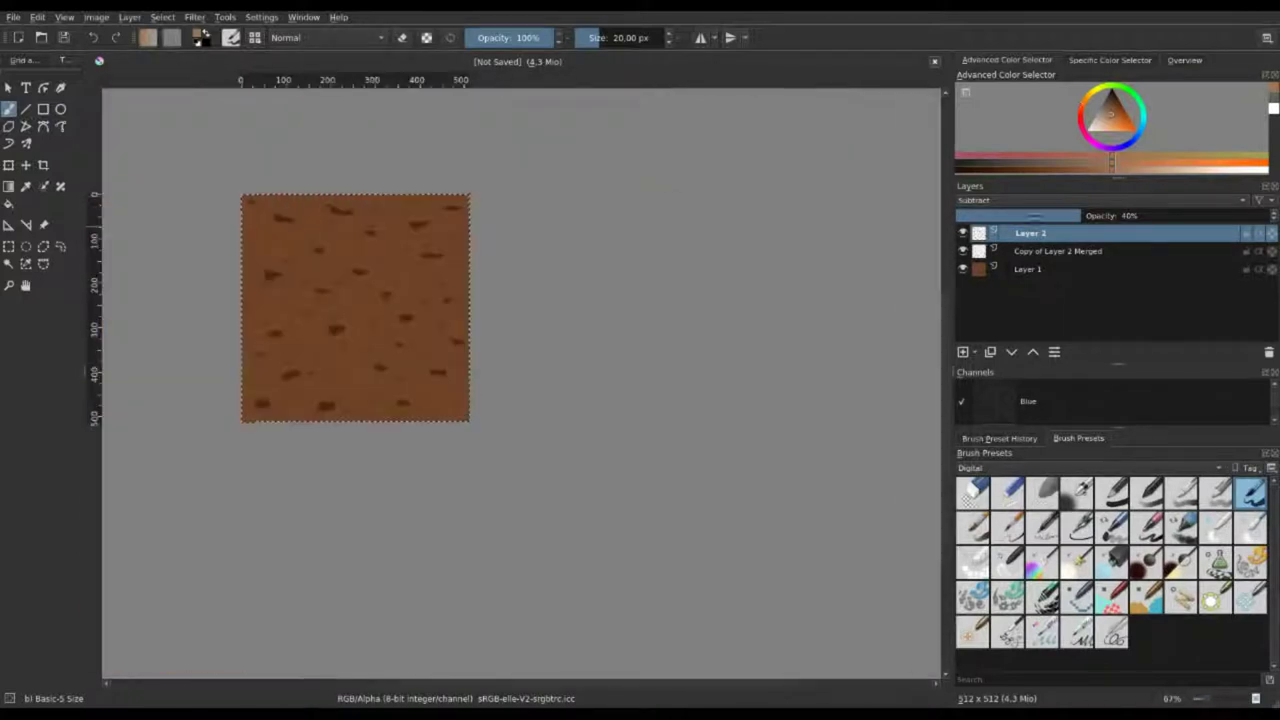
pyautogui.scroll(2, 520, 380)
pyautogui.scroll(-1, 520, 380)
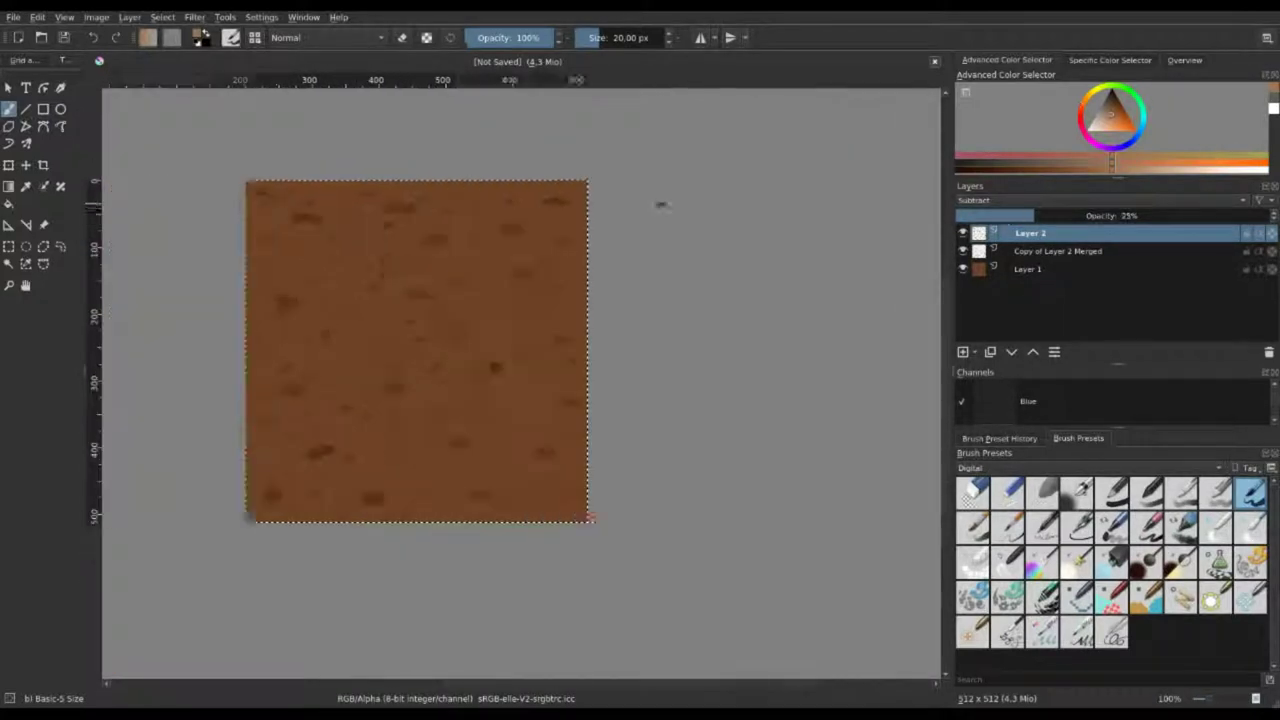
pyautogui.moveTo(494, 214); pyautogui.dragTo(603, 271)
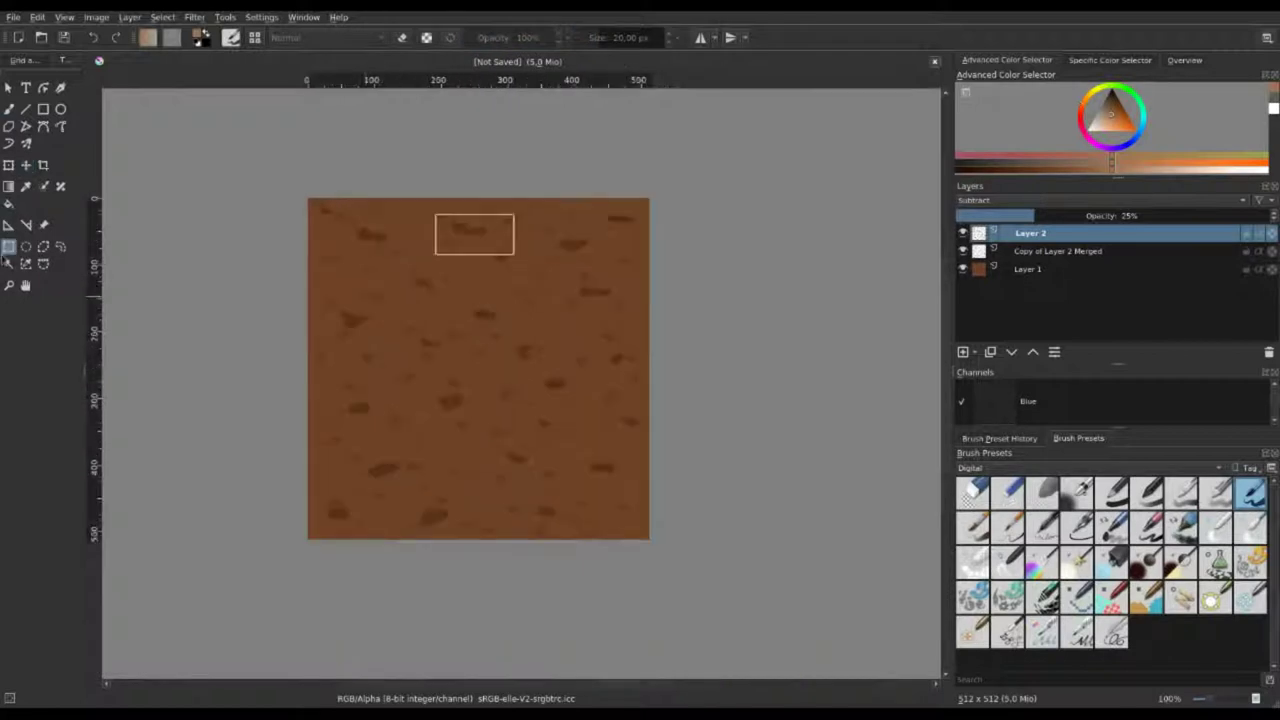
pyautogui.scroll(1, 474, 234)
pyautogui.press('t')
pyautogui.scroll(-2, 650, 413)
pyautogui.scroll(1, 650, 413)
pyautogui.scroll(1, 650, 413)
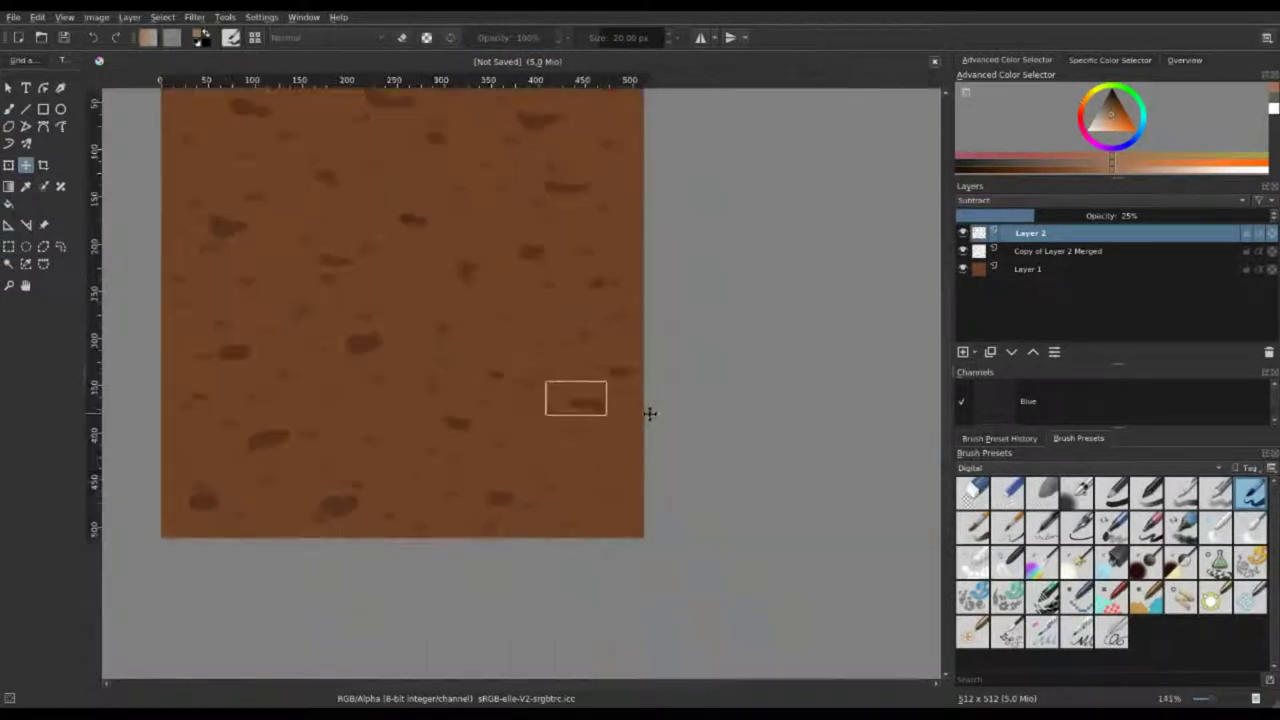
pyautogui.scroll(-1, 650, 413)
pyautogui.hotkey('ctrl', 'r')
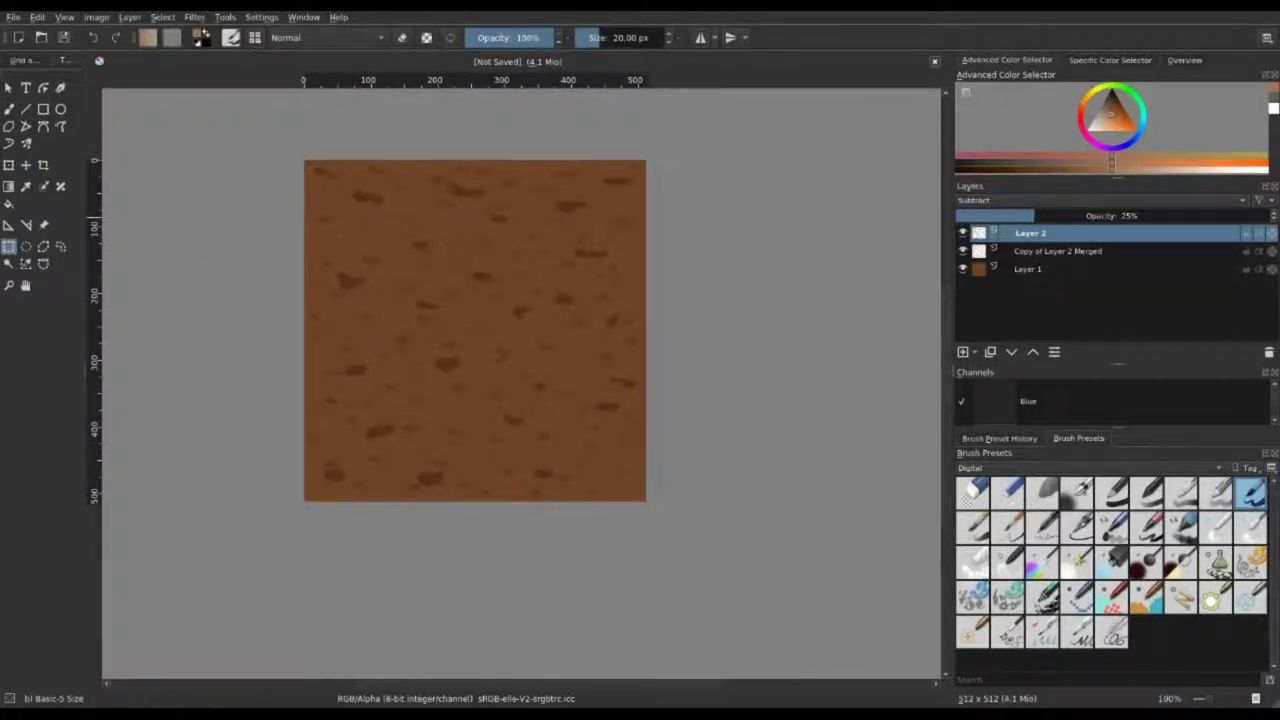
pyautogui.hotkey('ctrl', 's')
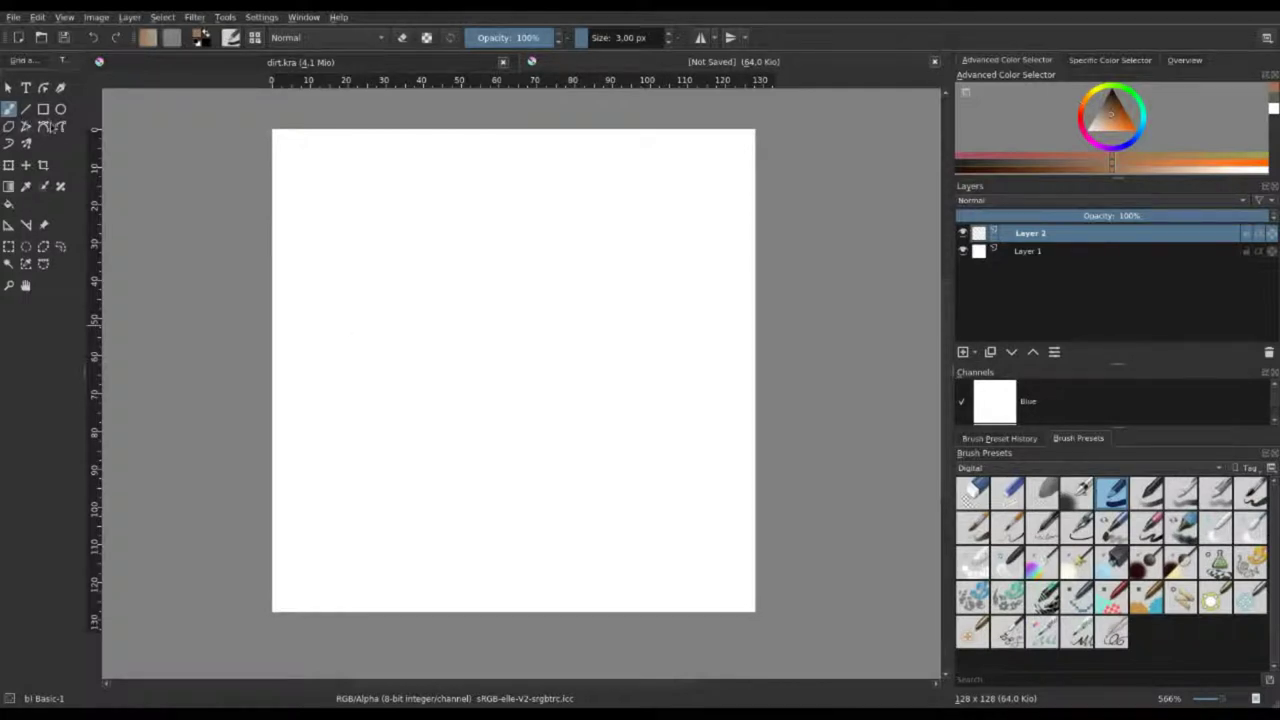
# Pick black as the painting colour and choose a different inking brush preset.
pyautogui.click(972, 167)
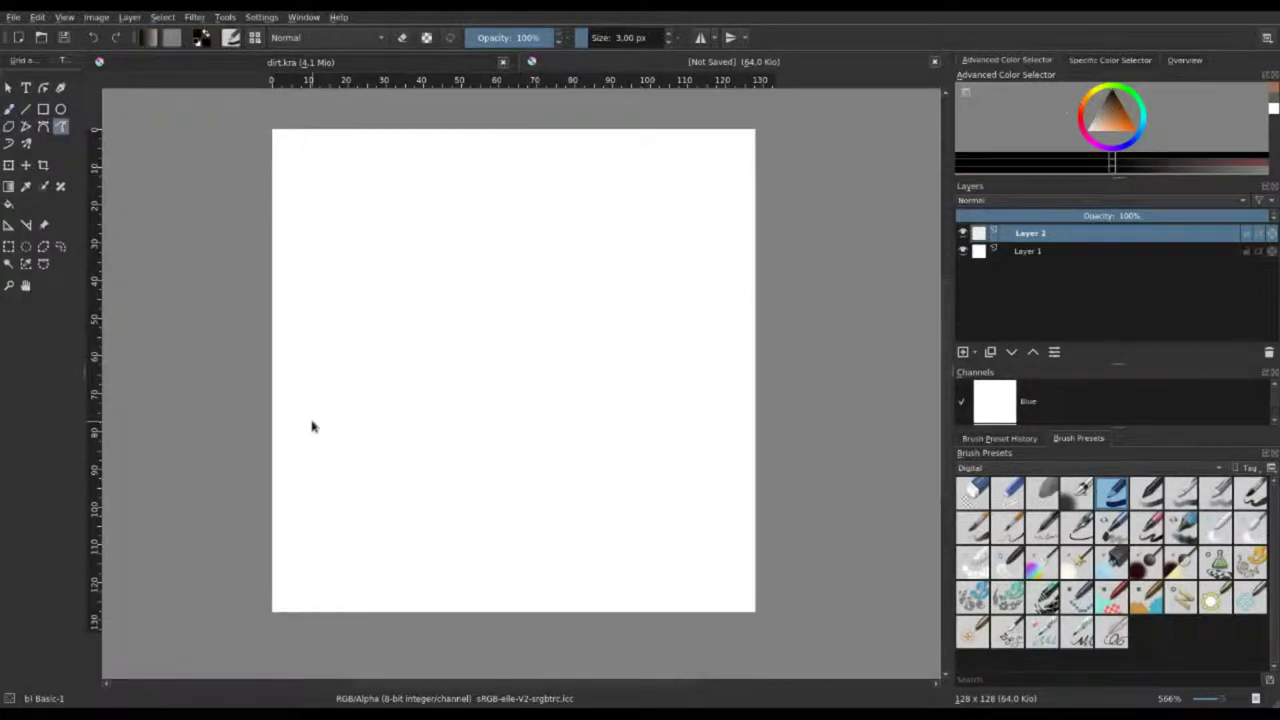
pyautogui.click(1107, 97)
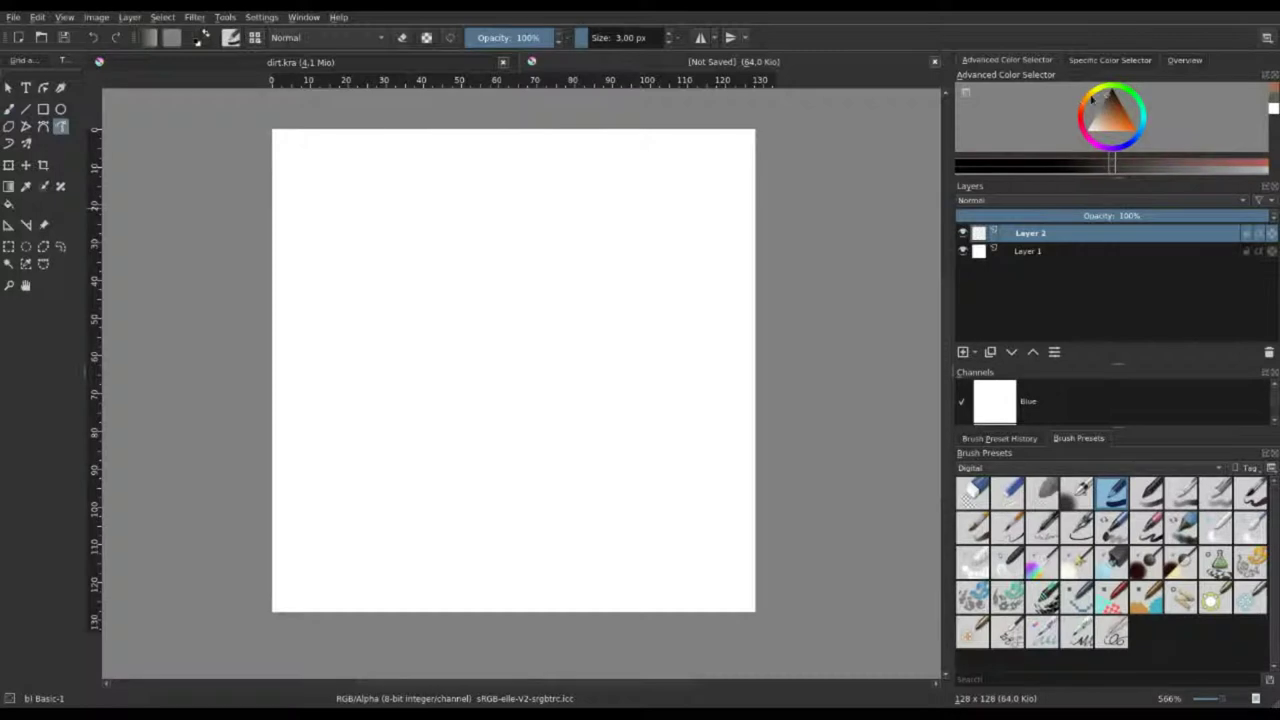
pyautogui.click(1250, 492)
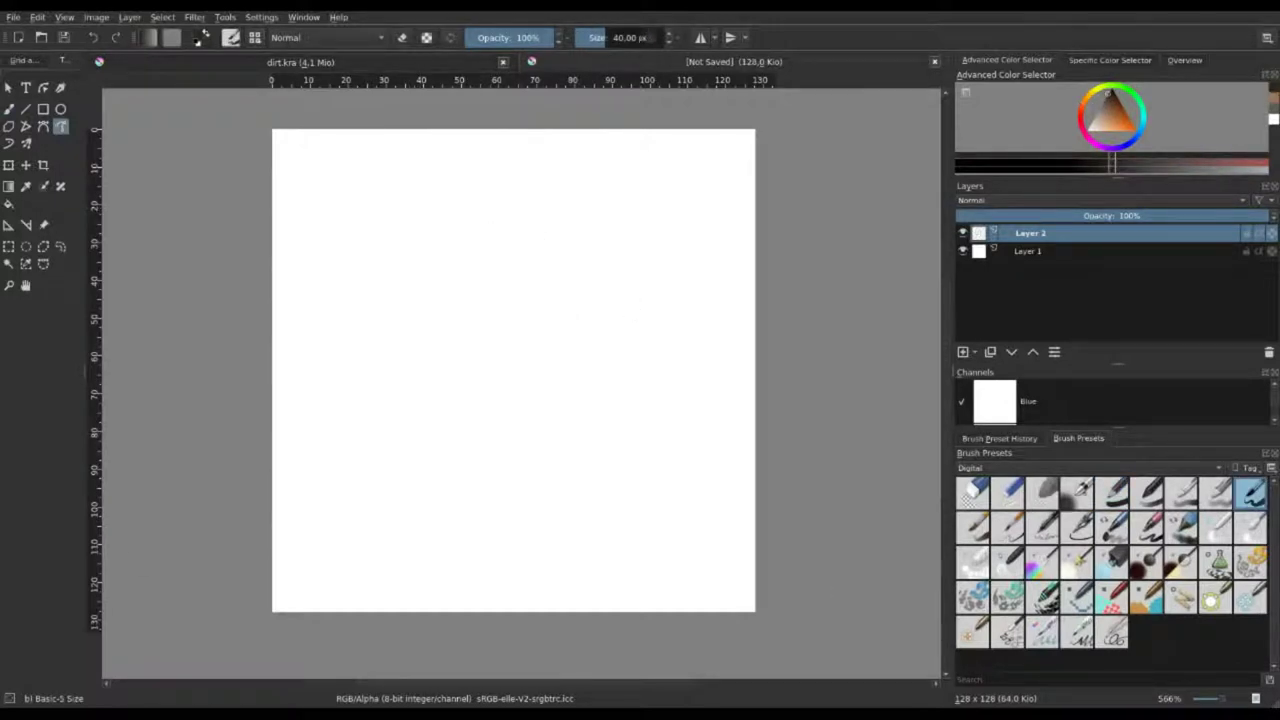
# Sketch the first black grass tuft outline, undoing and redrawing its curved blades and right spike.
pyautogui.moveTo(514, 229)
pyautogui.mouseDown()
pyautogui.moveTo(586, 314)
pyautogui.moveTo(623, 251)
pyautogui.moveTo(597, 252)
pyautogui.mouseUp()
pyautogui.hotkey('ctrl', 'z')
pyautogui.hotkey('ctrl', 'z')
pyautogui.hotkey('ctrl', 'z')
pyautogui.moveTo(518, 229); pyautogui.dragTo(600, 225)
pyautogui.hotkey('ctrl', 'z')
pyautogui.moveTo(518, 222); pyautogui.dragTo(620, 268)
pyautogui.moveTo(513, 183)
pyautogui.mouseDown()
pyautogui.moveTo(650, 242)
pyautogui.moveTo(660, 168)
pyautogui.mouseUp()
pyautogui.hotkey('ctrl', 'z')
pyautogui.moveTo(632, 214)
pyautogui.mouseDown()
pyautogui.moveTo(686, 158)
pyautogui.moveTo(685, 226)
pyautogui.moveTo(722, 172)
pyautogui.moveTo(692, 250)
pyautogui.moveTo(745, 222)
pyautogui.moveTo(697, 320)
pyautogui.mouseUp()
pyautogui.moveTo(598, 306); pyautogui.dragTo(648, 300)
# Erase the stray left tip and trim the right spike of the first tuft.
pyautogui.scroll(-5, 580, 337)
pyautogui.scroll(6, 580, 337)
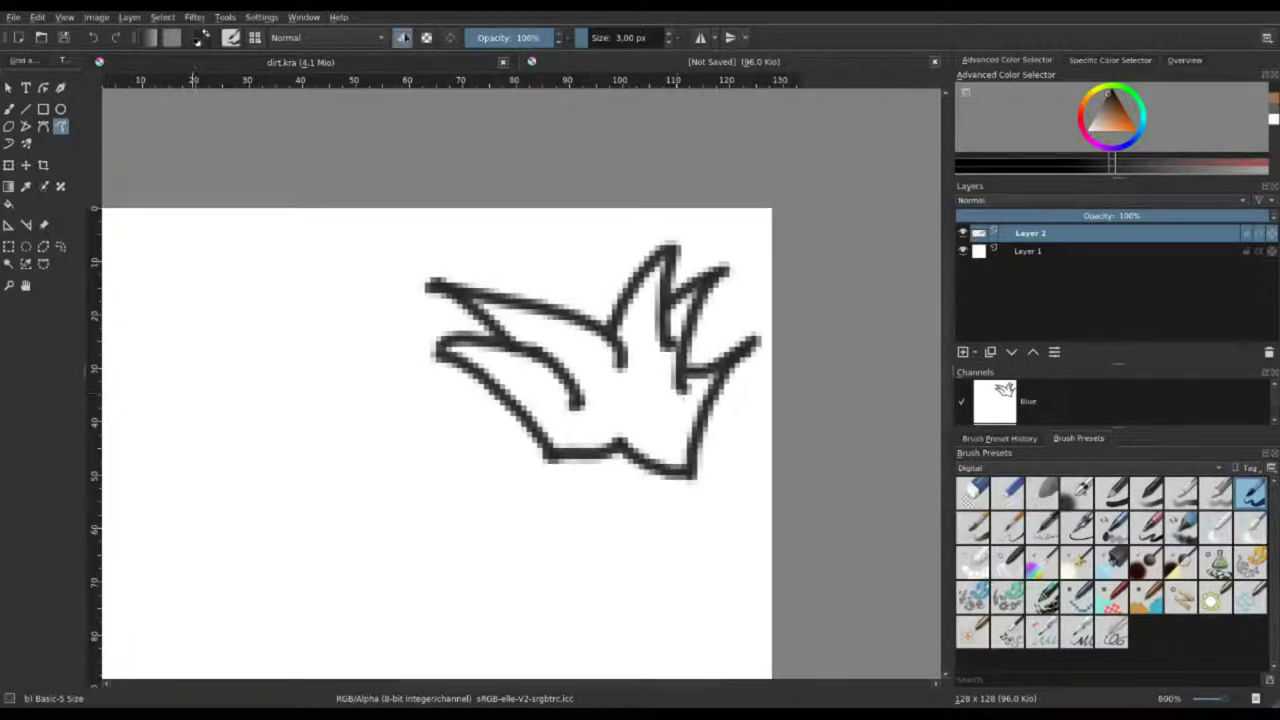
pyautogui.press('/')
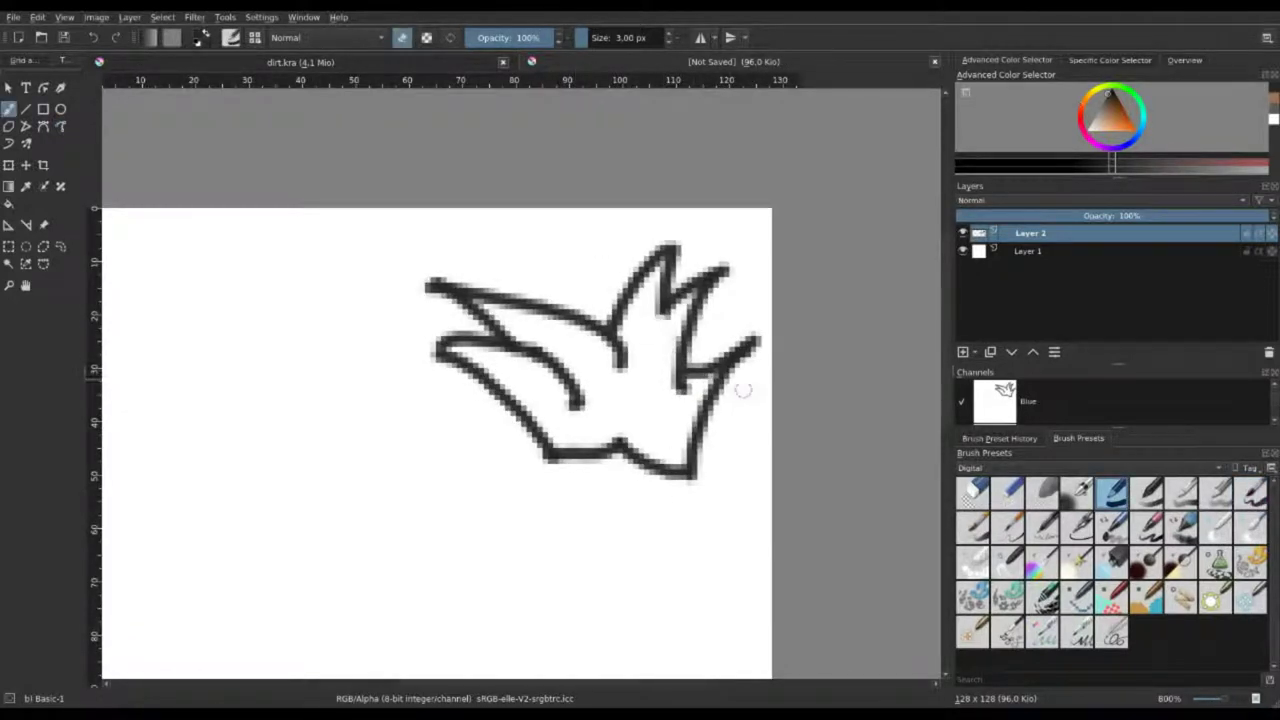
pyautogui.moveTo(437, 297); pyautogui.dragTo(460, 280)
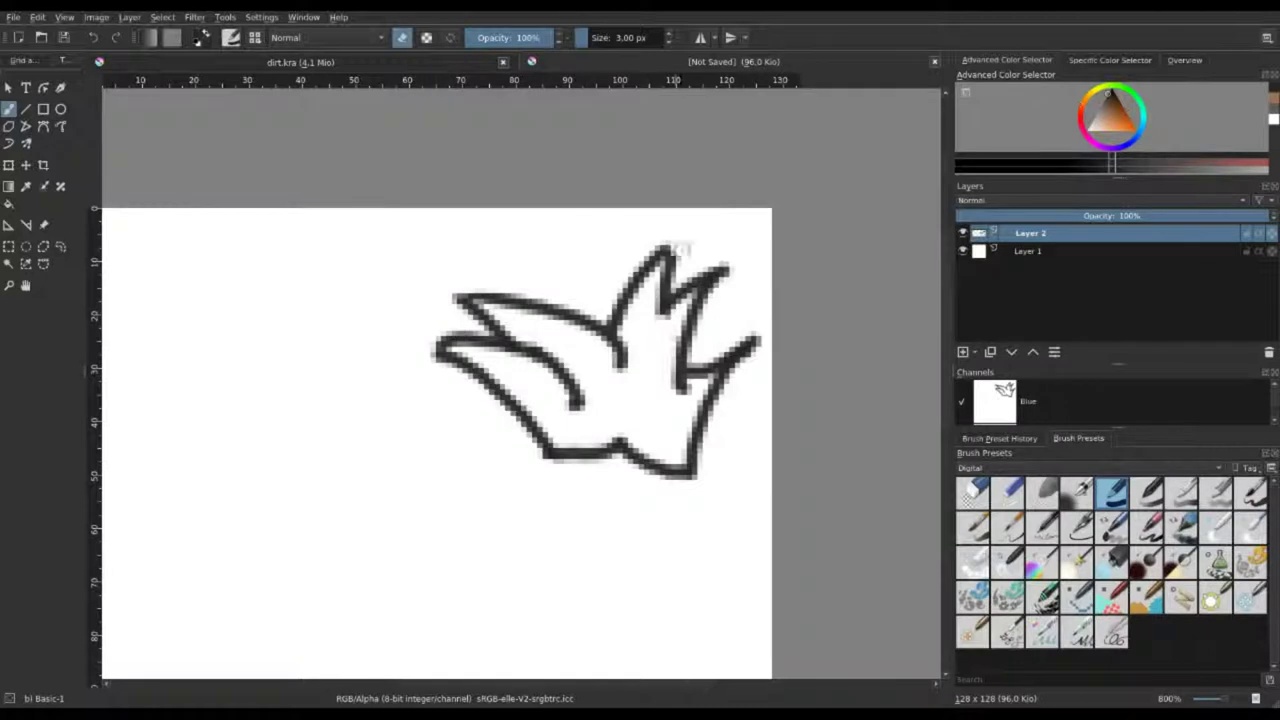
pyautogui.moveTo(677, 249); pyautogui.dragTo(717, 296)
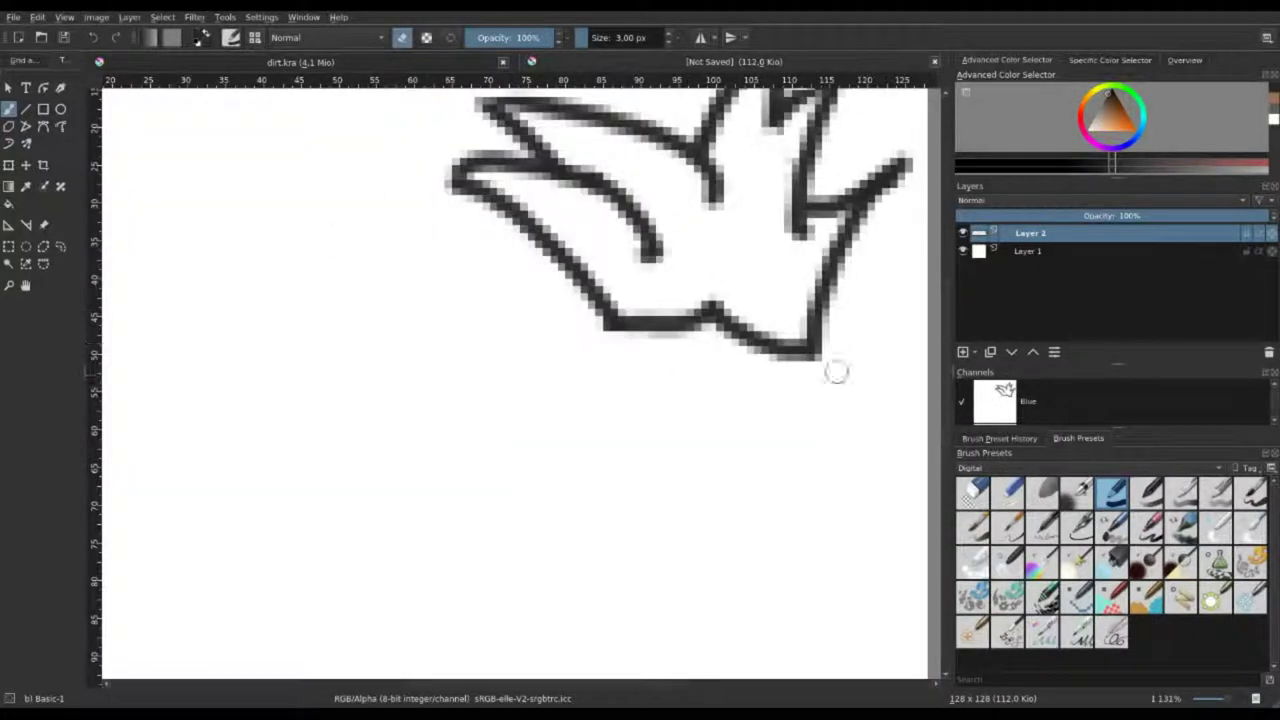
pyautogui.hscroll(5, 837, 369)
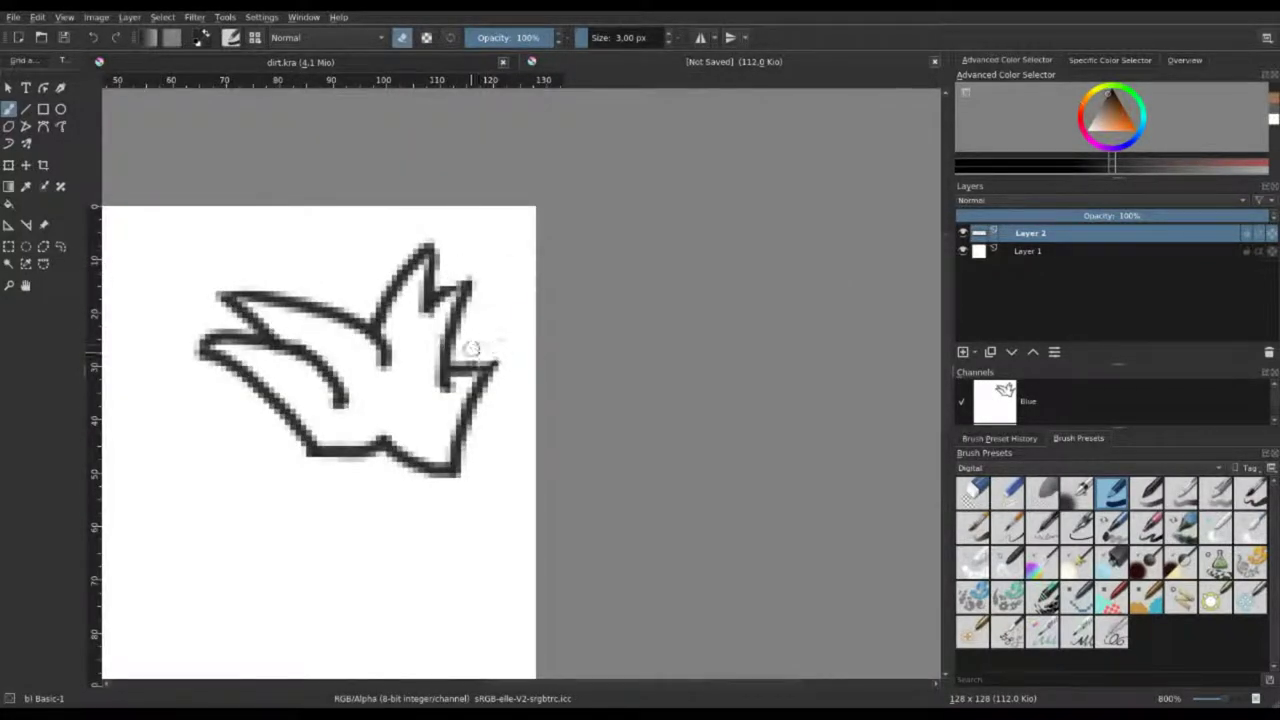
pyautogui.scroll(-4, 400, 350)
pyautogui.scroll(1, 427, 403)
pyautogui.scroll(3, 200, 360)
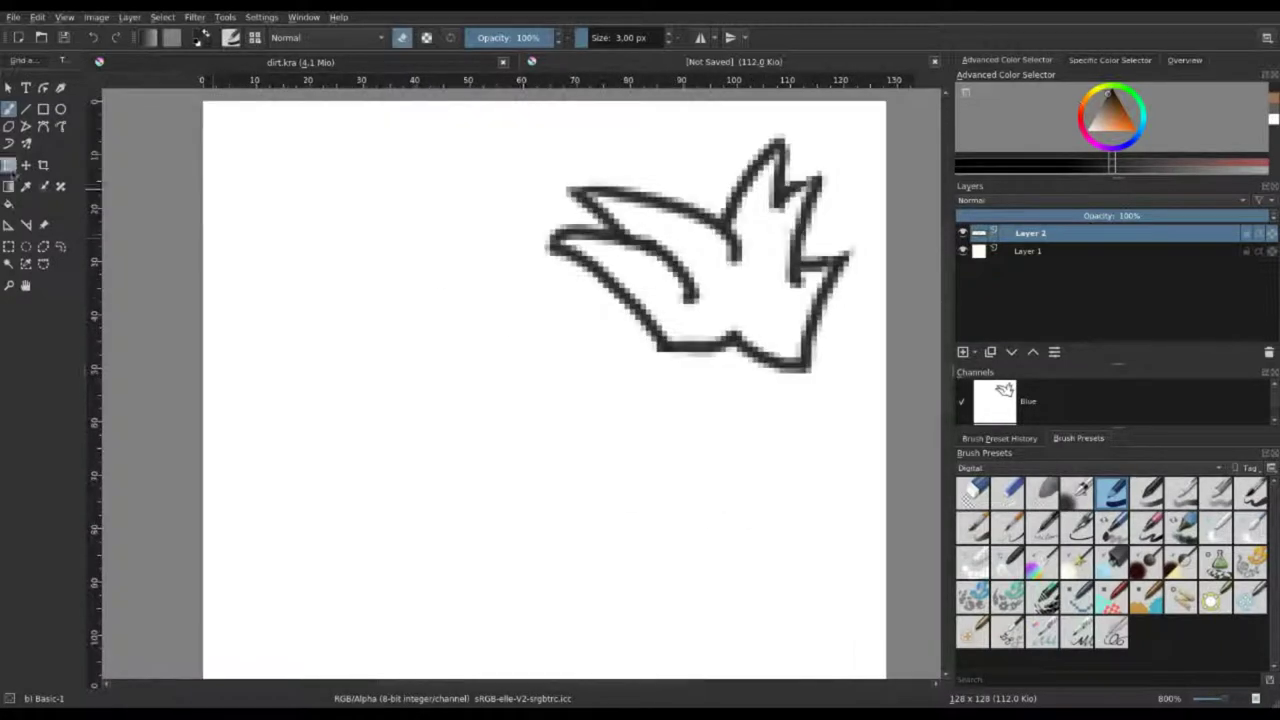
pyautogui.click(60, 126)
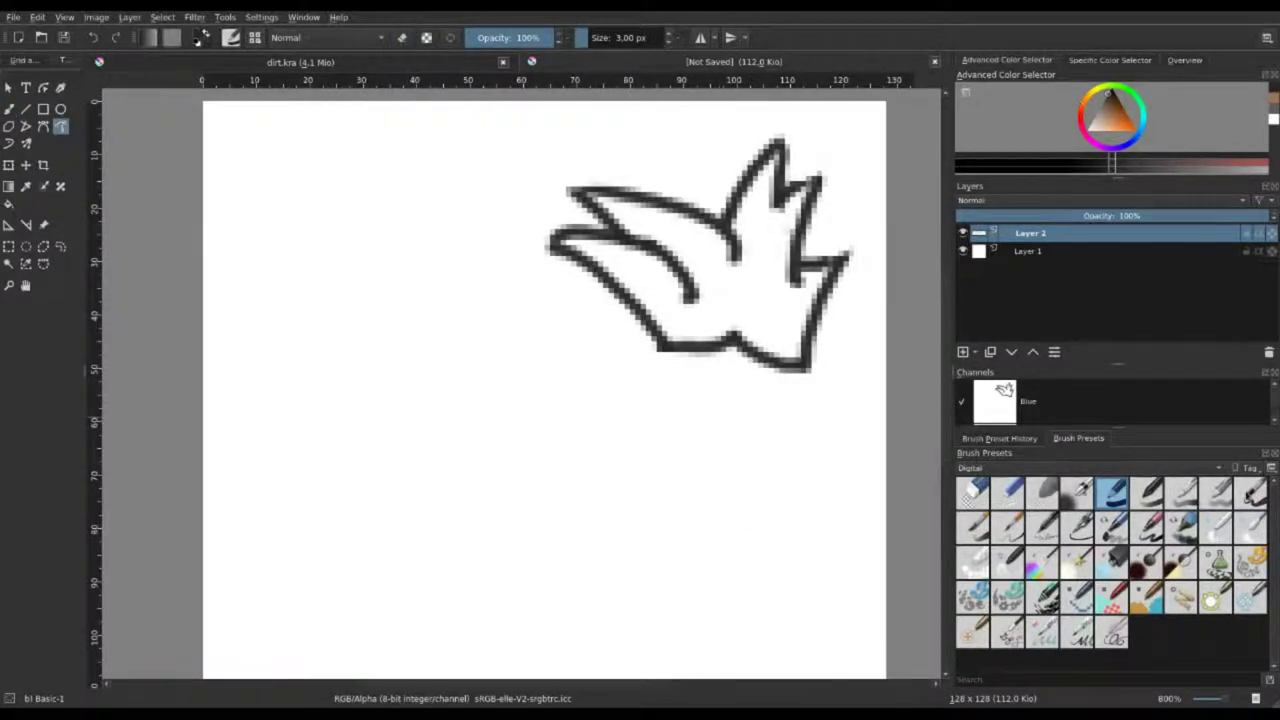
# Sketch the second grass tuft's curved and zigzag blades and close its base.
pyautogui.moveTo(268, 415); pyautogui.dragTo(405, 521)
pyautogui.moveTo(512, 518); pyautogui.dragTo(482, 445)
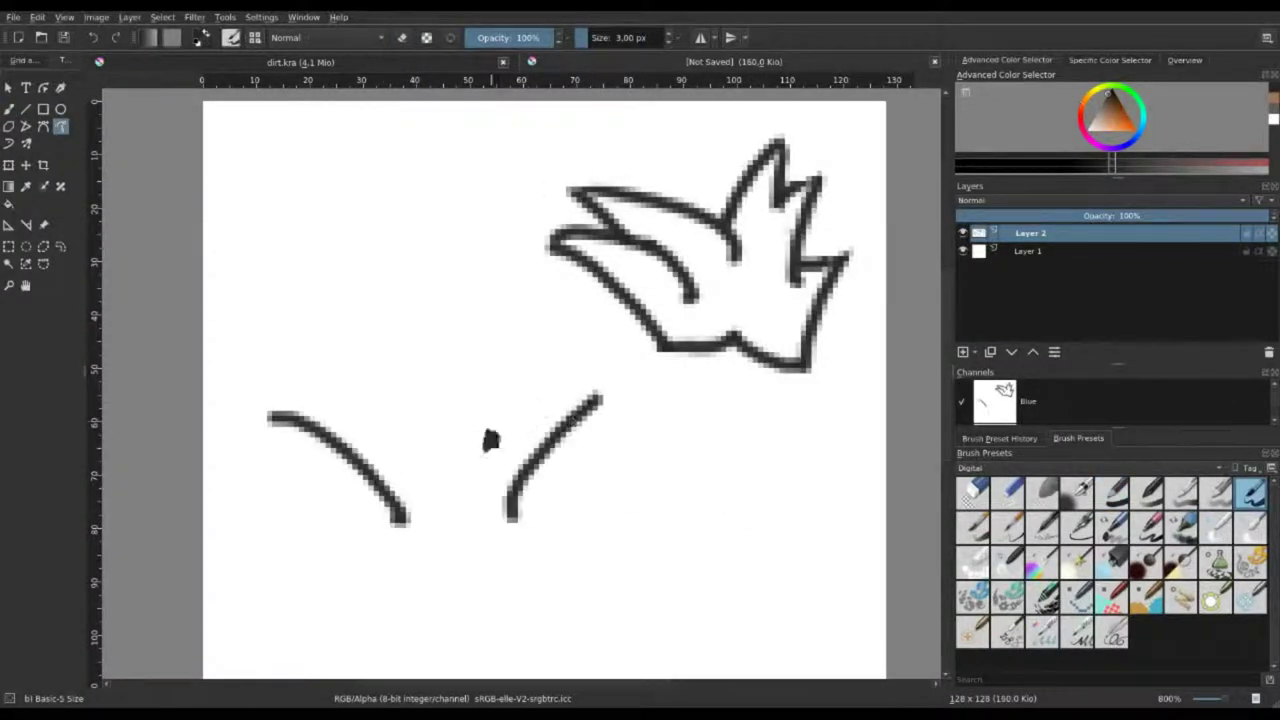
pyautogui.moveTo(270, 410); pyautogui.dragTo(455, 492)
pyautogui.moveTo(305, 484)
pyautogui.mouseDown()
pyautogui.moveTo(337, 342)
pyautogui.moveTo(450, 306)
pyautogui.moveTo(495, 410)
pyautogui.mouseUp()
pyautogui.moveTo(400, 522); pyautogui.dragTo(510, 512)
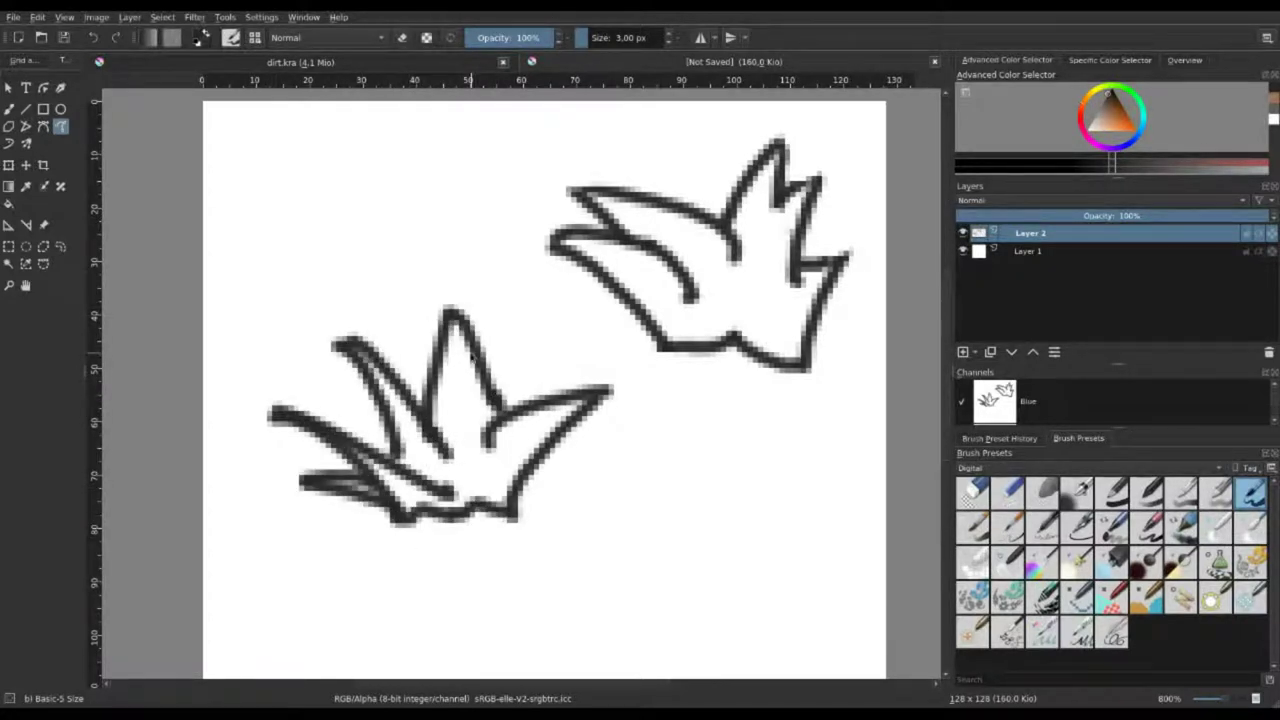
pyautogui.moveTo(749, 290); pyautogui.dragTo(574, 350)
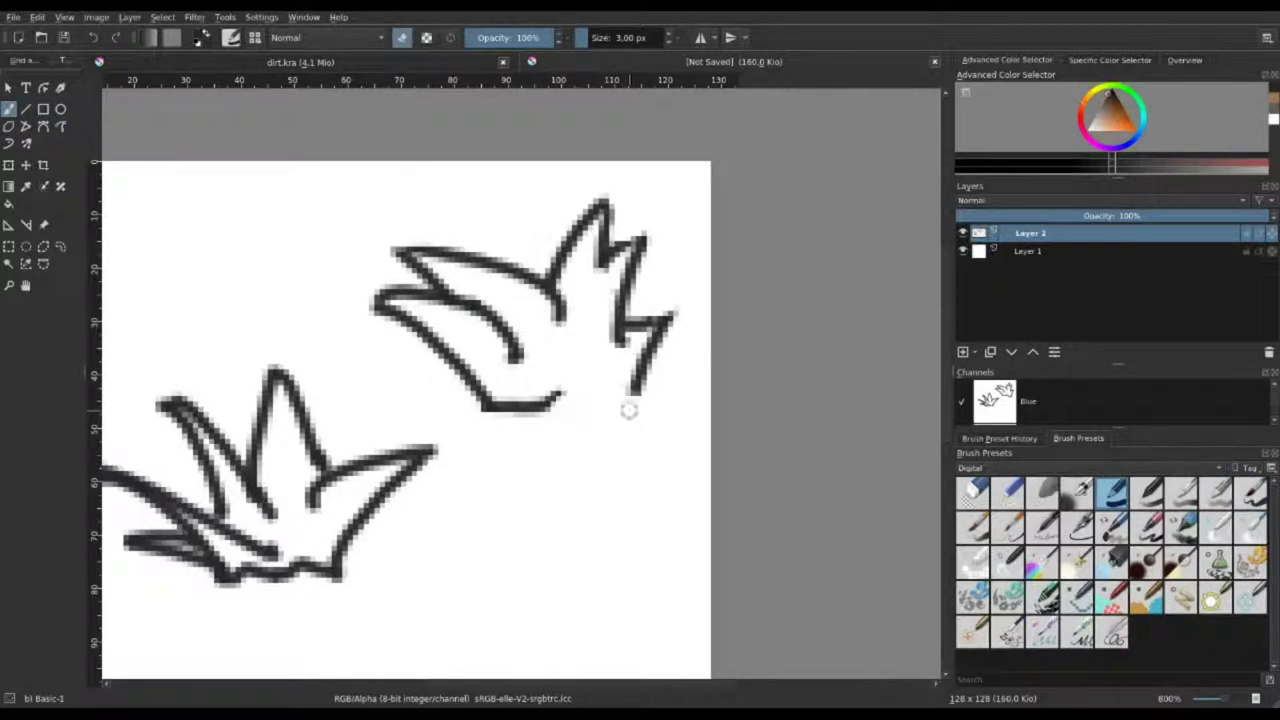
# Add Layer 3 and paint light grey fill inside the tufts.
pyautogui.press('/')
pyautogui.scroll(-4, 506, 320)
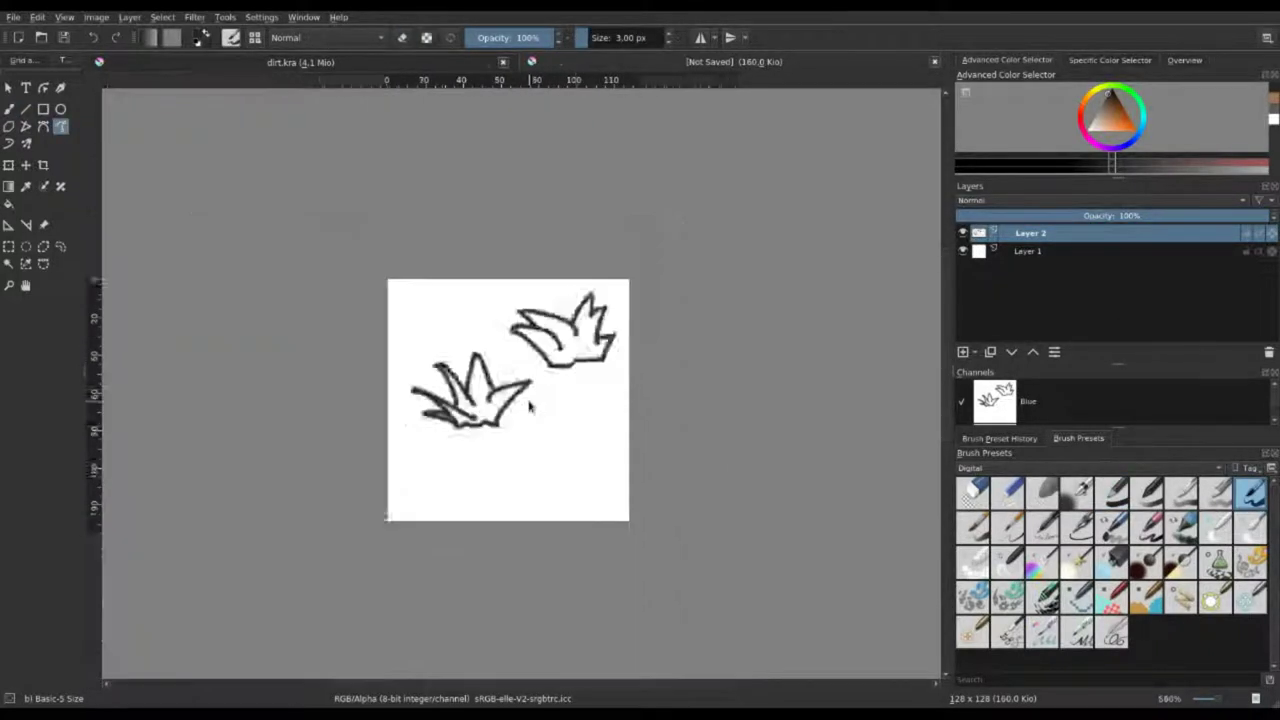
pyautogui.scroll(4, 425, 359)
pyautogui.press('/')
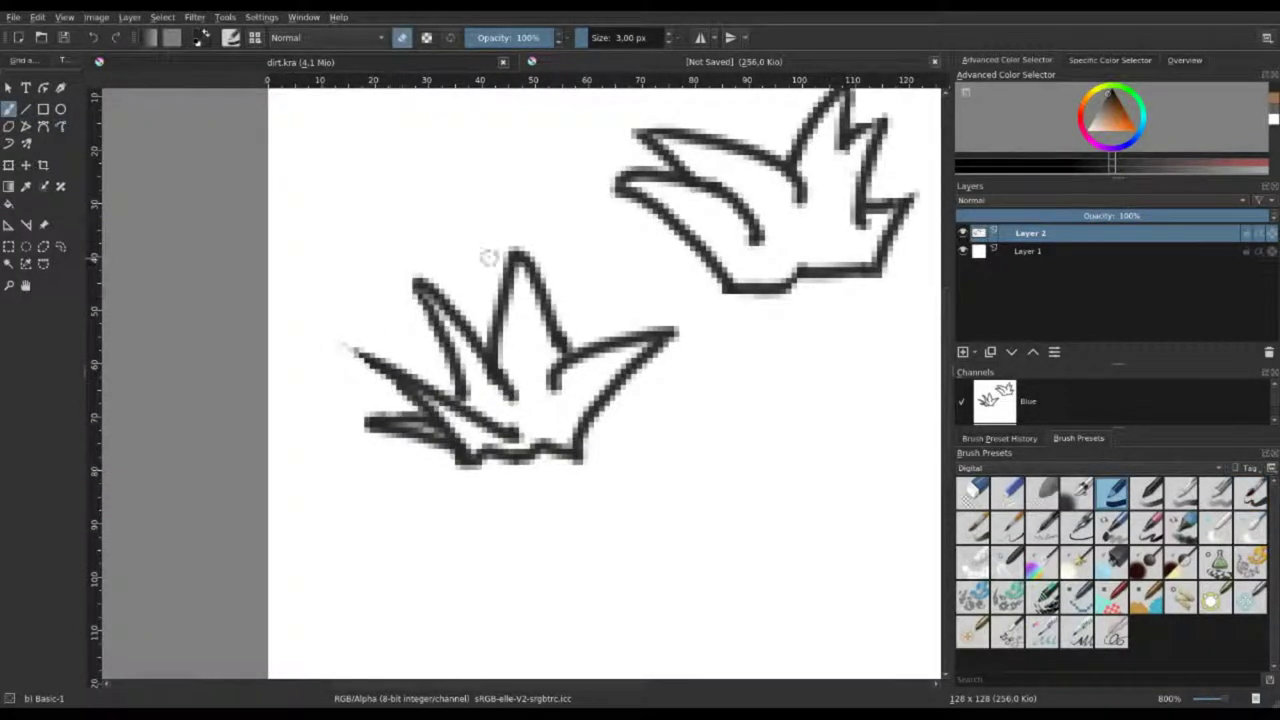
pyautogui.scroll(-3, 492, 479)
pyautogui.scroll(-2, 492, 479)
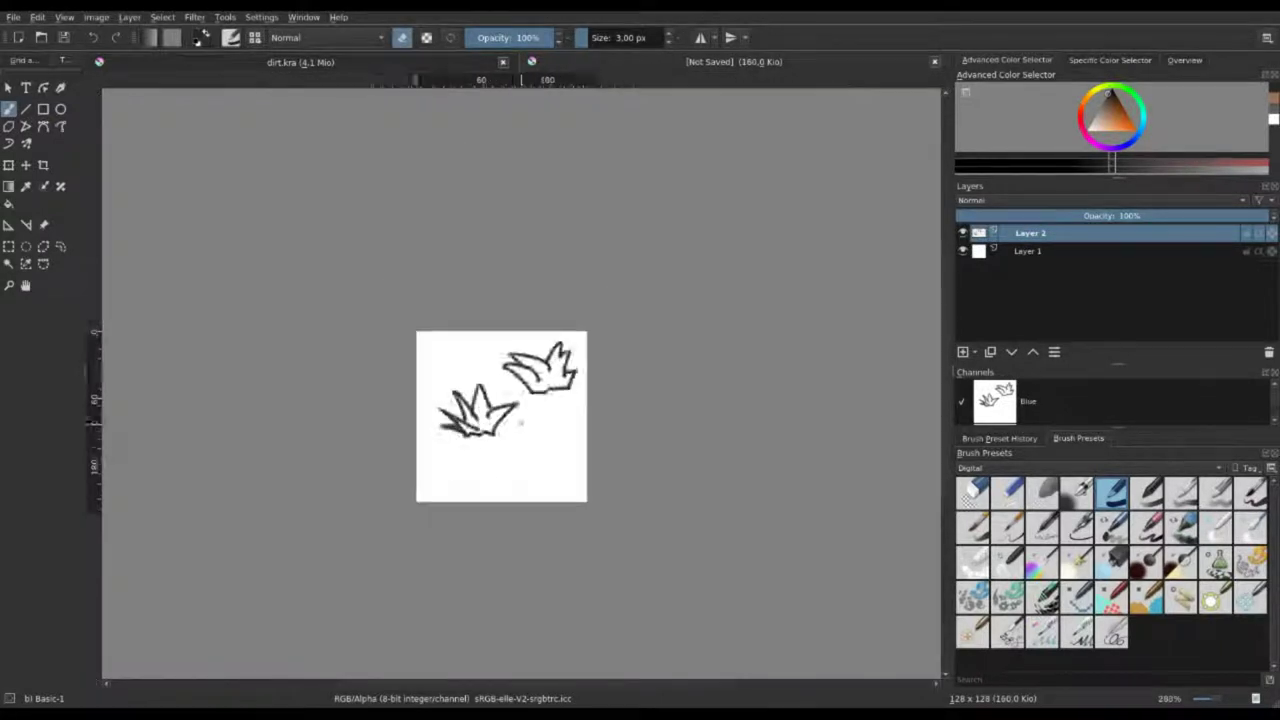
pyautogui.scroll(5, 492, 479)
pyautogui.press('Insert')
pyautogui.moveTo(498, 182)
pyautogui.mouseDown()
pyautogui.moveTo(710, 258)
pyautogui.moveTo(745, 140)
pyautogui.moveTo(660, 190)
pyautogui.moveTo(540, 180)
pyautogui.mouseUp()
pyautogui.moveTo(385, 290)
pyautogui.mouseDown()
pyautogui.moveTo(375, 365)
pyautogui.moveTo(470, 395)
pyautogui.moveTo(300, 425)
pyautogui.moveTo(400, 410)
pyautogui.moveTo(330, 320)
pyautogui.mouseUp()
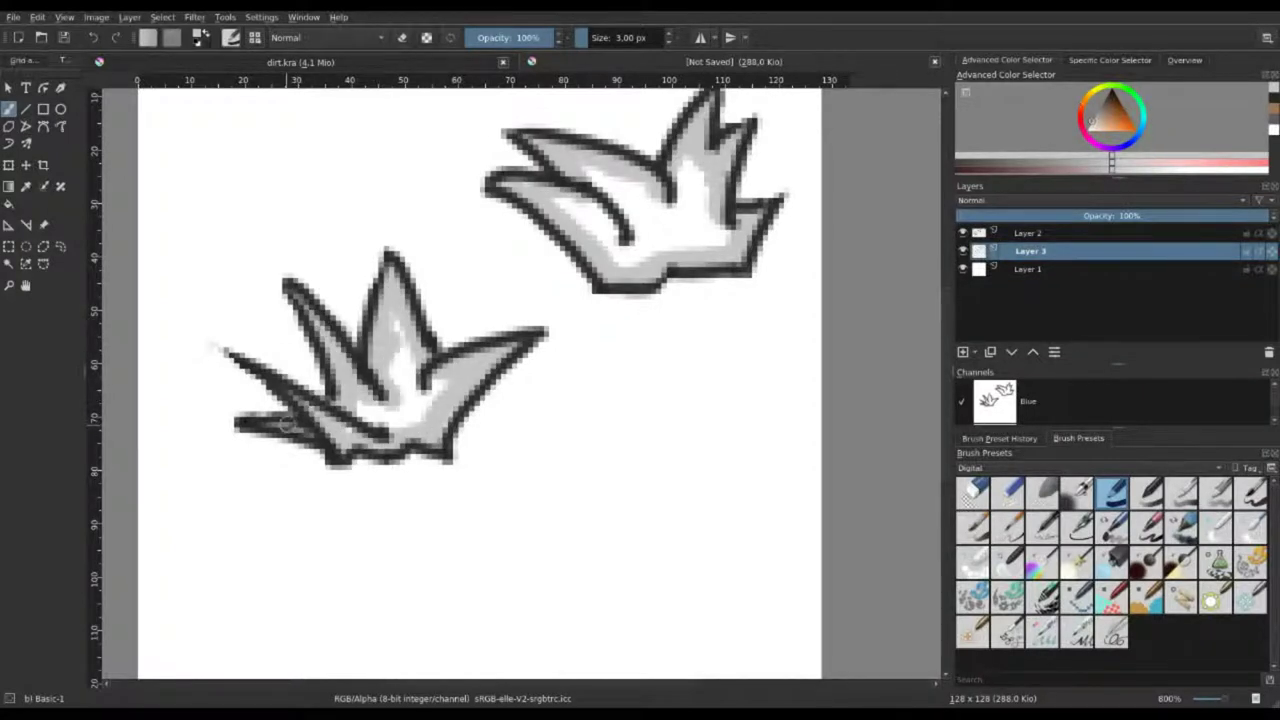
# Paint light grey into both grass tufts, hiding the outline layer while painting.
pyautogui.moveTo(285, 425); pyautogui.dragTo(400, 362)
pyautogui.click(963, 232)
pyautogui.moveTo(560, 180); pyautogui.dragTo(640, 250)
pyautogui.moveTo(650, 200); pyautogui.dragTo(715, 205)
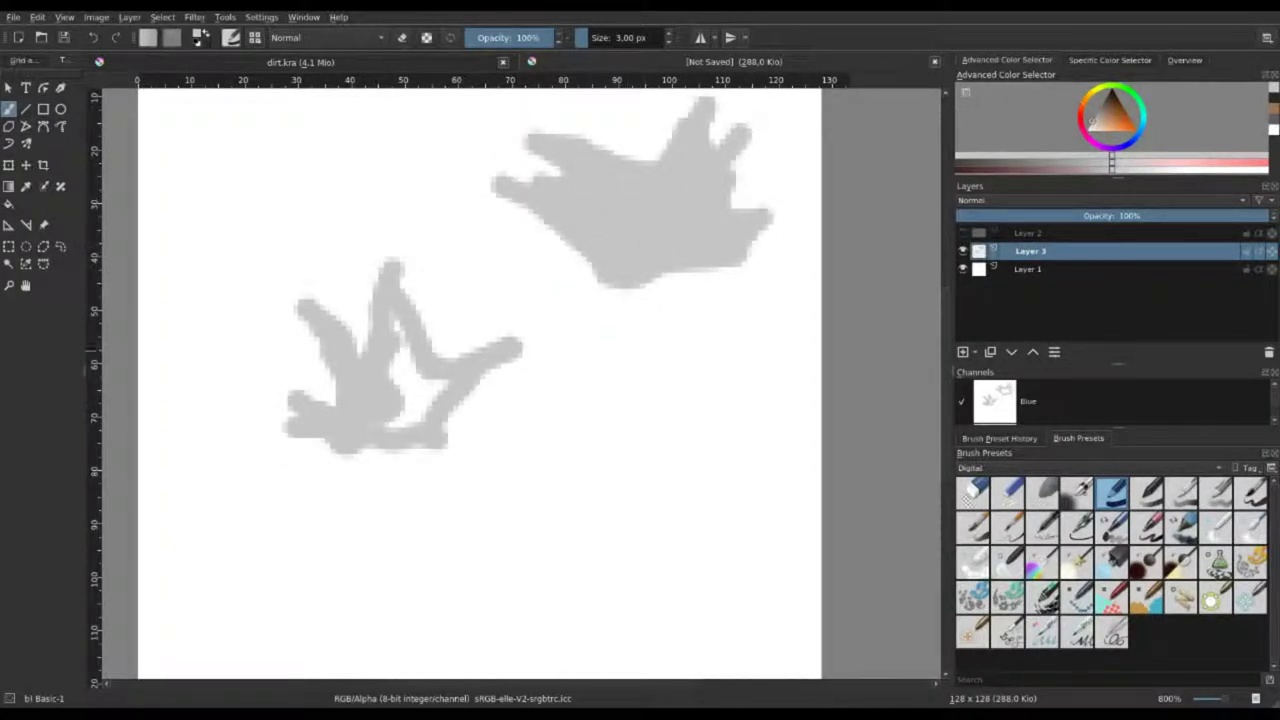
pyautogui.moveTo(440, 320); pyautogui.dragTo(400, 425)
pyautogui.click(963, 232)
pyautogui.click(580, 37)
# On new Layer 4, shade the tufts' bases darker grey with the thin brush.
pyautogui.click(963, 351)
pyautogui.click(1250, 492)
pyautogui.press('/')
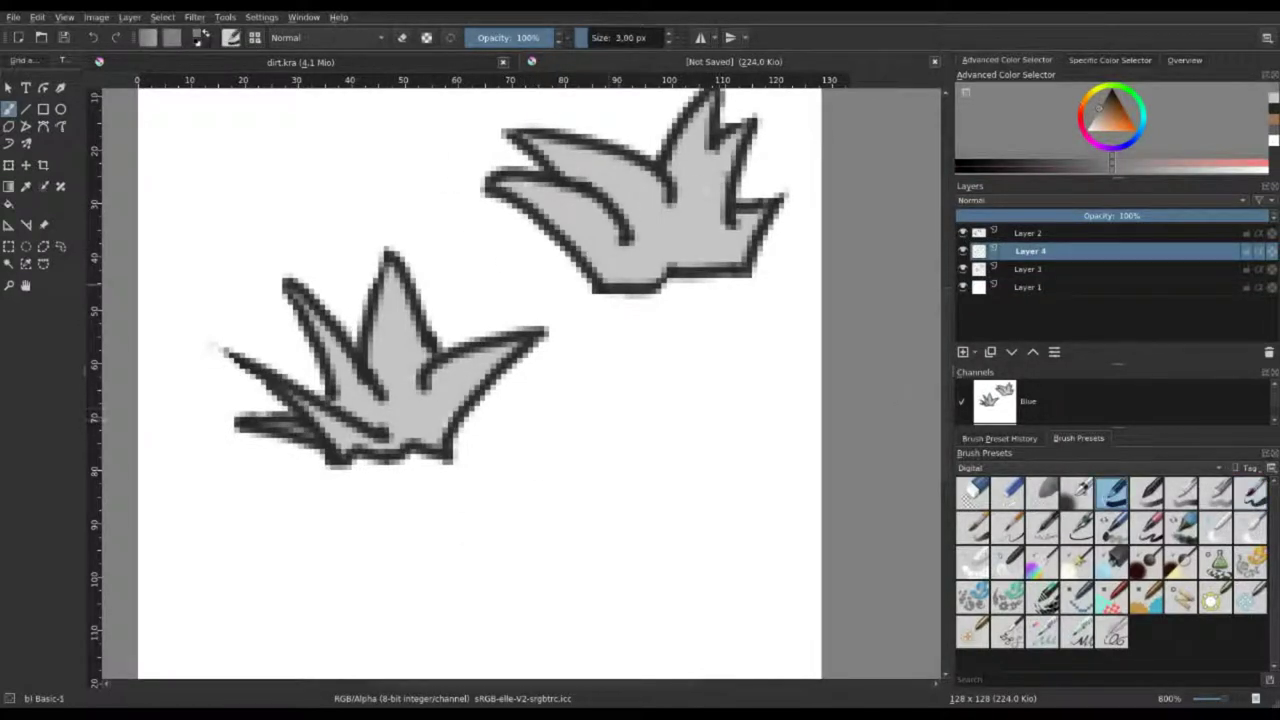
pyautogui.moveTo(641, 197); pyautogui.dragTo(671, 198)
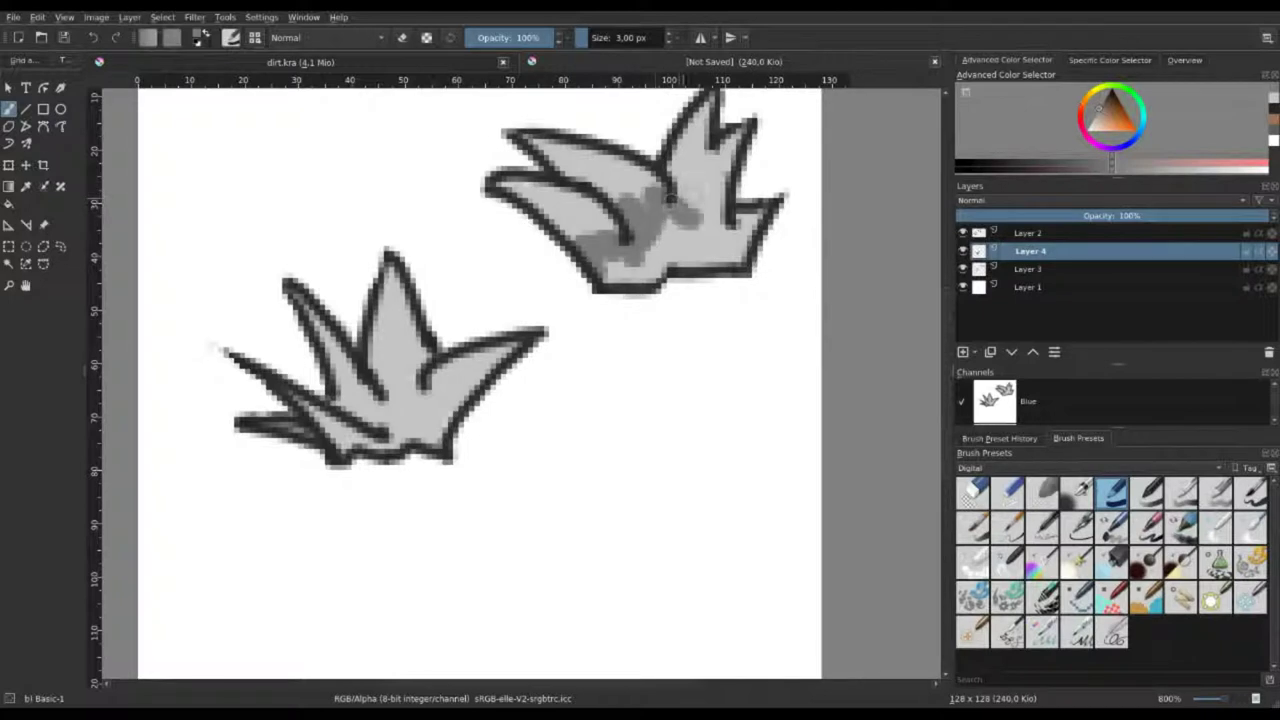
pyautogui.moveTo(752, 216); pyautogui.dragTo(673, 225)
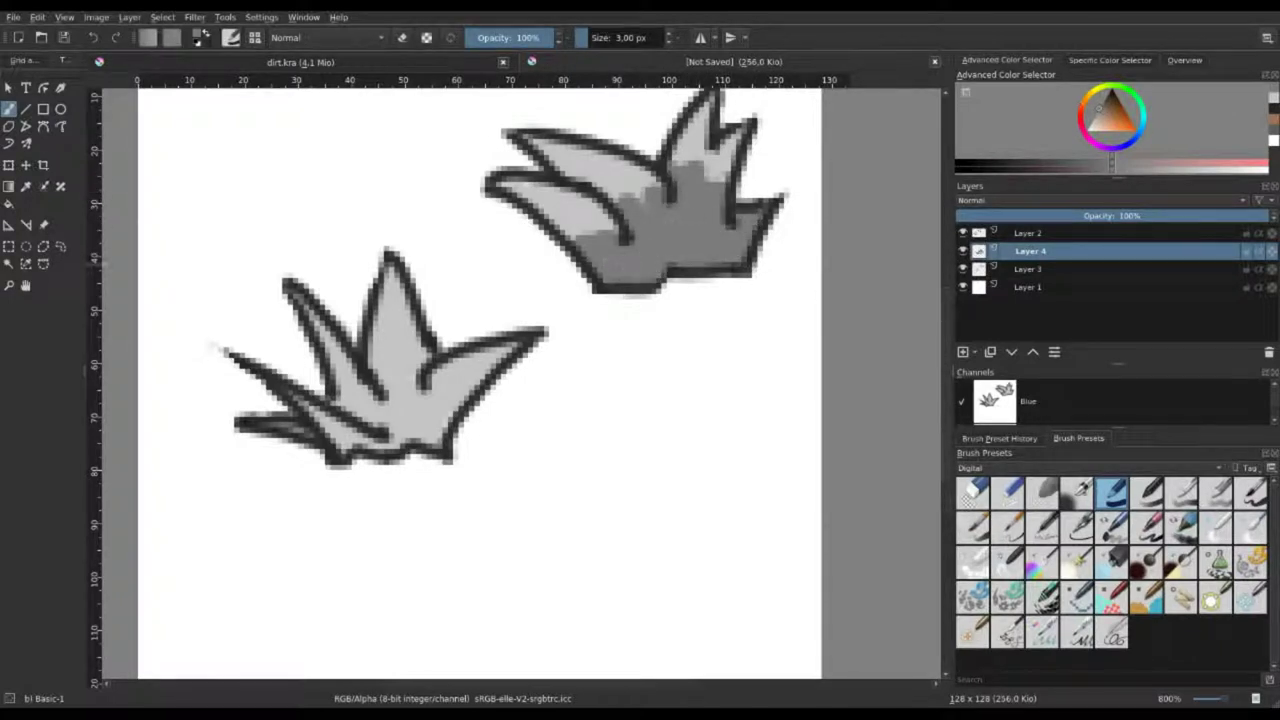
pyautogui.moveTo(341, 428)
pyautogui.mouseDown()
pyautogui.moveTo(362, 400)
pyautogui.moveTo(290, 428)
pyautogui.mouseUp()
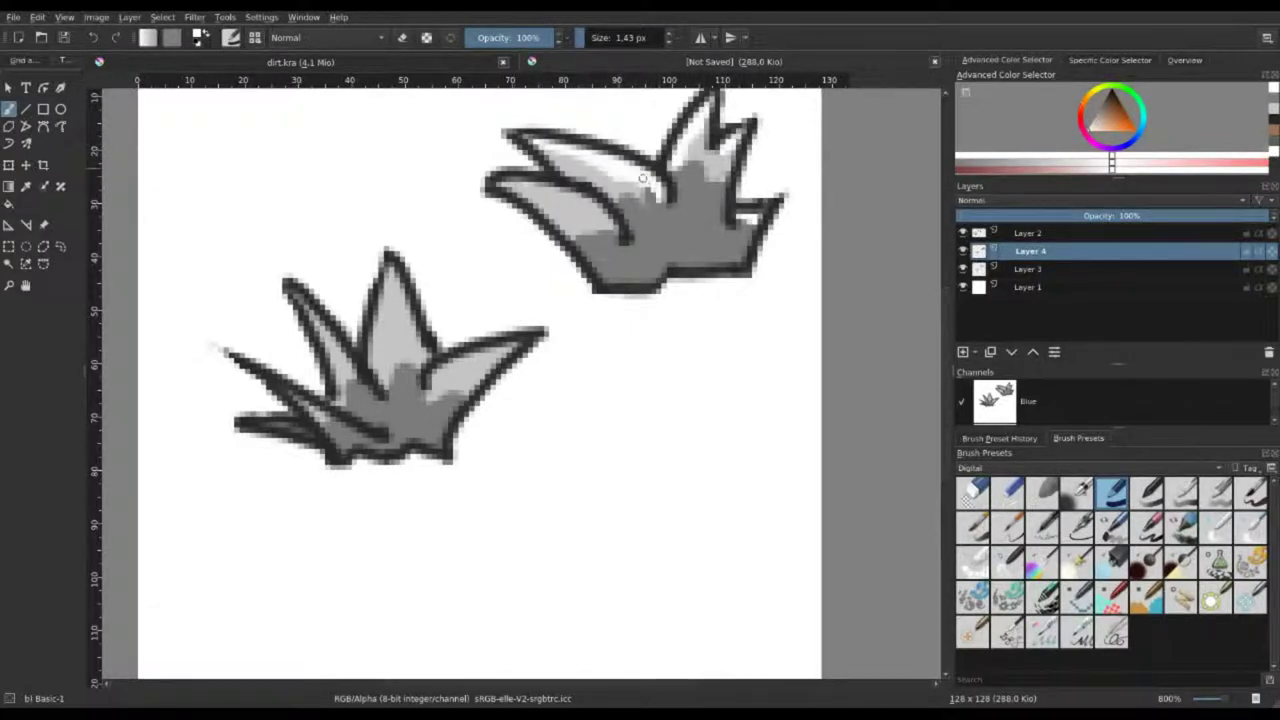
pyautogui.scroll(-5, 602, 226)
pyautogui.scroll(5, 507, 454)
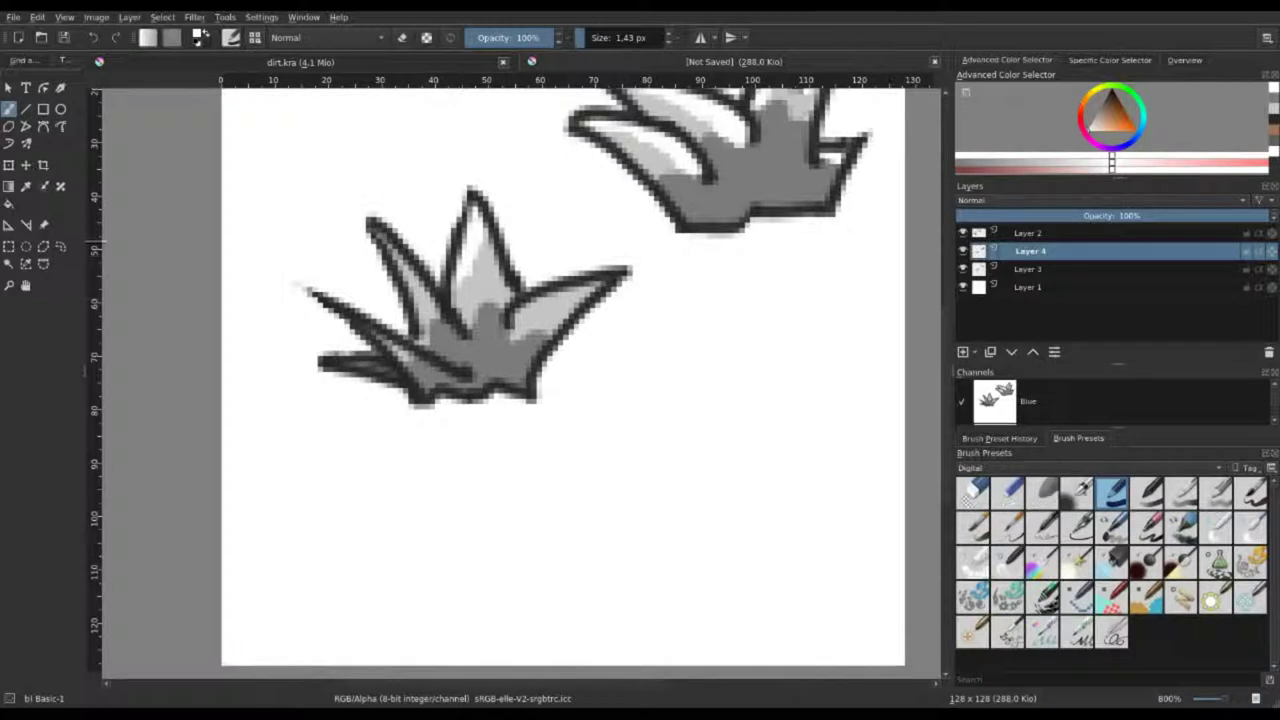
# Rename the tuft layers Light, Shading and Border.
pyautogui.press('-')
pyautogui.press('-')
pyautogui.press('-')
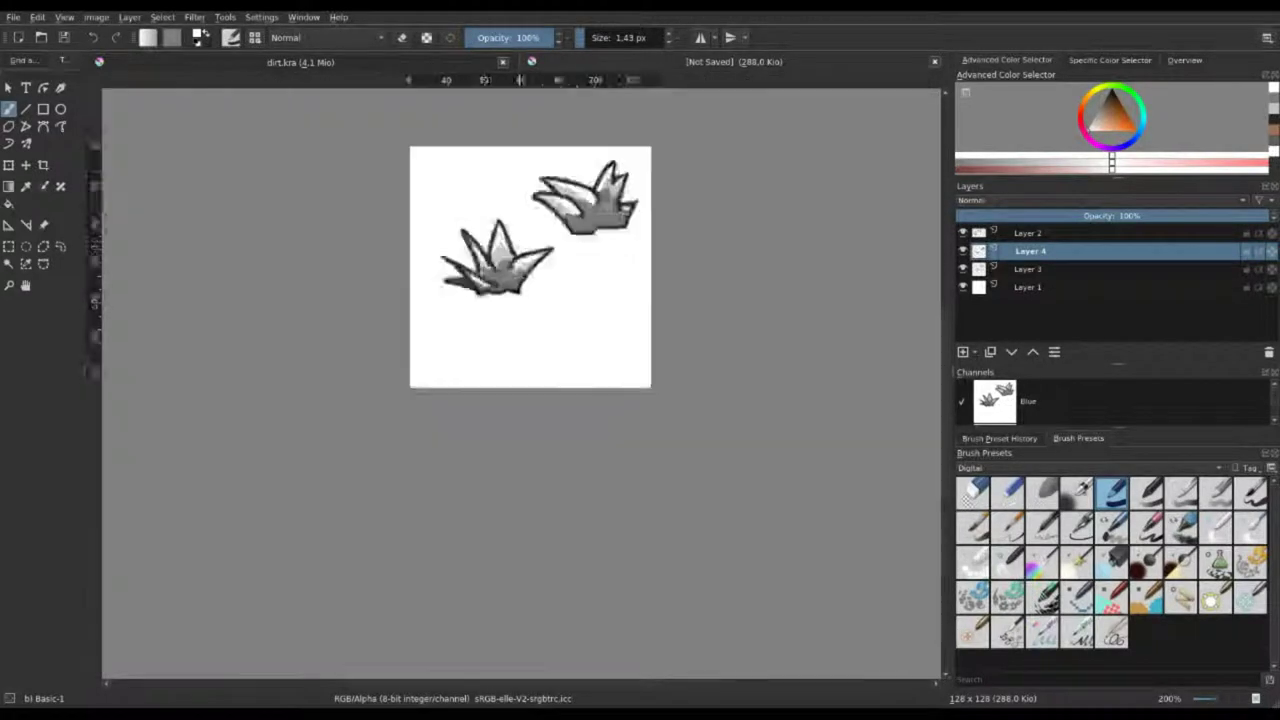
pyautogui.click(1133, 215)
pyautogui.doubleClick(1100, 251)
pyautogui.write('Light')
pyautogui.press('Return')
pyautogui.doubleClick(1091, 269)
pyautogui.write('Shading')
pyautogui.press('Return')
pyautogui.doubleClick(1030, 233)
pyautogui.write('Border')
pyautogui.press('Return')
pyautogui.keyDown('shift'); pyautogui.click(1040, 269); pyautogui.keyUp('shift')
# Group the three plant layers and delete the upper grass tuft via rectangle selection.
pyautogui.hotkey('ctrl', 'g')
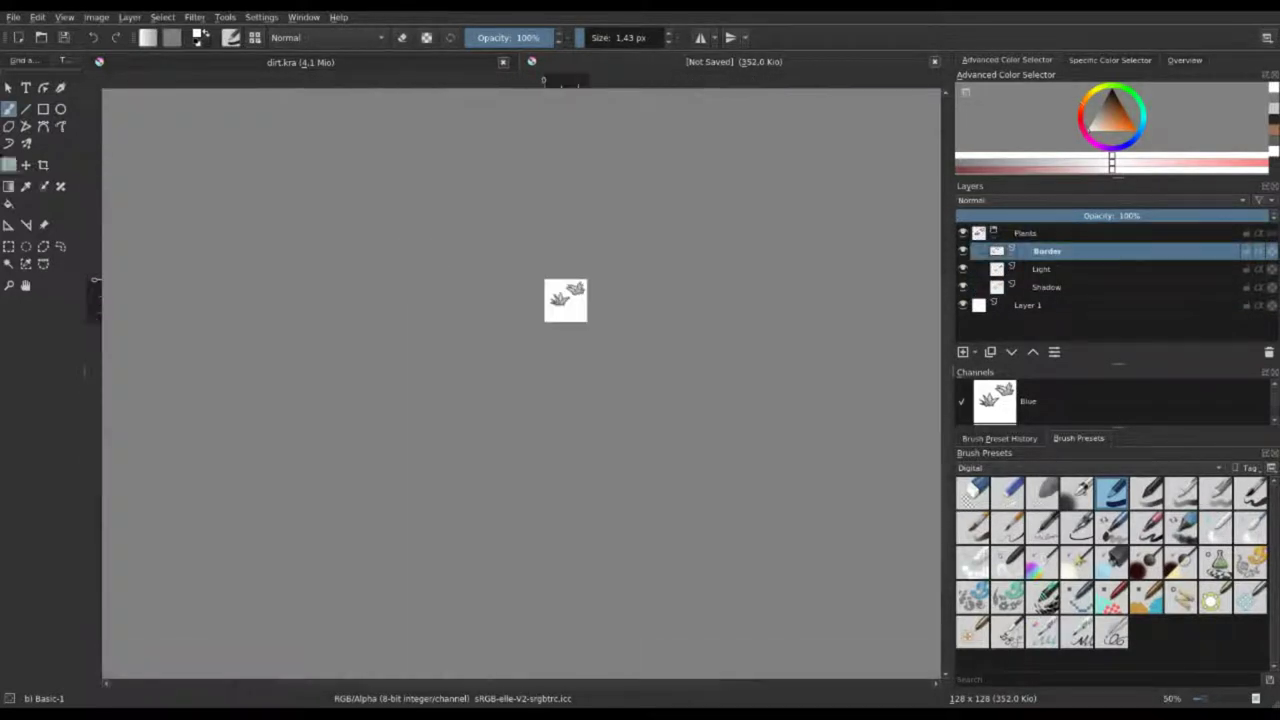
pyautogui.scroll(3, 590, 303)
pyautogui.scroll(3, 590, 303)
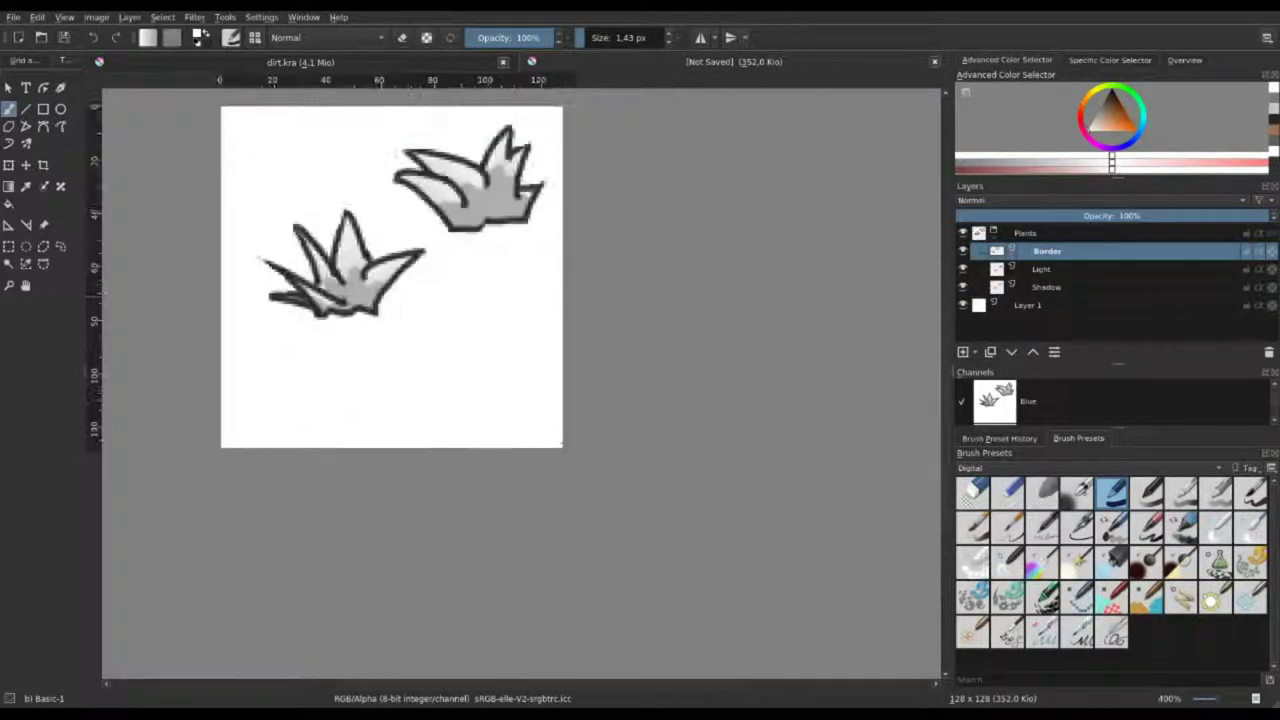
pyautogui.hotkey('ctrl', 'r')
pyautogui.moveTo(386, 109); pyautogui.dragTo(594, 230)
pyautogui.press('Delete')
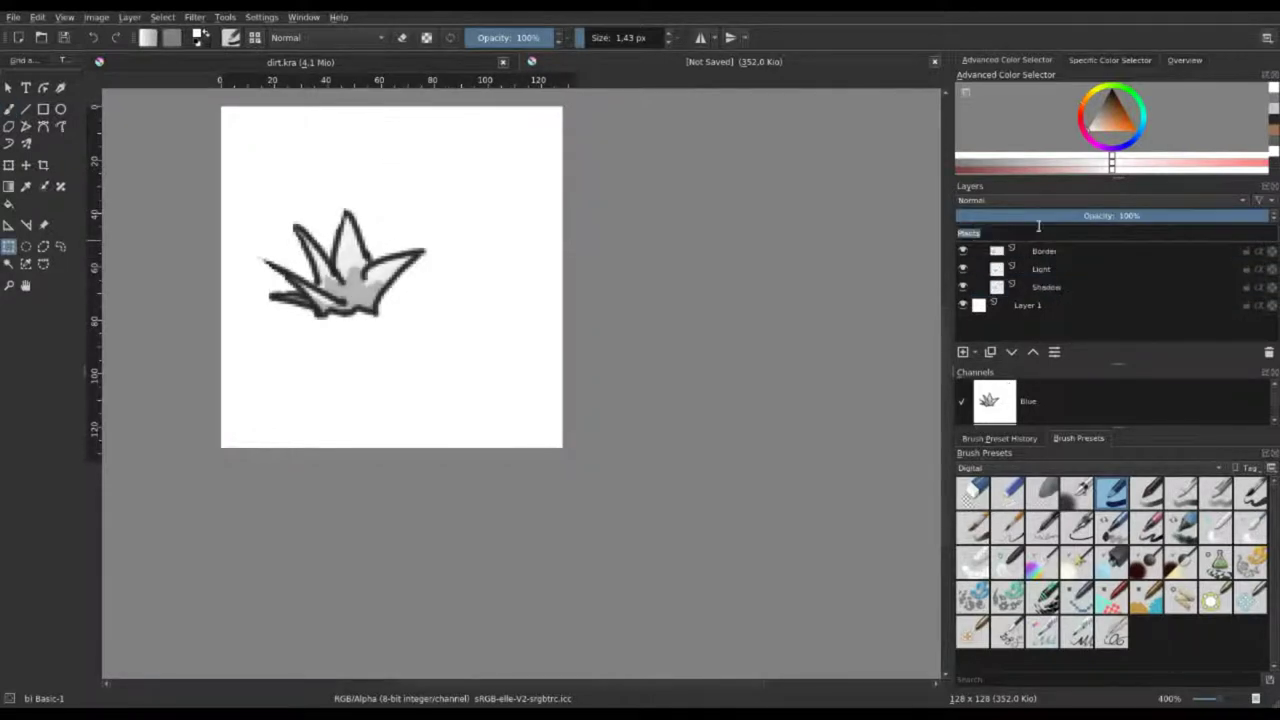
# Copy the grass tuft and place a pasted copy overlapping its right side.
pyautogui.moveTo(334, 237); pyautogui.dragTo(572, 418)
pyautogui.hotkey('ctrl', 'c')
pyautogui.hotkey('ctrl', 'v')
pyautogui.hotkey('ctrl', 't')
pyautogui.moveTo(600, 320)
pyautogui.mouseDown()
pyautogui.moveTo(569, 368)
pyautogui.moveTo(649, 378)
pyautogui.mouseUp()
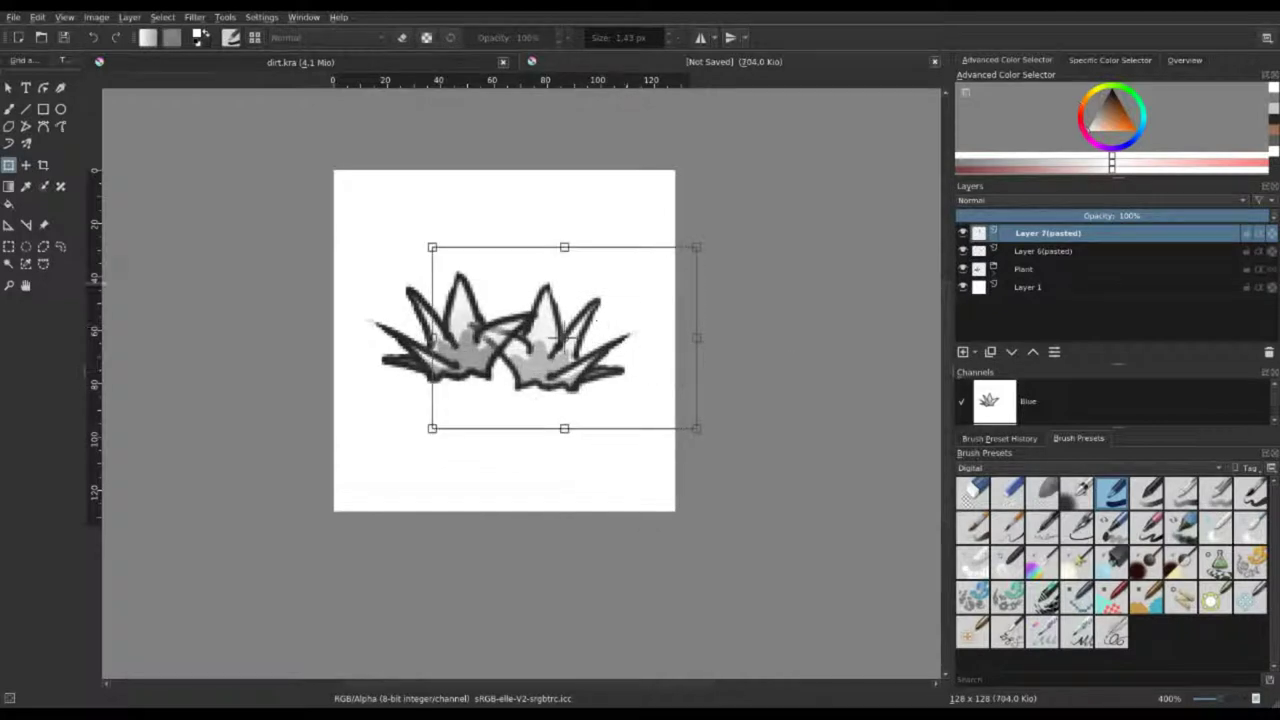
pyautogui.press('Return')
# Paste more tuft copies and move them to the sprite's top-right.
pyautogui.hotkey('ctrl', 'c')
pyautogui.hotkey('ctrl', 'v')
pyautogui.hotkey('ctrl', 'r')
pyautogui.press('t')
pyautogui.moveTo(478, 335); pyautogui.dragTo(616, 236)
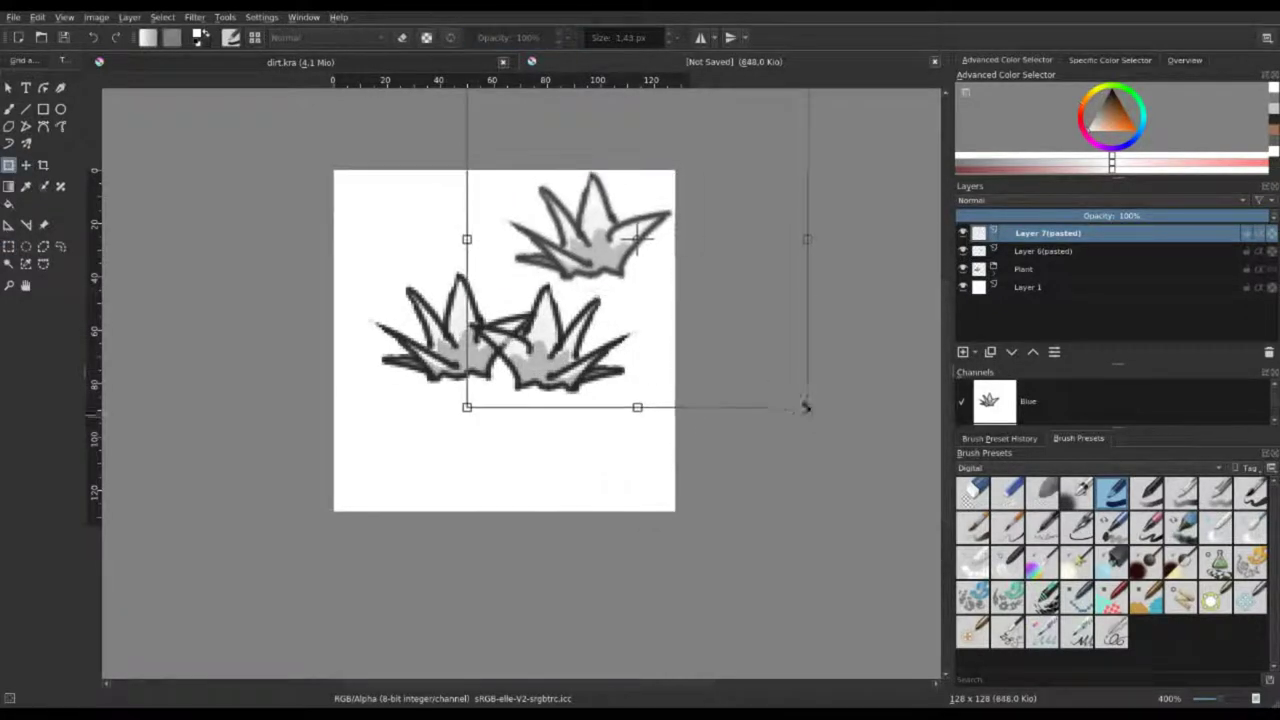
pyautogui.hotkey('ctrl', 'v')
pyautogui.moveTo(380, 380); pyautogui.dragTo(565, 142)
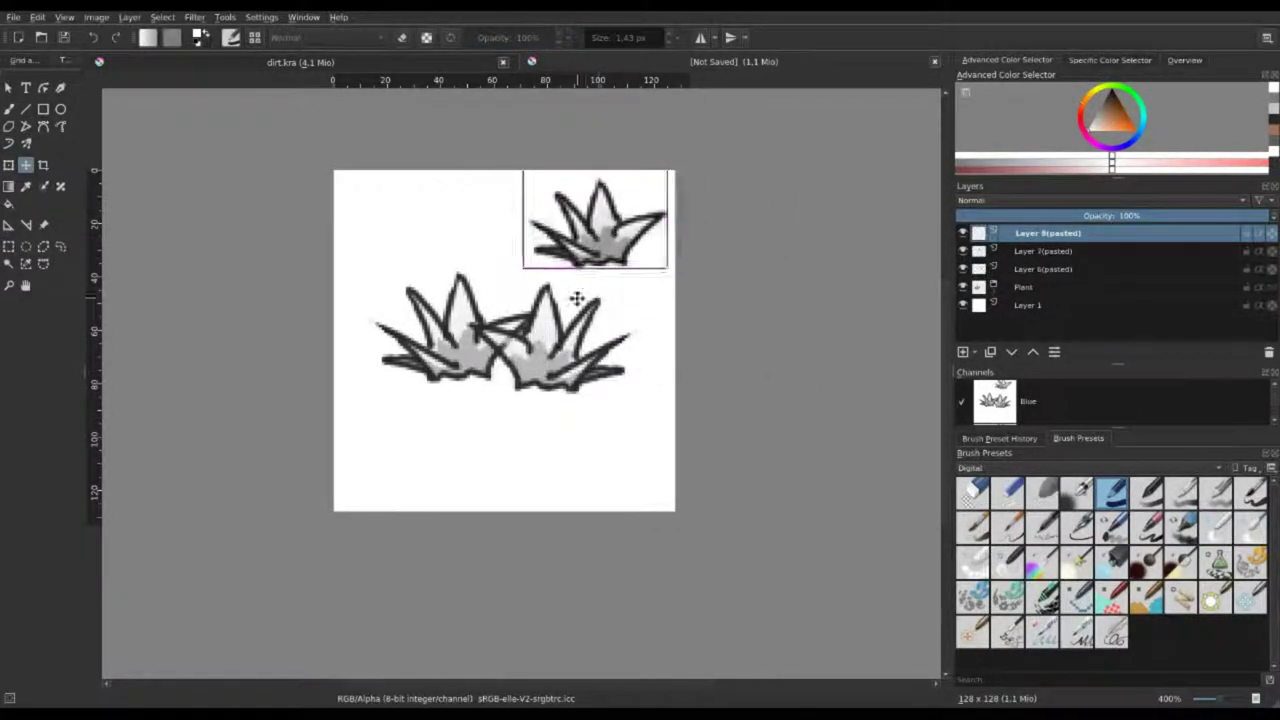
# Leave the original tuft in place and add a sheared copy at lower-left.
pyautogui.click(1025, 287)
pyautogui.hotkey('ctrl', 't')
pyautogui.moveTo(447, 346)
pyautogui.mouseDown()
pyautogui.moveTo(420, 520)
pyautogui.moveTo(543, 495)
pyautogui.mouseUp()
pyautogui.press('Escape')
pyautogui.hotkey('ctrl', 'v')
pyautogui.hotkey('ctrl', 't')
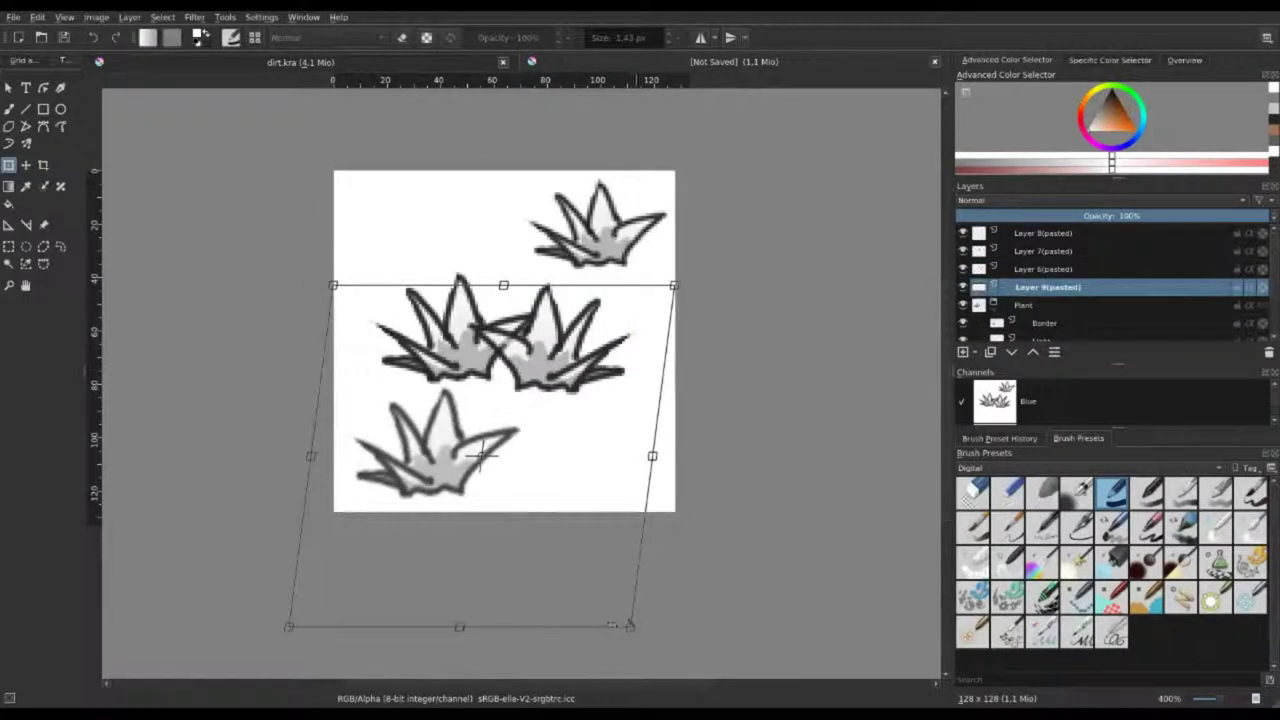
pyautogui.press('Return')
# Group the pasted tuft copies into a Dups group.
pyautogui.keyDown('ctrl'); pyautogui.scroll(-2, 731, 406); pyautogui.keyUp('ctrl')
pyautogui.hotkey('ctrl', 'r')
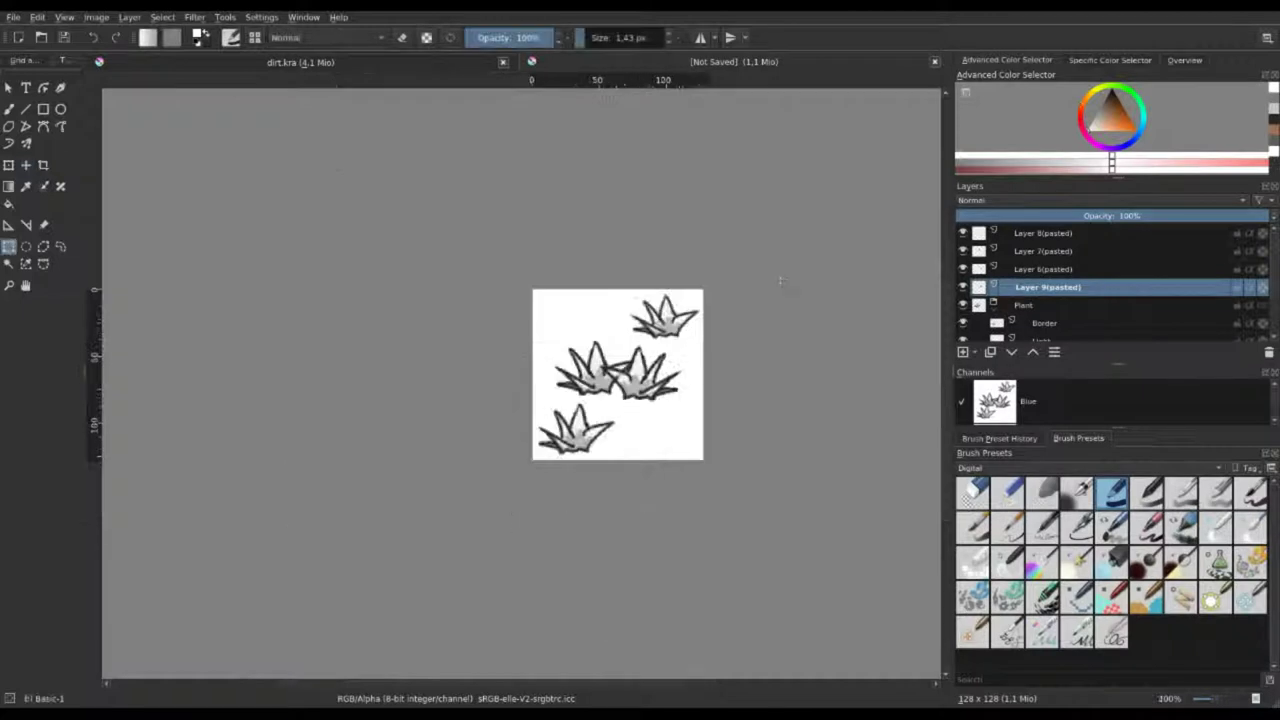
pyautogui.hotkey('ctrl', 'g')
# Flood-fill the background layer with magenta.
pyautogui.keyDown('ctrl'); pyautogui.scroll(3, 558, 465); pyautogui.keyUp('ctrl')
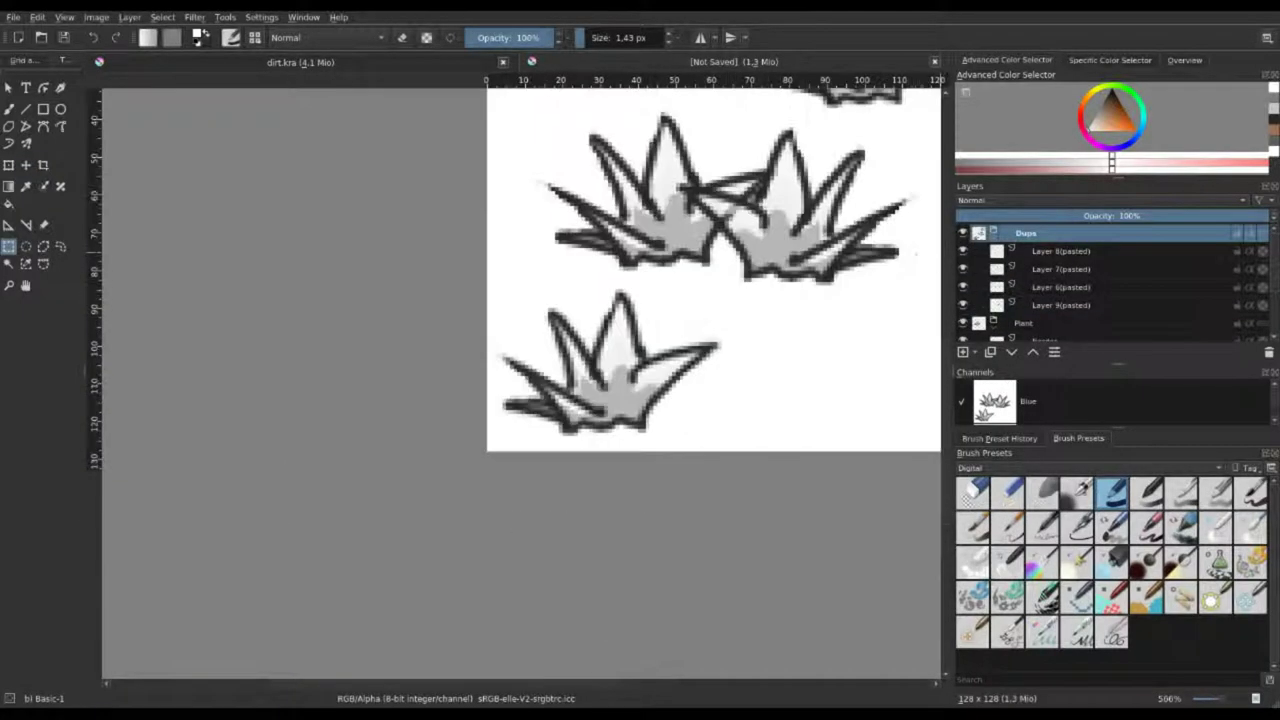
pyautogui.press('f')
pyautogui.click(751, 329)
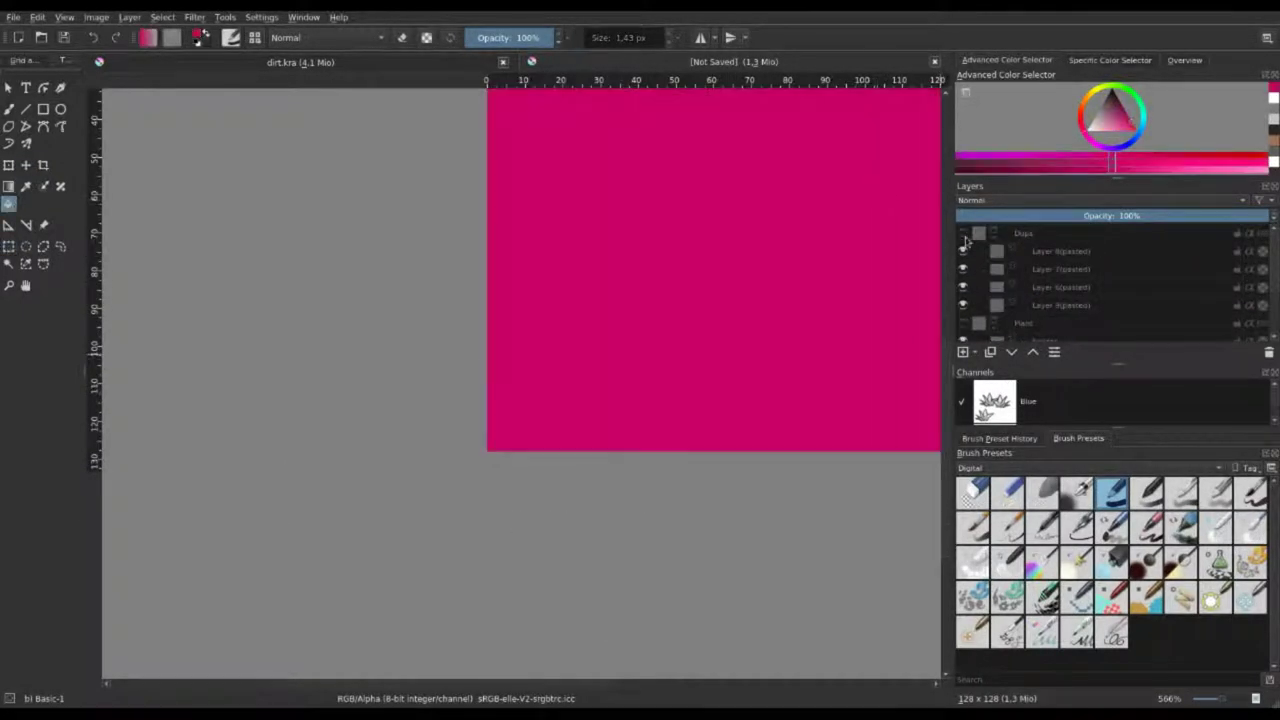
pyautogui.press('-')
# Select the Shadow layer and undo back to the single original tuft.
pyautogui.click(963, 305)
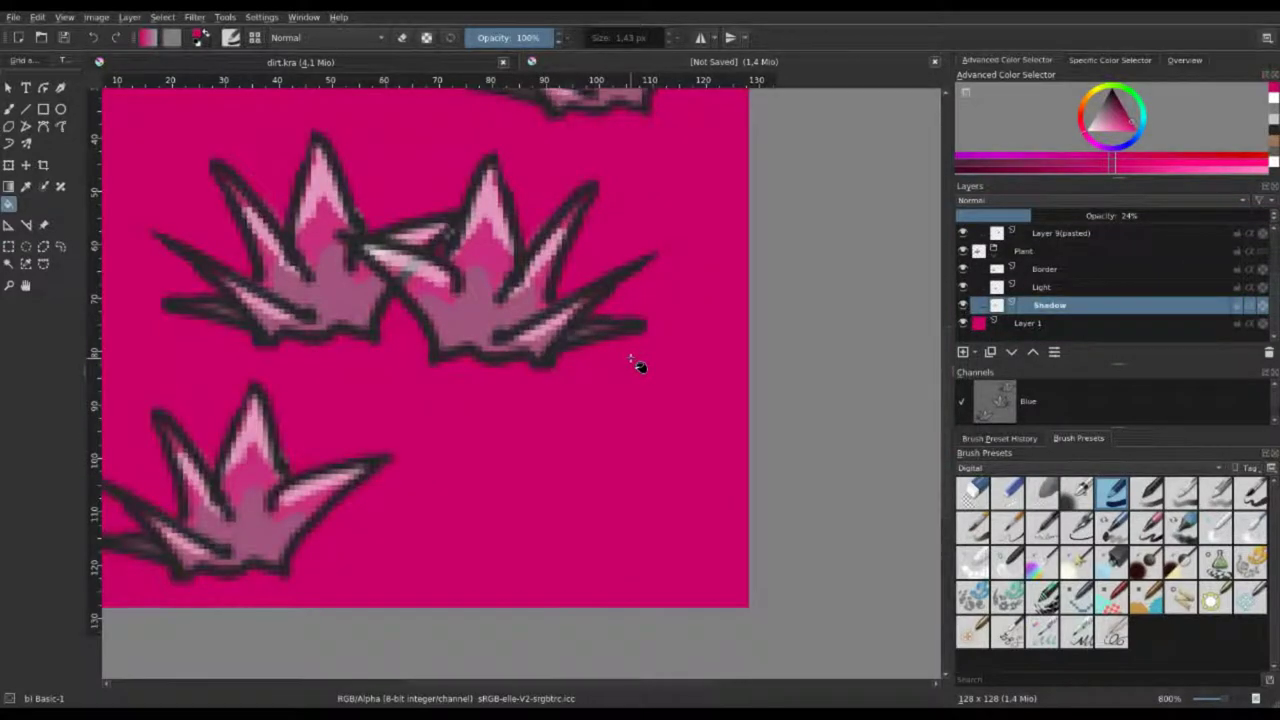
pyautogui.hotkey('ctrl', 'z')
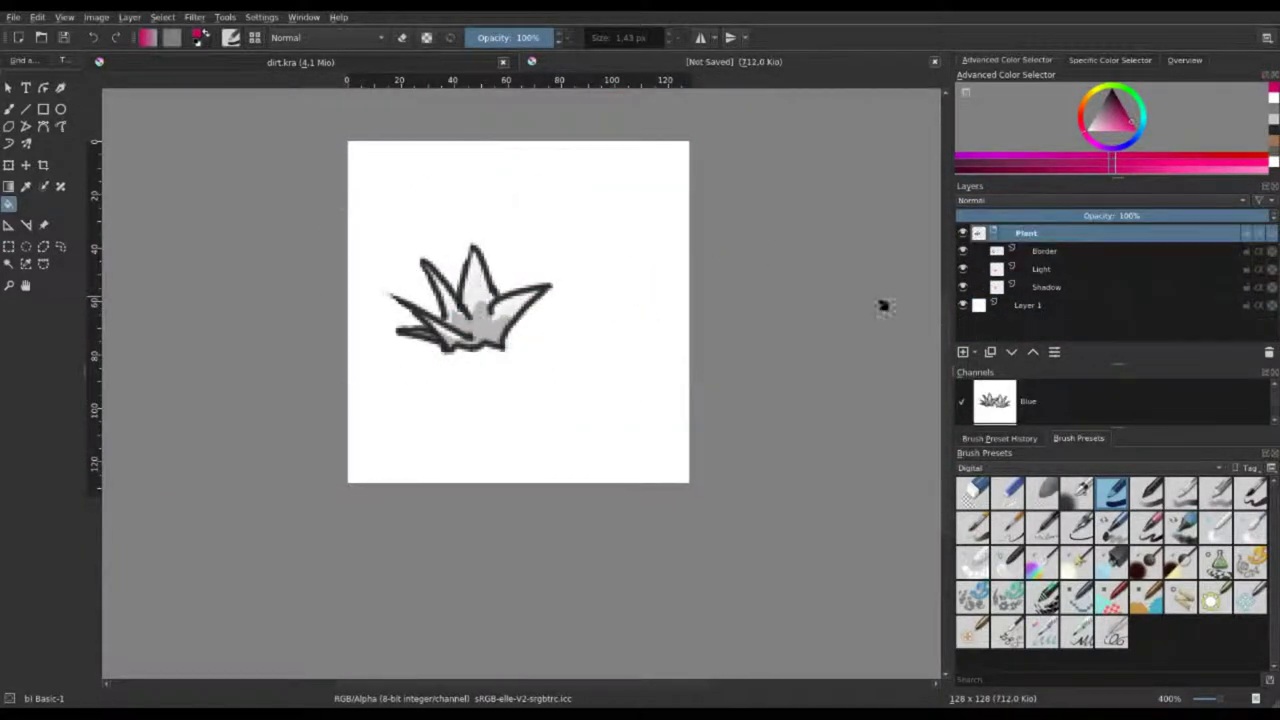
pyautogui.hotkey('ctrl', 'z')
pyautogui.hotkey('ctrl', 'z')
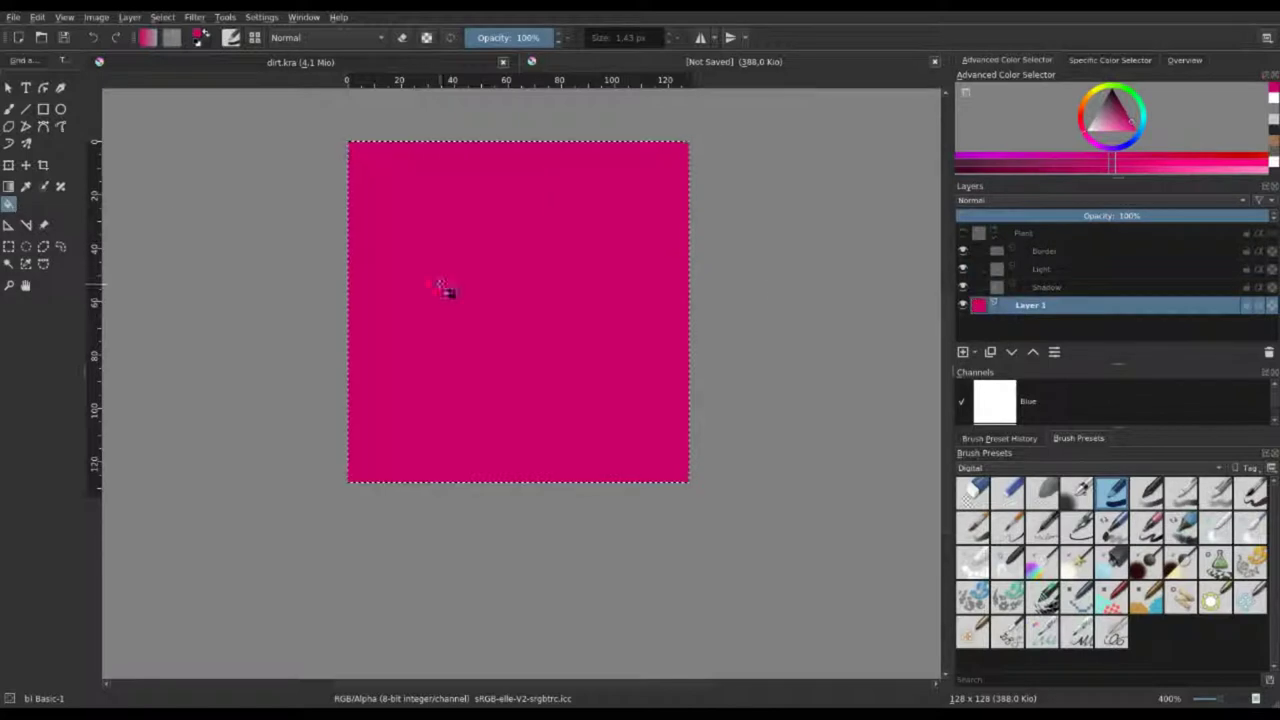
pyautogui.hotkey('ctrl', 'z')
pyautogui.hotkey('ctrl', 'z')
pyautogui.hotkey('ctrl', 'z')
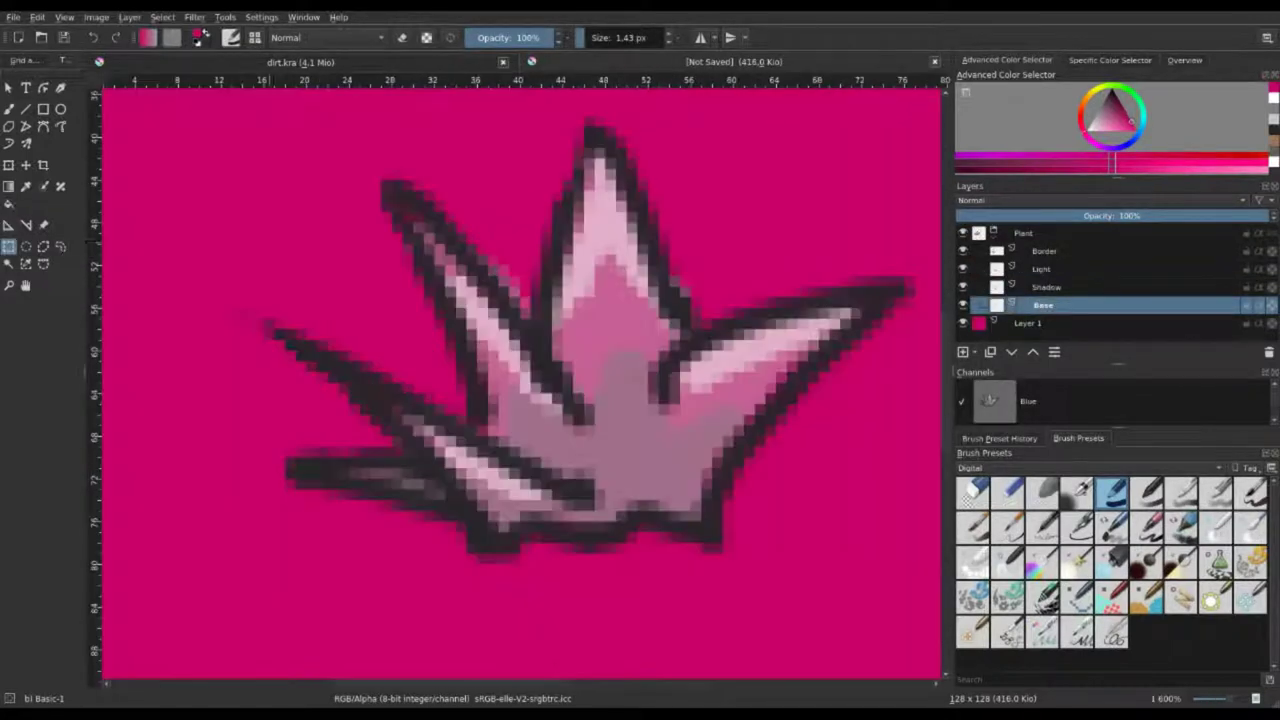
# Brush grey into the tuft's body and drag a copy to overlap its right side.
pyautogui.press('b')
pyautogui.moveTo(495, 272)
pyautogui.mouseDown()
pyautogui.moveTo(600, 300)
pyautogui.moveTo(640, 420)
pyautogui.moveTo(800, 330)
pyautogui.moveTo(680, 448)
pyautogui.moveTo(470, 490)
pyautogui.moveTo(410, 215)
pyautogui.moveTo(520, 420)
pyautogui.moveTo(636, 455)
pyautogui.mouseUp()
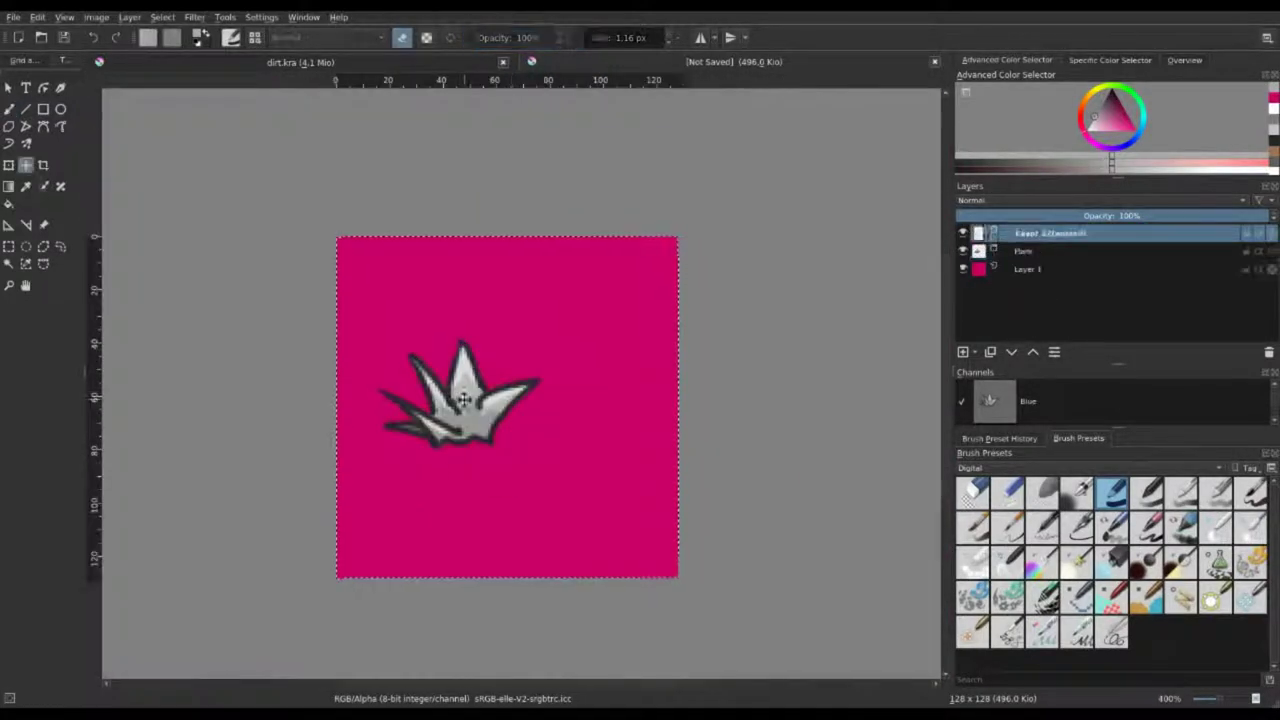
pyautogui.moveTo(464, 399); pyautogui.dragTo(588, 406)
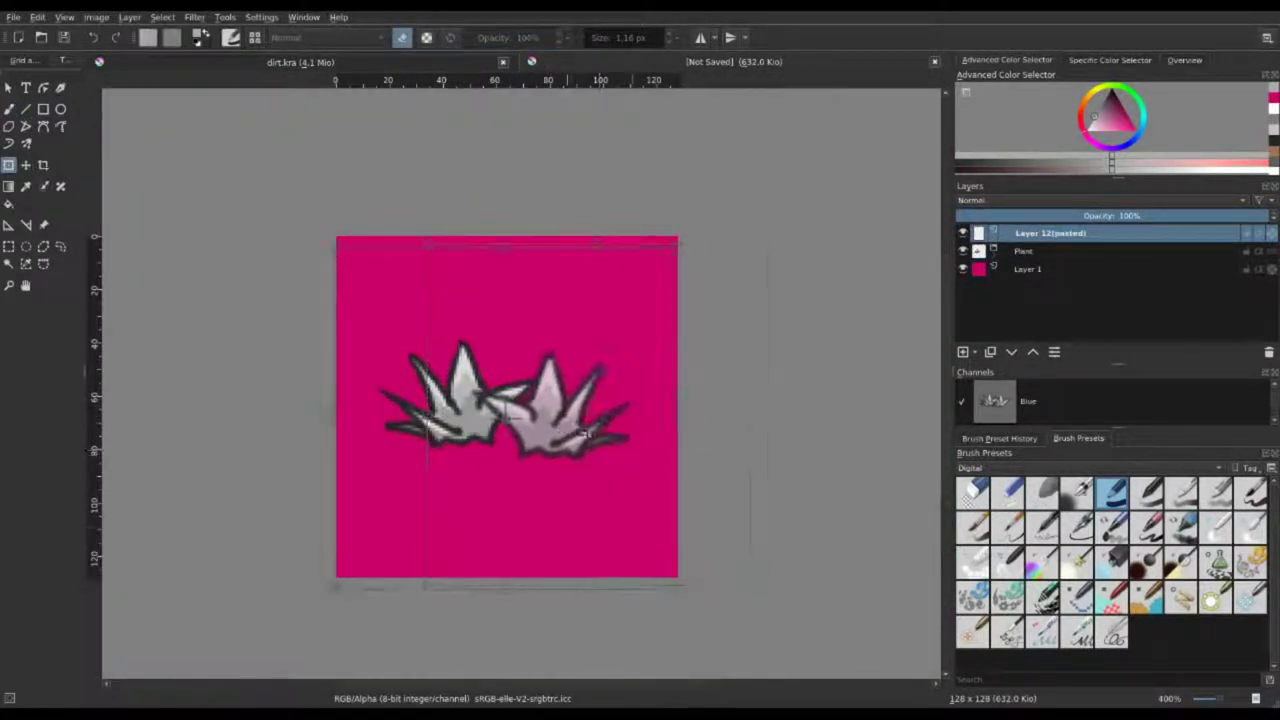
# Paste a shrunken, rotated tuft copy at the top-right.
pyautogui.click(1025, 251)
pyautogui.hotkey('ctrl', 'r')
pyautogui.moveTo(290, 281); pyautogui.dragTo(571, 500)
pyautogui.hotkey('ctrl', 'c')
pyautogui.hotkey('ctrl', 'v')
pyautogui.hotkey('ctrl', 't')
pyautogui.moveTo(668, 352)
pyautogui.mouseDown()
pyautogui.moveTo(565, 336)
pyautogui.moveTo(677, 294)
pyautogui.mouseUp()
pyautogui.press('Return')
# Paste another tuft copy at the bottom-left, nudged slightly left.
pyautogui.moveTo(343, 314); pyautogui.dragTo(549, 486)
pyautogui.hotkey('ctrl', 'c')
pyautogui.hotkey('ctrl', 'v')
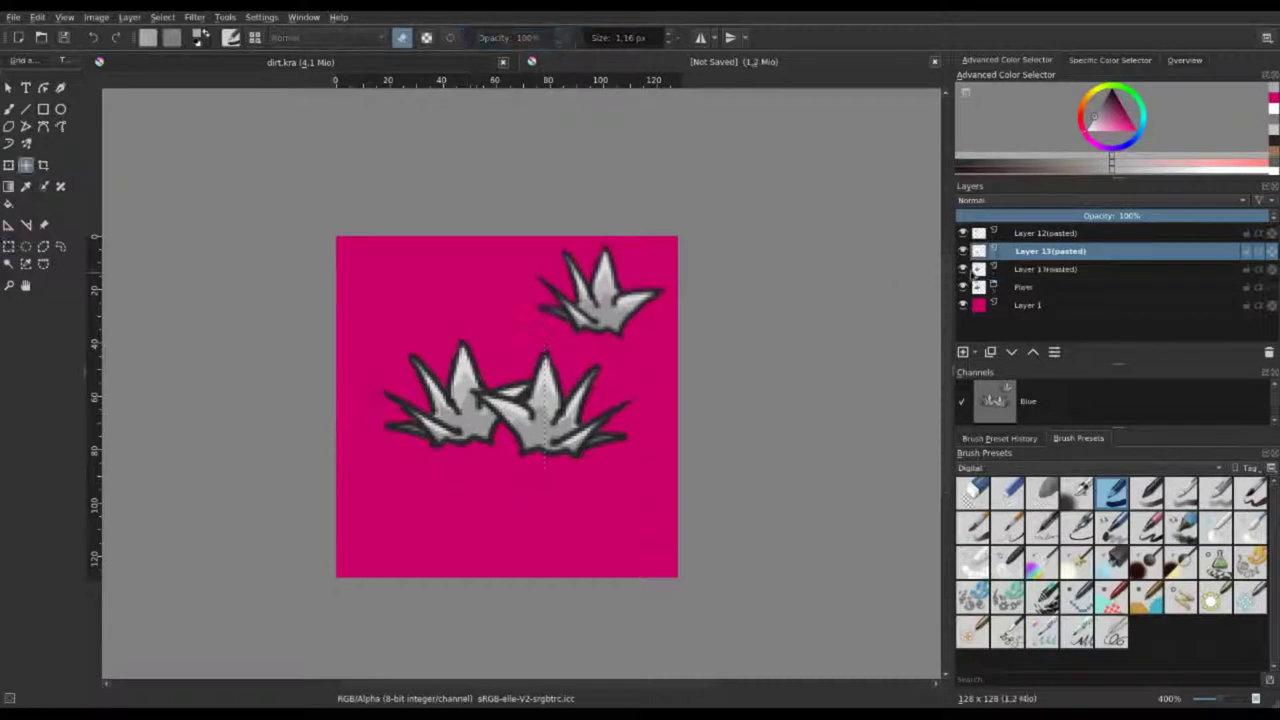
pyautogui.click(1023, 287)
pyautogui.hotkey('ctrl', 'v')
pyautogui.moveTo(453, 527); pyautogui.dragTo(445, 529)
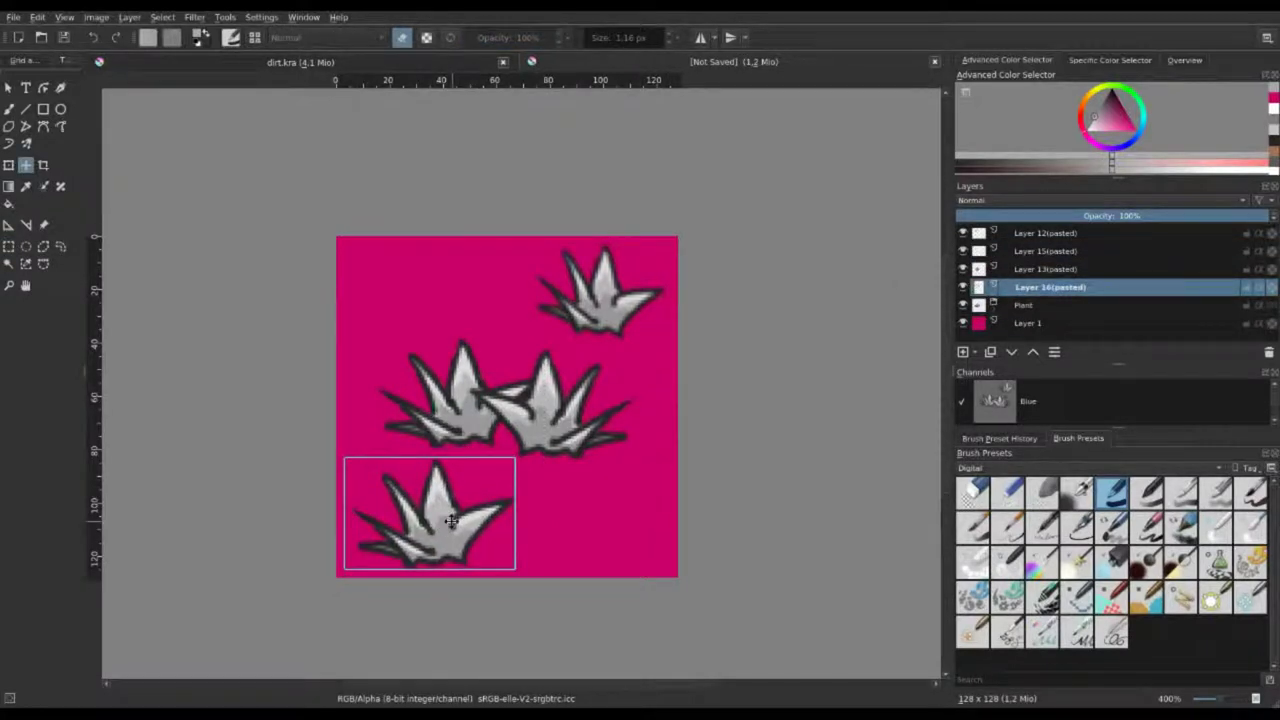
pyautogui.hotkey('ctrl', 't')
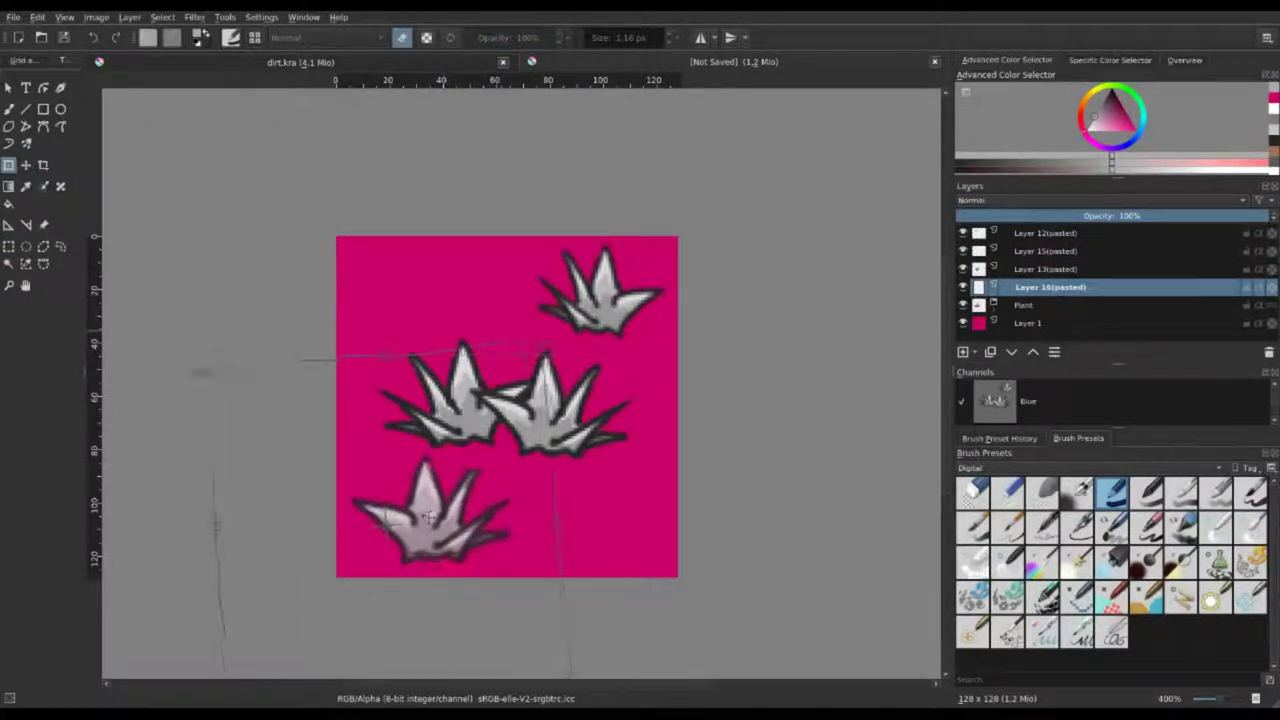
pyautogui.press('Return')
# Nudge the middle tuft up slightly and drag the copy layers into one Copies group.
pyautogui.press('t')
pyautogui.press('pagedown')
pyautogui.moveTo(518, 345); pyautogui.dragTo(516, 337)
pyautogui.keyDown('shift'); pyautogui.click(1042, 233); pyautogui.keyUp('shift')
pyautogui.moveTo(1042, 233); pyautogui.dragTo(1042, 240)
# Hide the magenta background and mark the empty gaps in pink on a new layer.
pyautogui.scroll(-2, 929, 329)
pyautogui.click(963, 269)
pyautogui.scroll(2, 811, 323)
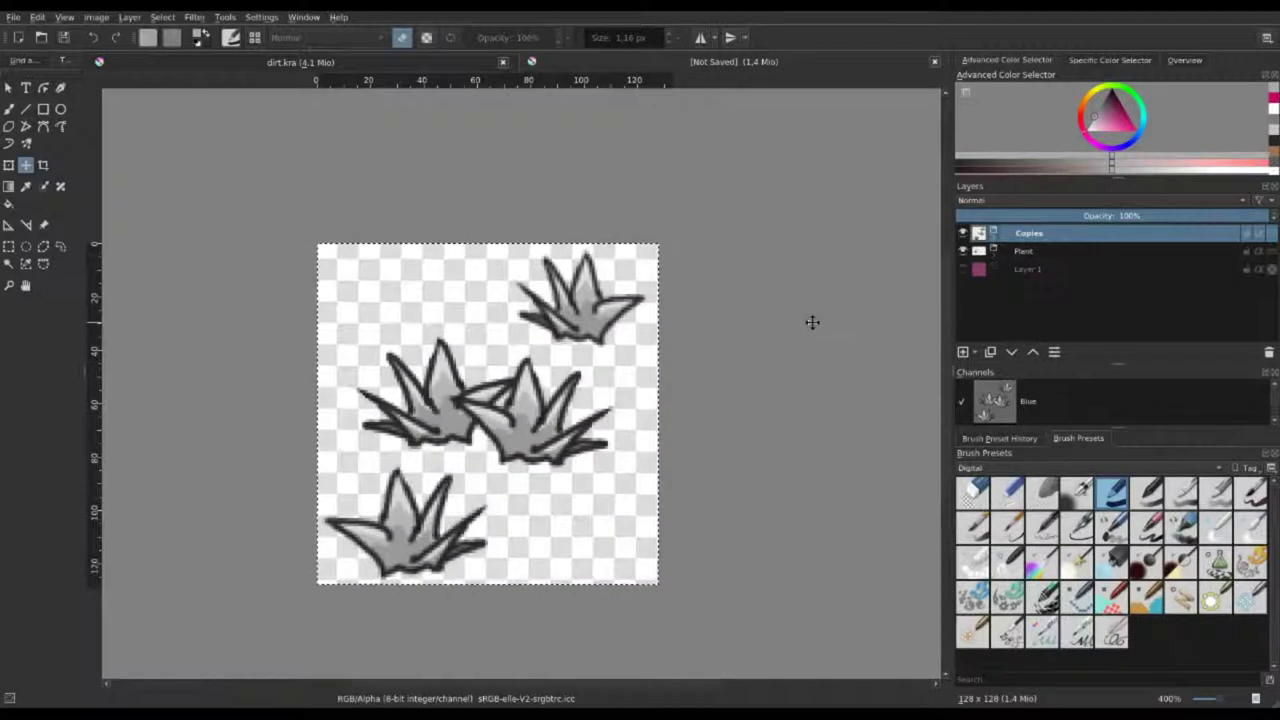
pyautogui.press('Insert')
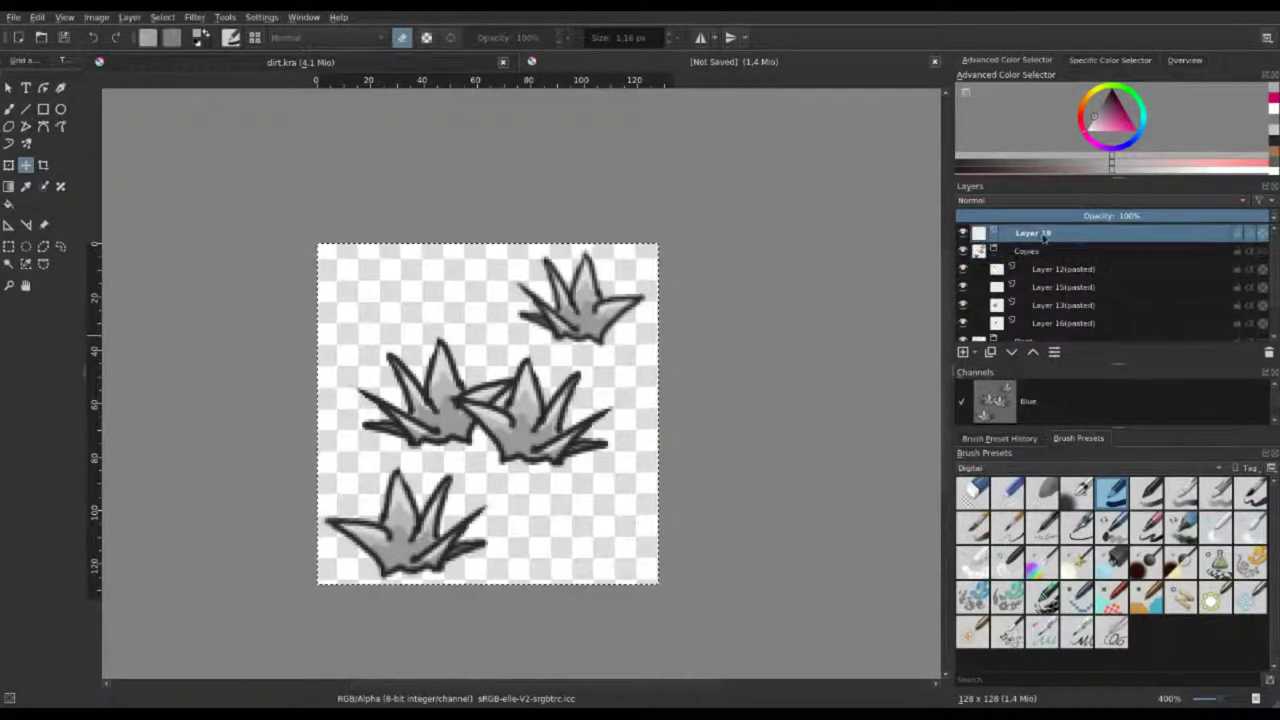
pyautogui.moveTo(347, 265); pyautogui.dragTo(345, 292)
pyautogui.moveTo(372, 278); pyautogui.dragTo(395, 282)
pyautogui.moveTo(420, 252)
pyautogui.mouseDown()
pyautogui.moveTo(428, 290)
pyautogui.moveTo(488, 335)
pyautogui.mouseUp()
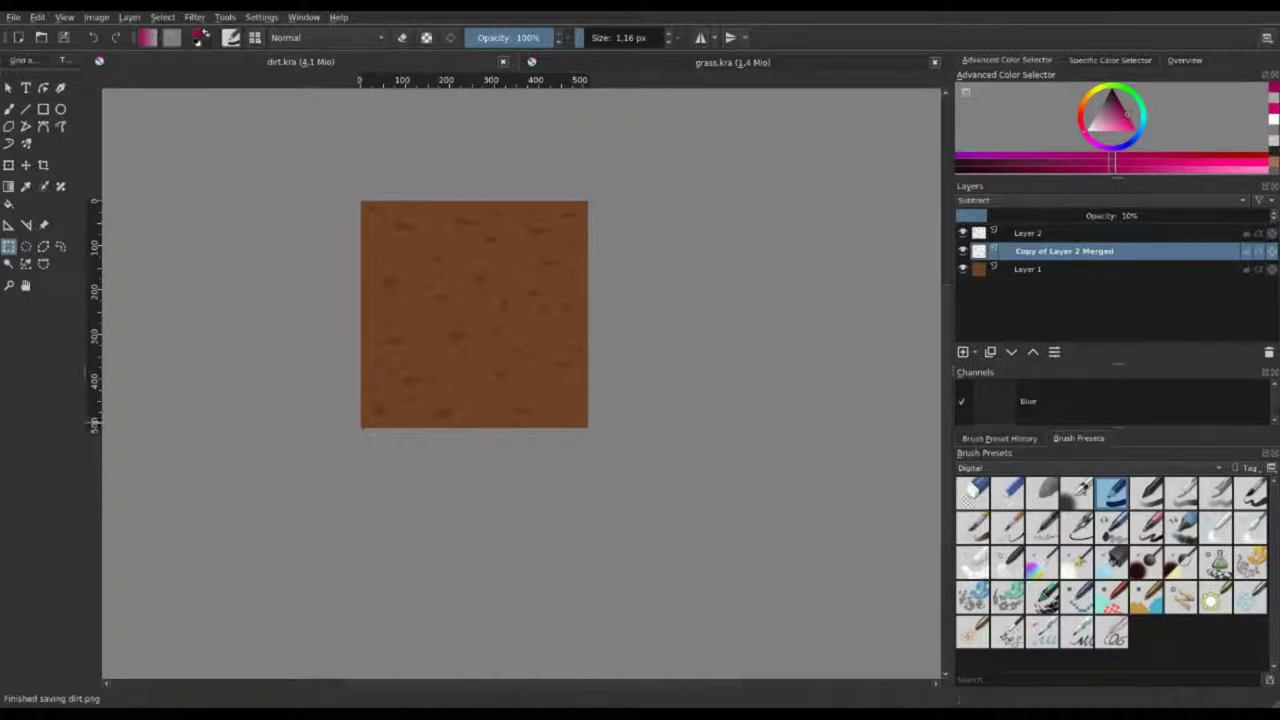
# Inspect the dirt texture at actual size, select the top layer, then zoom to fit.
pyautogui.press('1')
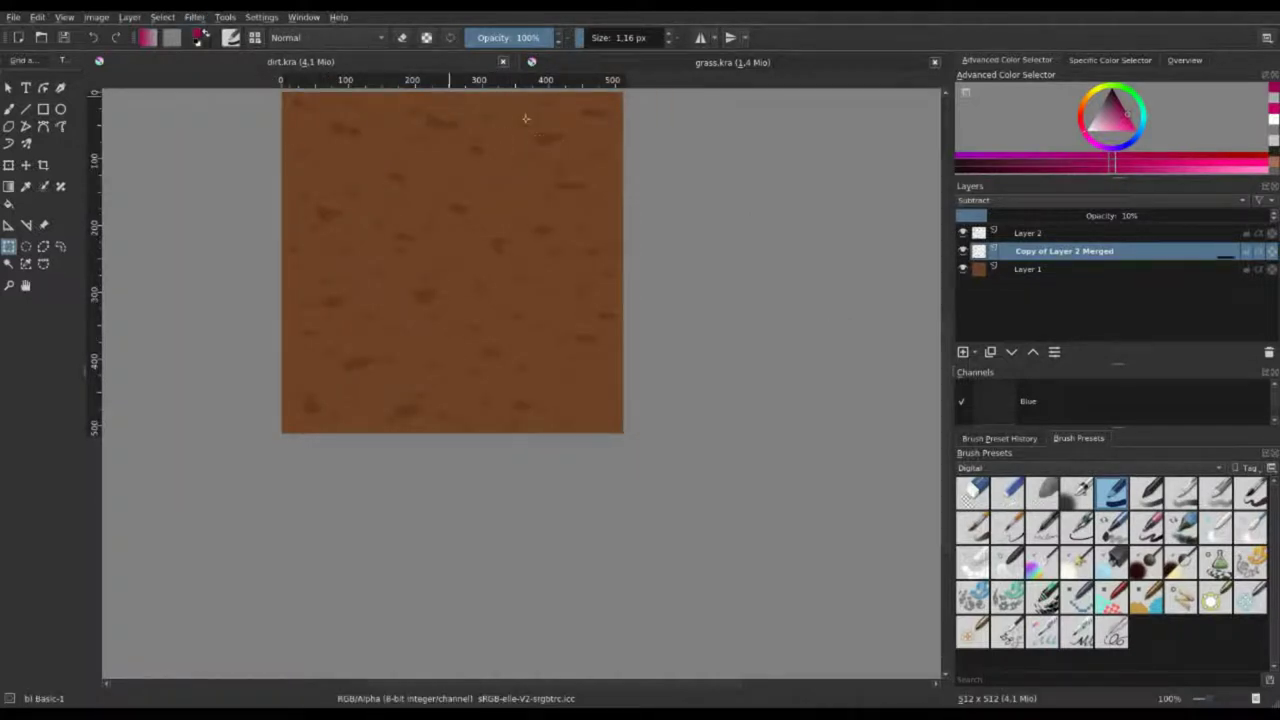
pyautogui.press('pageup')
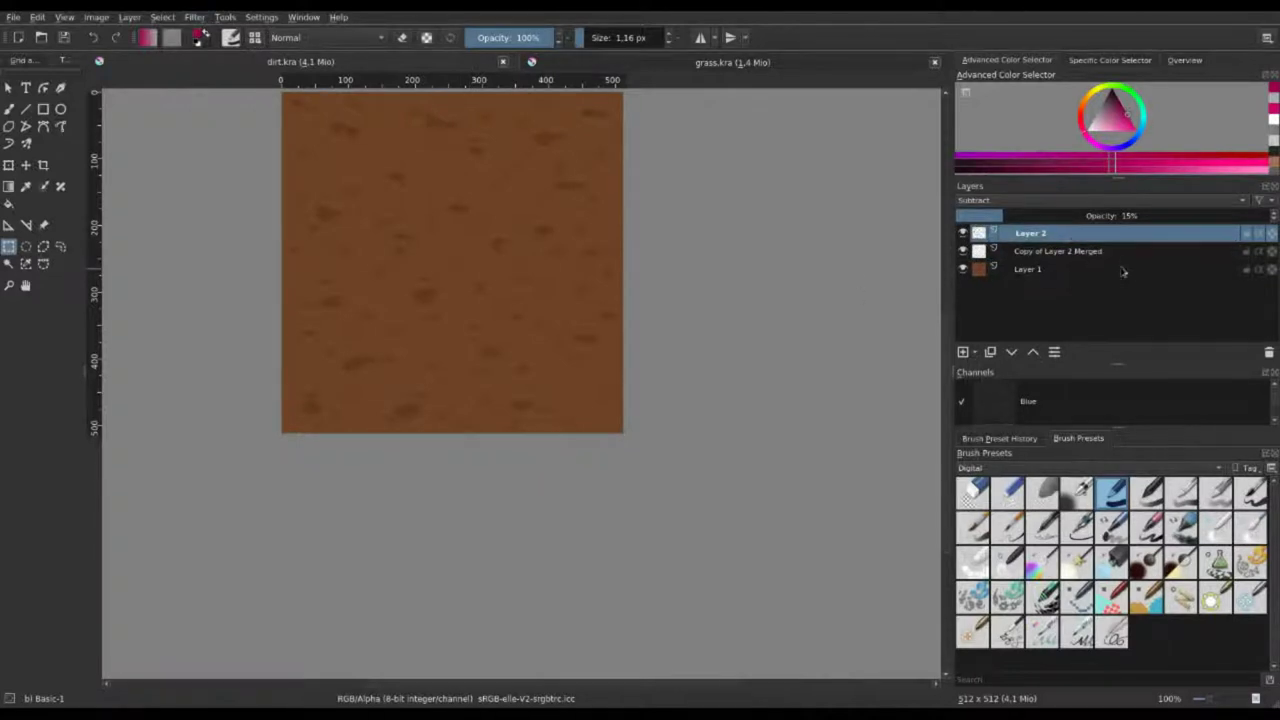
pyautogui.scroll(3, 500, 300)
pyautogui.scroll(-3, 500, 300)
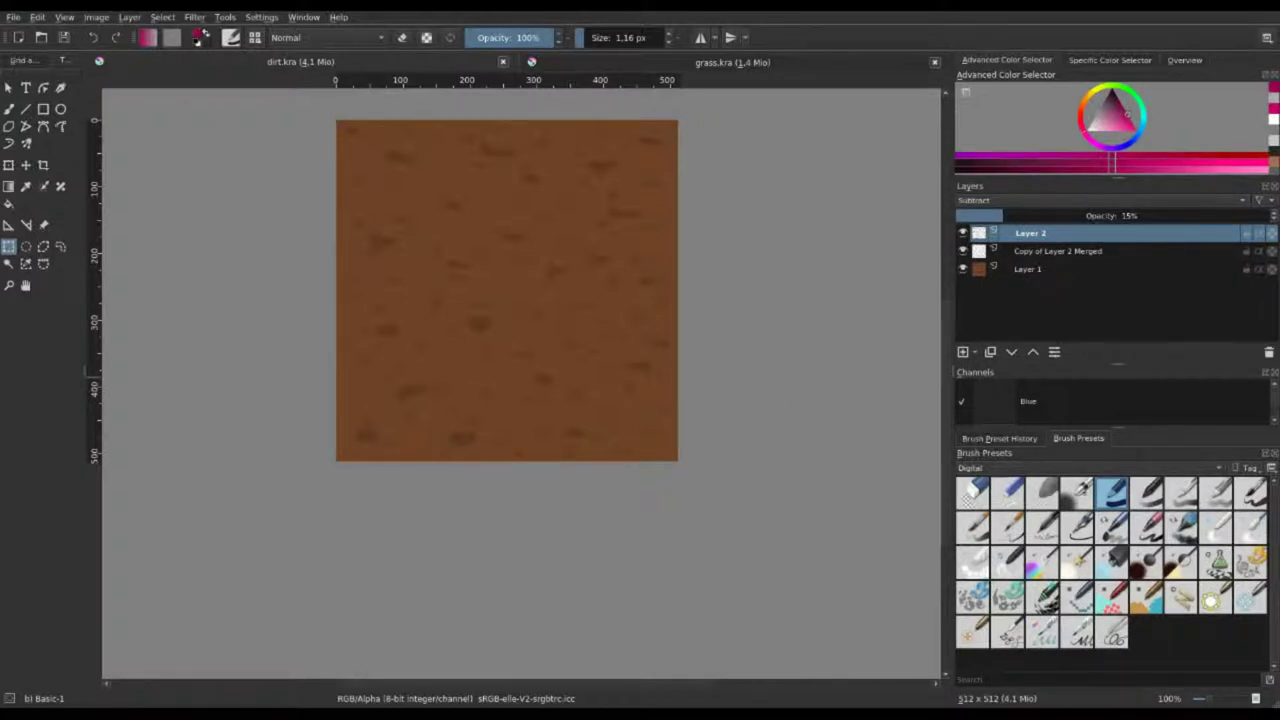
pyautogui.press('-')
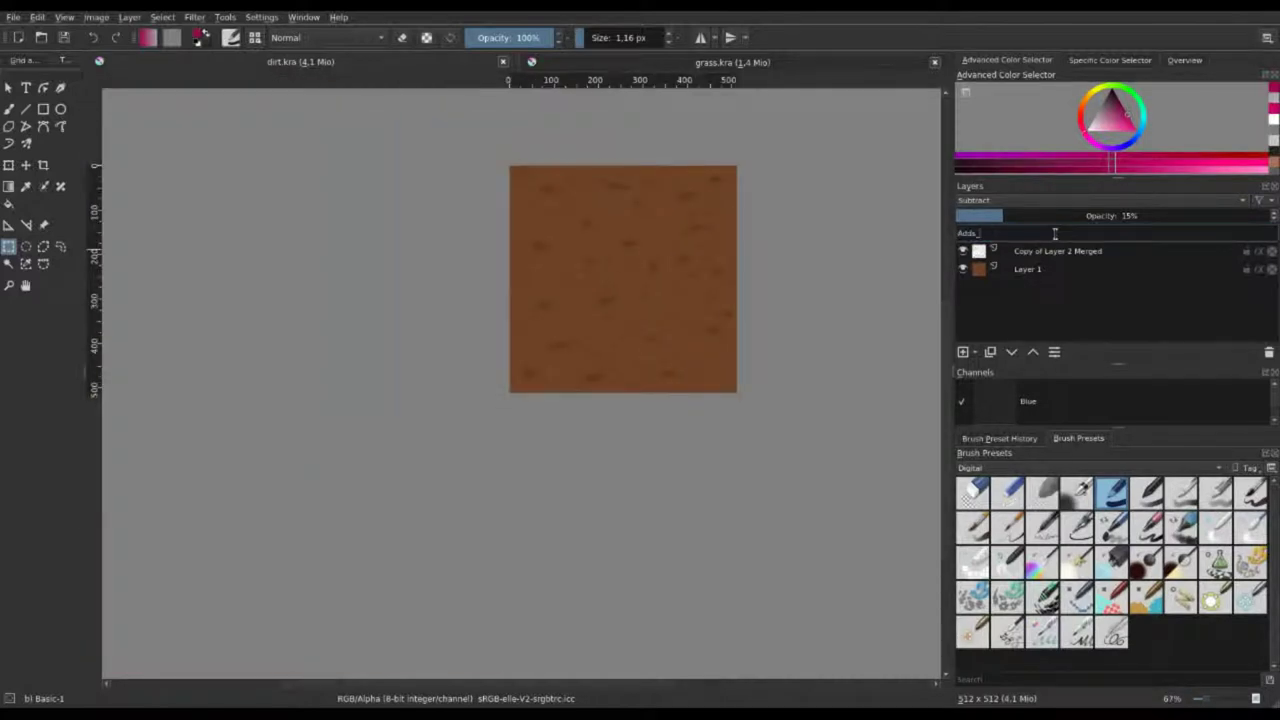
# Rename the top dirt layer, merge the three dirt layers then undo, and add a new layer.
pyautogui.doubleClick(1018, 251)
pyautogui.press('Return')
pyautogui.keyDown('shift'); pyautogui.click(1027, 268); pyautogui.keyUp('shift')
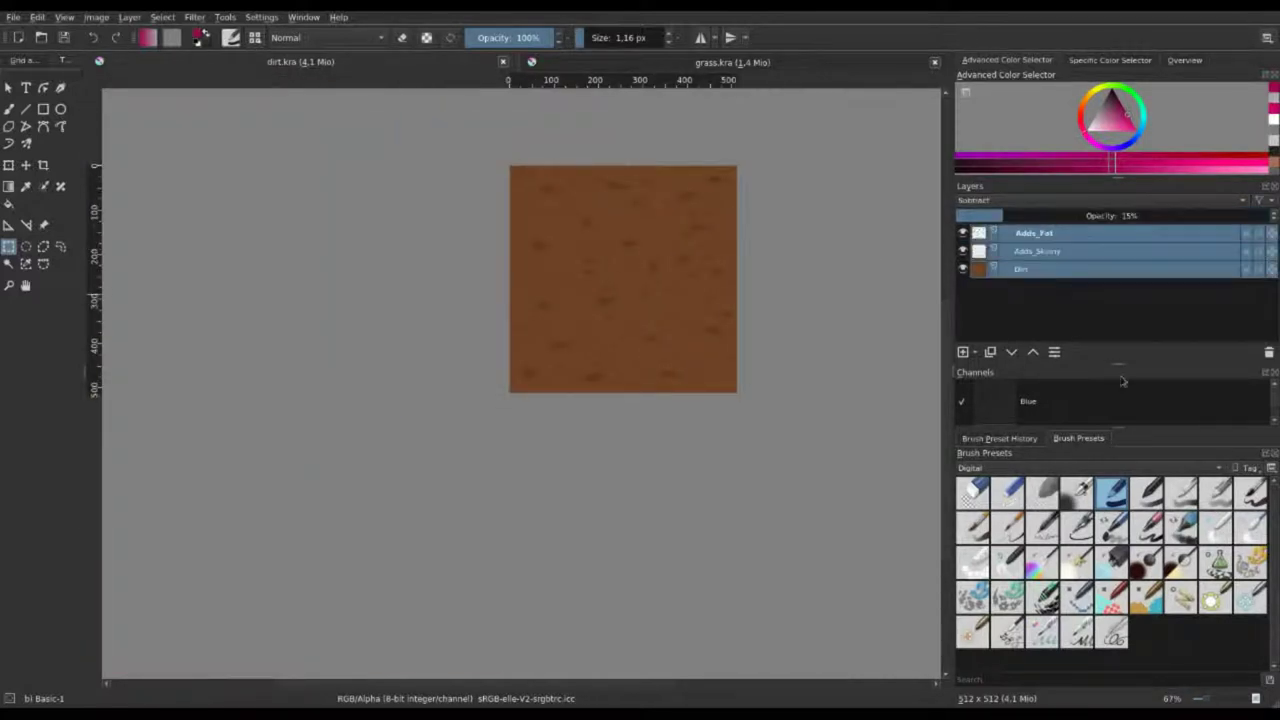
pyautogui.hotkey('ctrl', 'e')
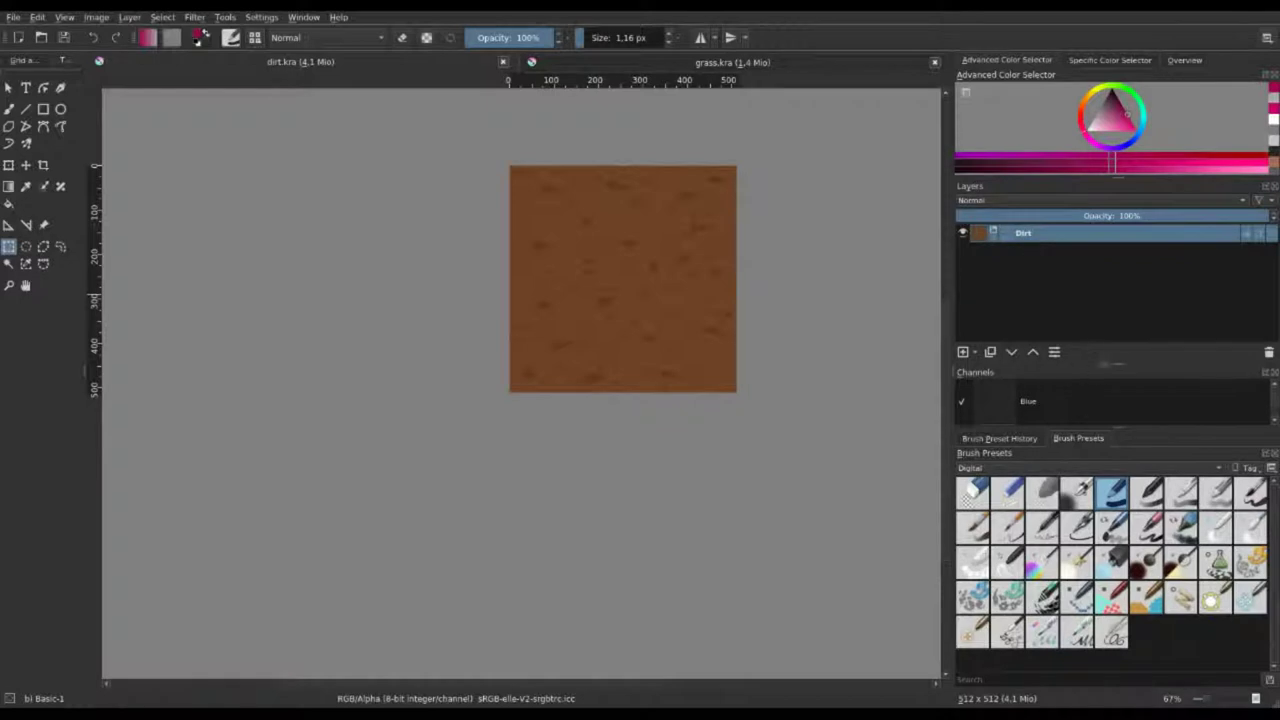
pyautogui.hotkey('ctrl', 'z')
pyautogui.press('Insert')
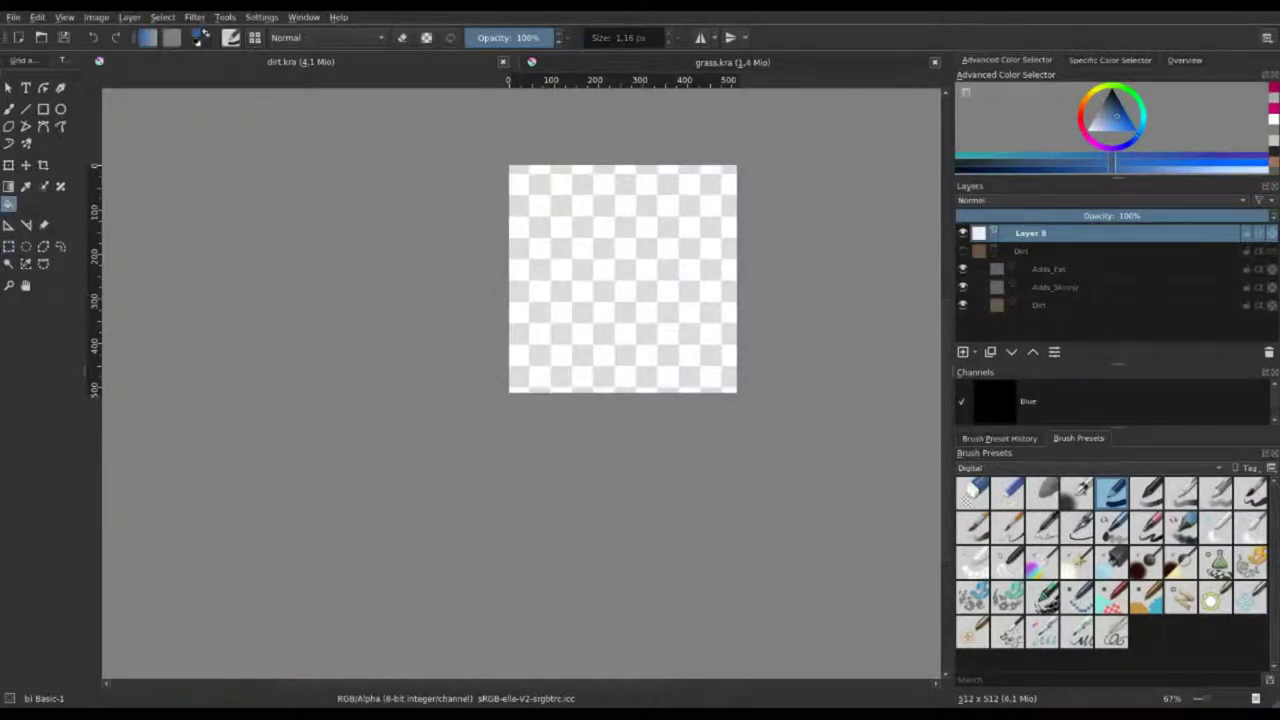
# Fill the new layers blue, group them as Water, and paint dark 60 px Shapes Square strokes.
pyautogui.hotkey('shift', 'BackSpace')
pyautogui.hotkey('ctrl', 'g')
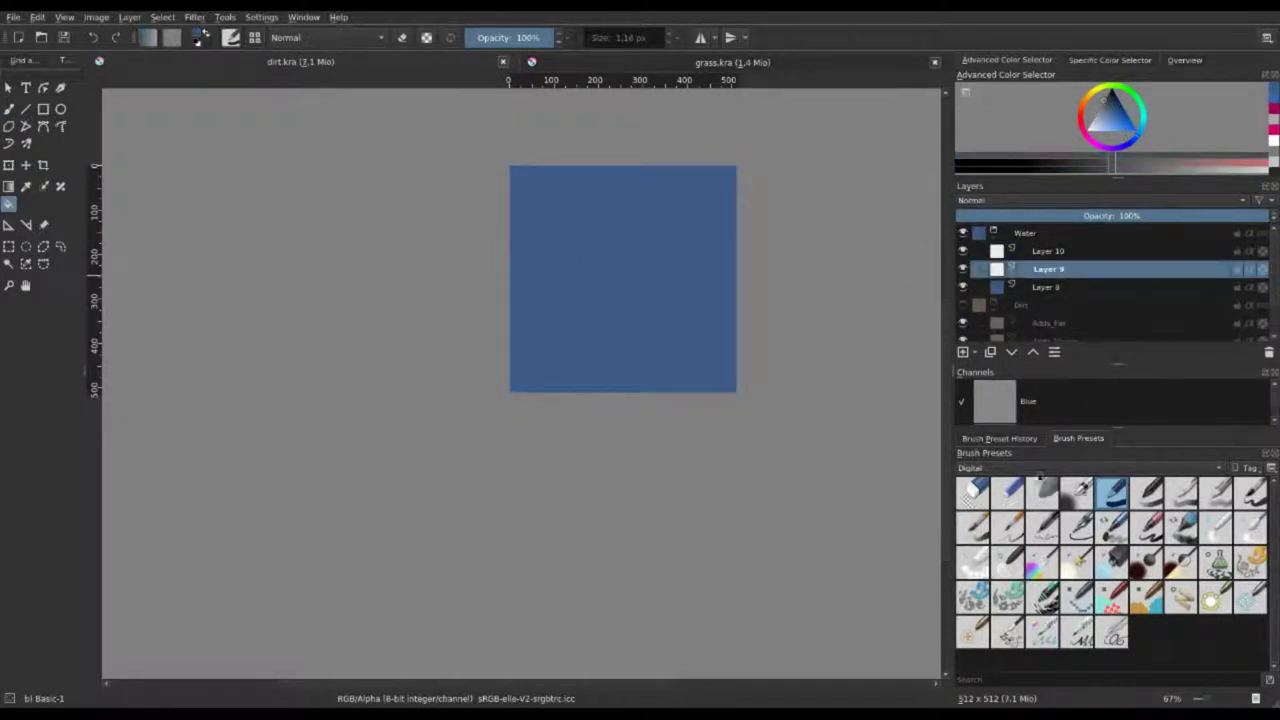
pyautogui.press('b')
pyautogui.click(1043, 597)
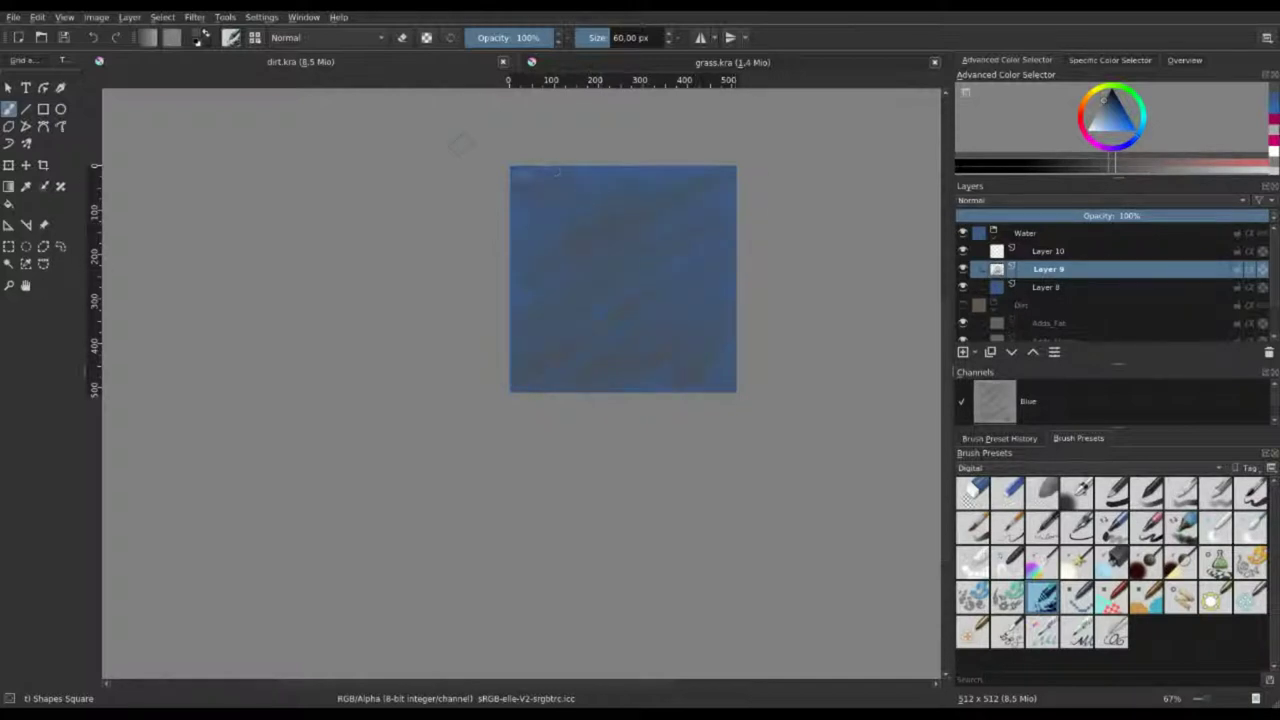
pyautogui.moveTo(509, 178); pyautogui.dragTo(575, 260)
# Show the grid, paste the painted piece into the upper-right quadrant, and merge it into Layer 9.
pyautogui.hotkey('ctrl', 'shift', "'")
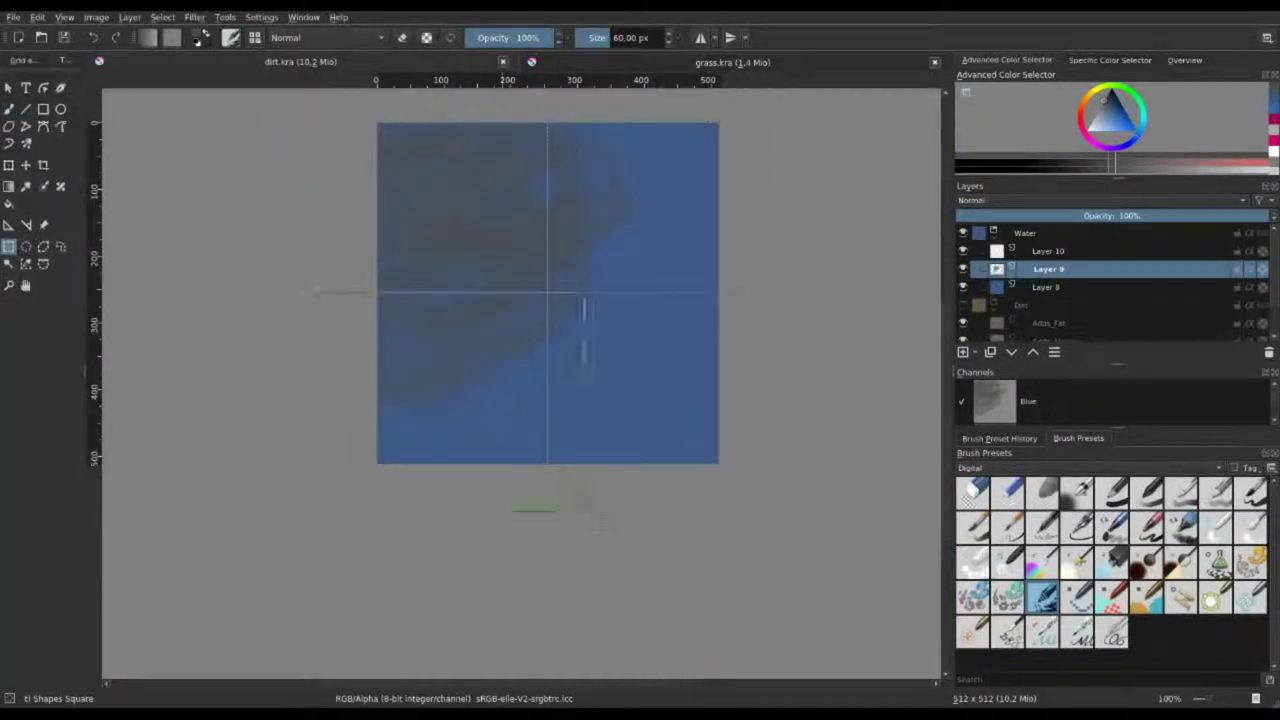
pyautogui.hotkey('ctrl', 'v')
pyautogui.press('t')
pyautogui.moveTo(650, 243); pyautogui.dragTo(640, 243)
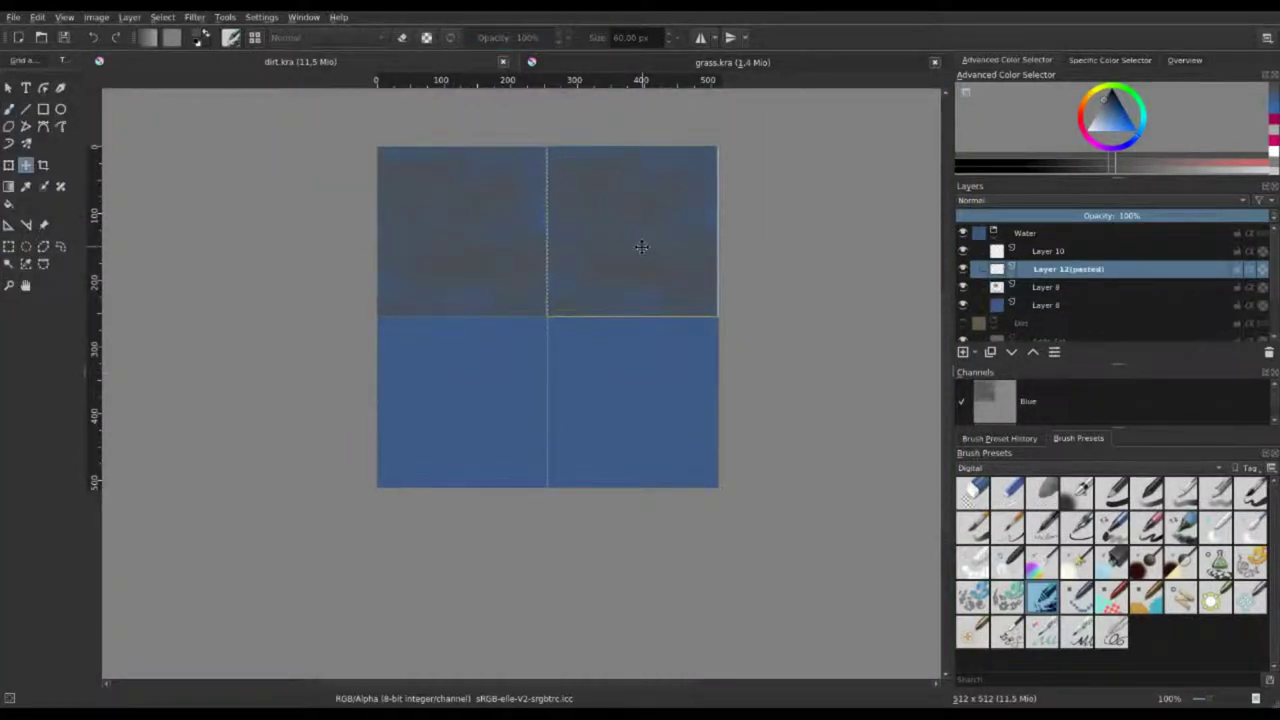
pyautogui.scroll(3, 692, 220)
pyautogui.hotkey('ctrl', 't')
pyautogui.rightClick(623, 286)
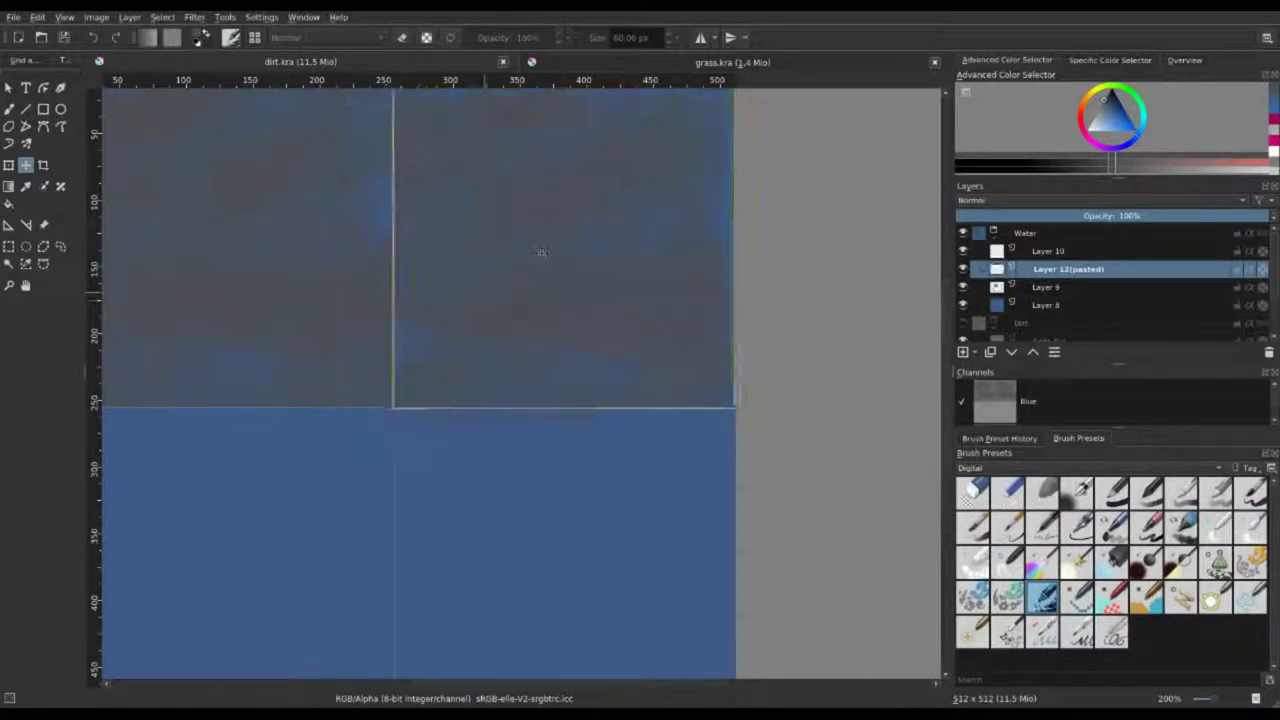
pyautogui.scroll(-1, 530, 253)
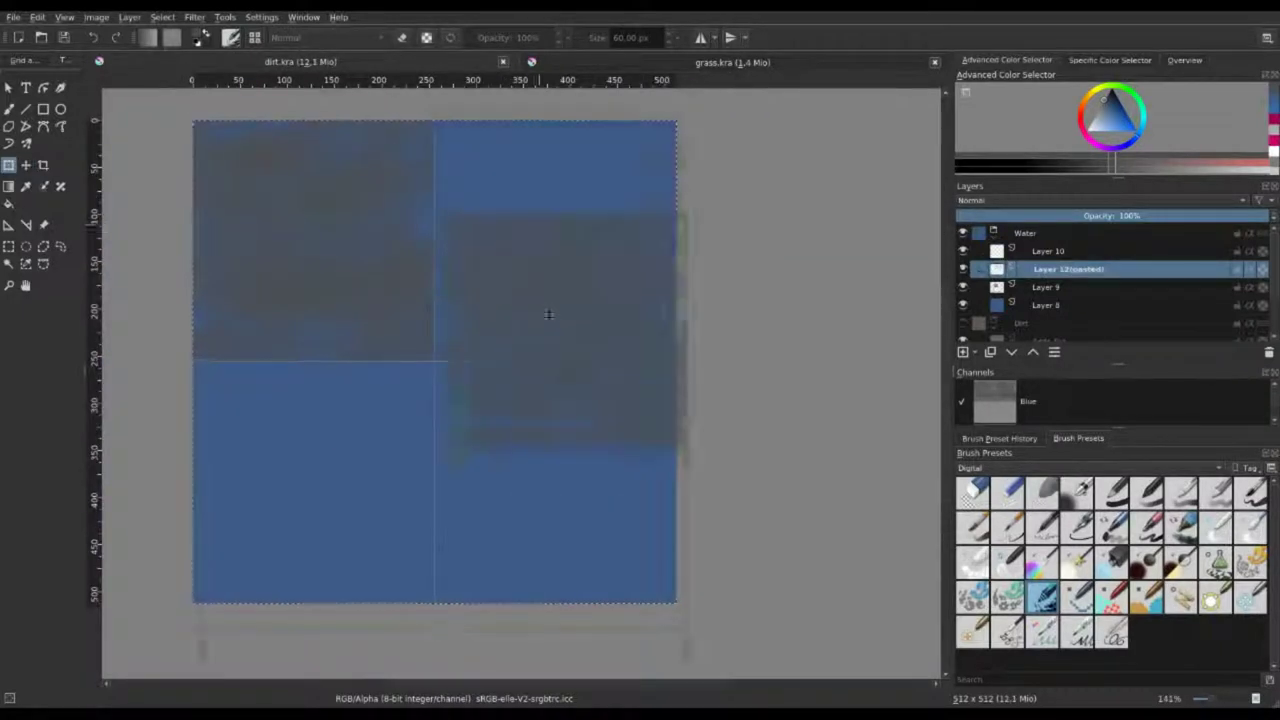
pyautogui.press('Return')
pyautogui.hotkey('ctrl', 'r')
pyautogui.scroll(2, 559, 304)
pyautogui.scroll(-2, 558, 305)
pyautogui.hotkey('ctrl', 'e')
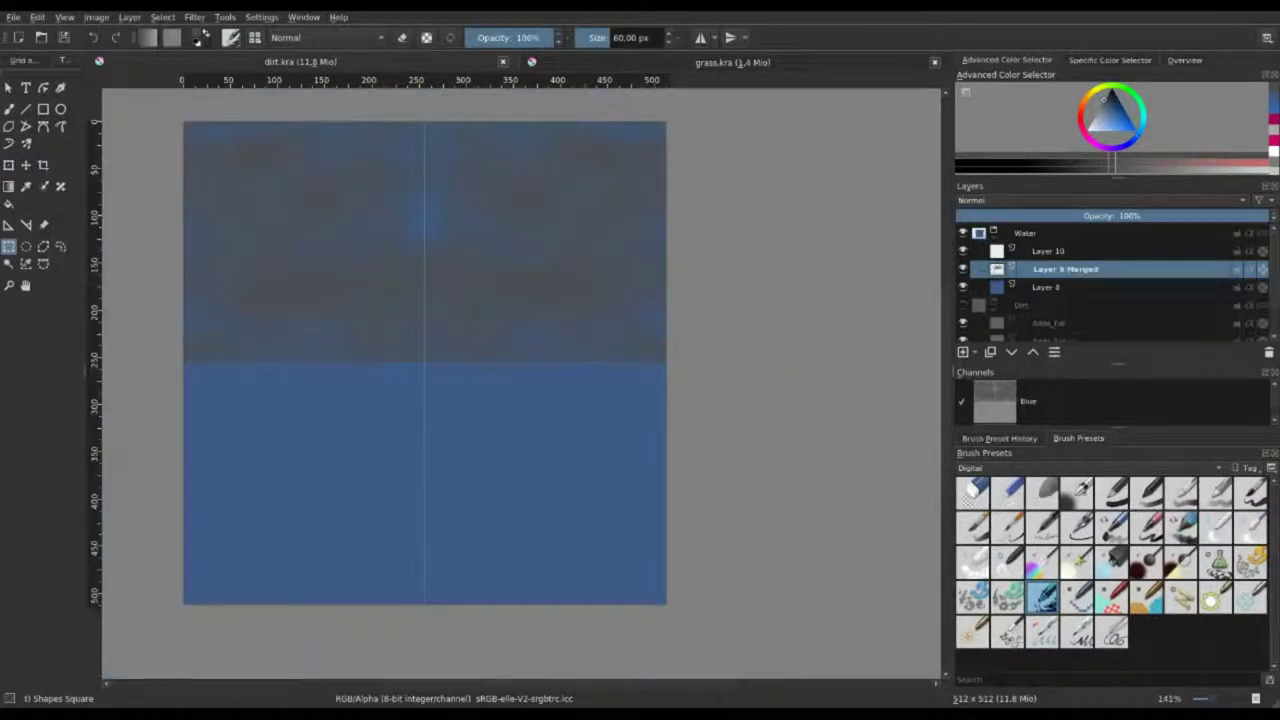
# Copy the texture's top half down to the lower half and merge it into Layer 9 Merged.
pyautogui.hotkey('ctrl', 'c')
pyautogui.hotkey('ctrl', 'v')
pyautogui.hotkey('ctrl', 't')
pyautogui.moveTo(423, 253); pyautogui.dragTo(423, 503)
pyautogui.press('Return')
pyautogui.hotkey('ctrl', 'r')
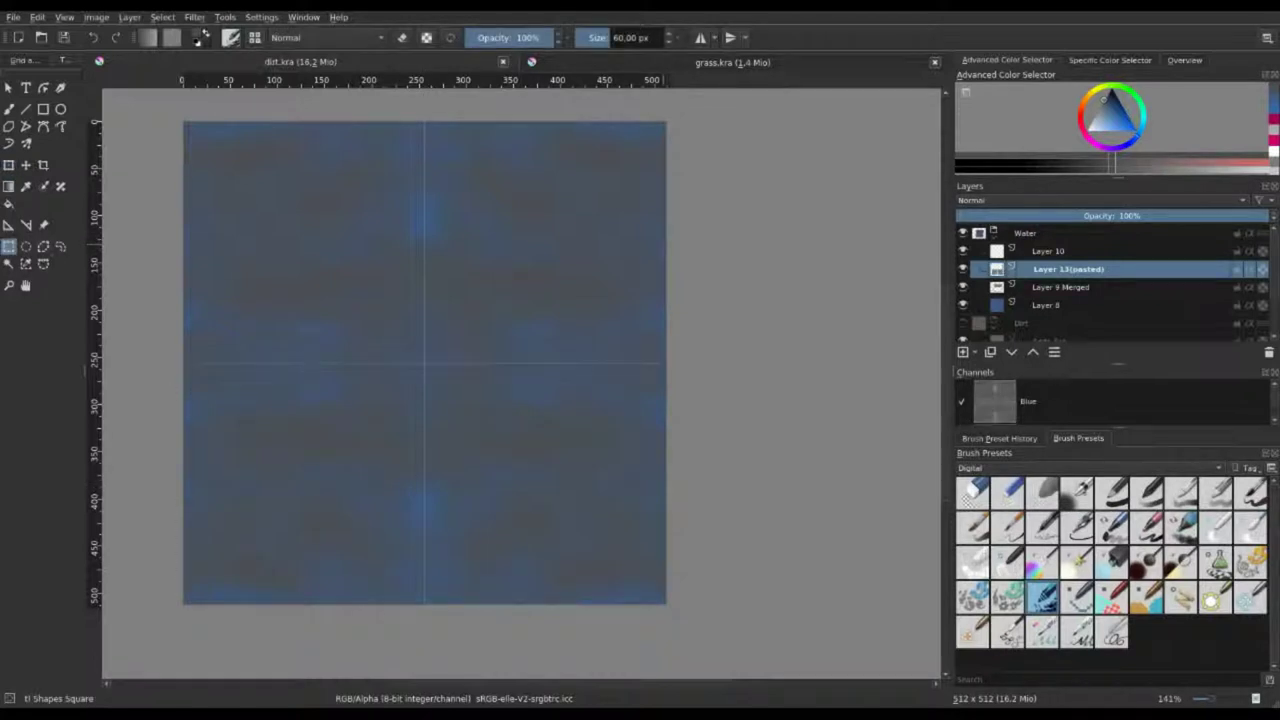
pyautogui.scroll(-1, 548, 250)
pyautogui.hotkey('ctrl', 'e')
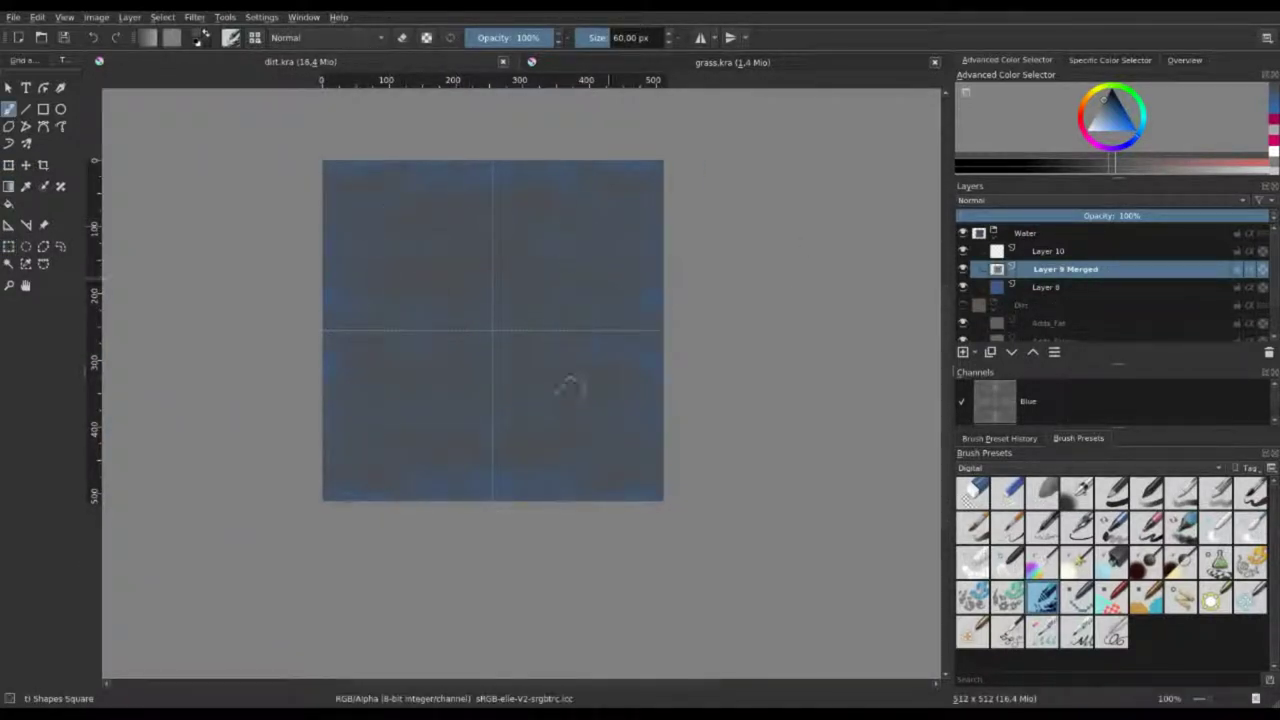
# Set the Layer 9 Merged water texture to Subtract blending at 61% opacity.
pyautogui.scroll(-1, 623, 357)
pyautogui.click(1122, 215)
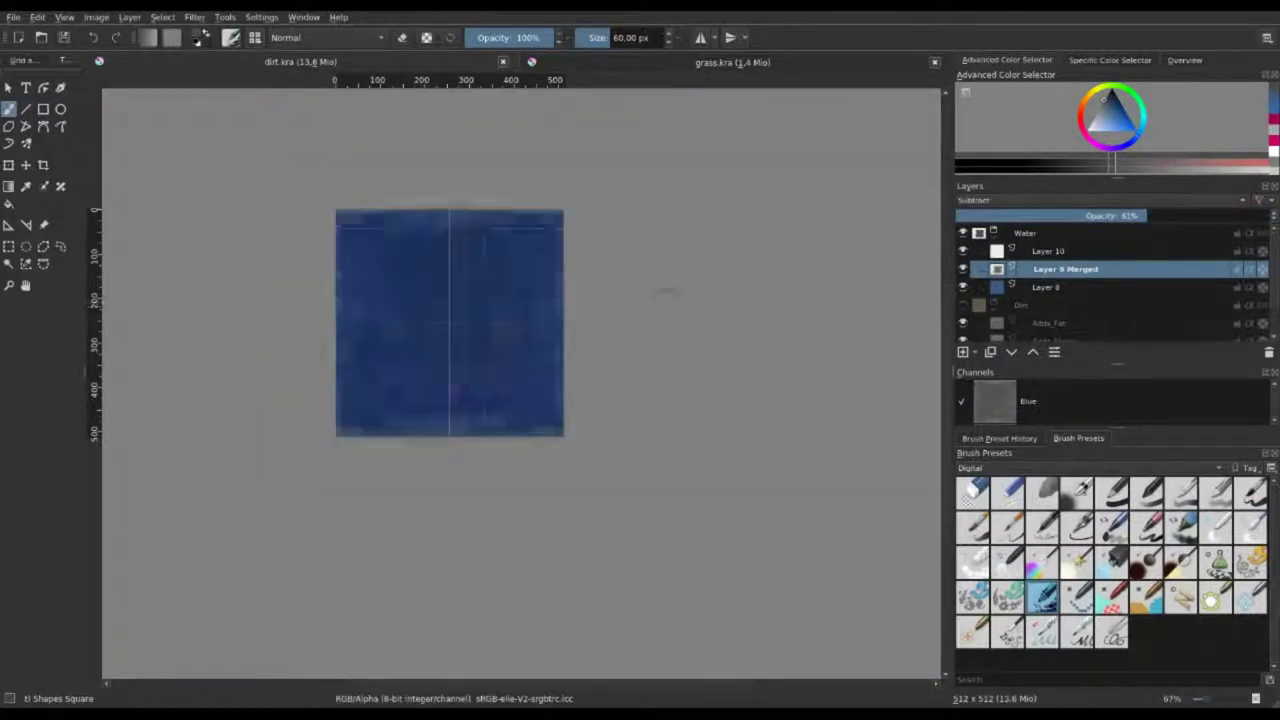
pyautogui.press('1')
pyautogui.scroll(-1, 482, 323)
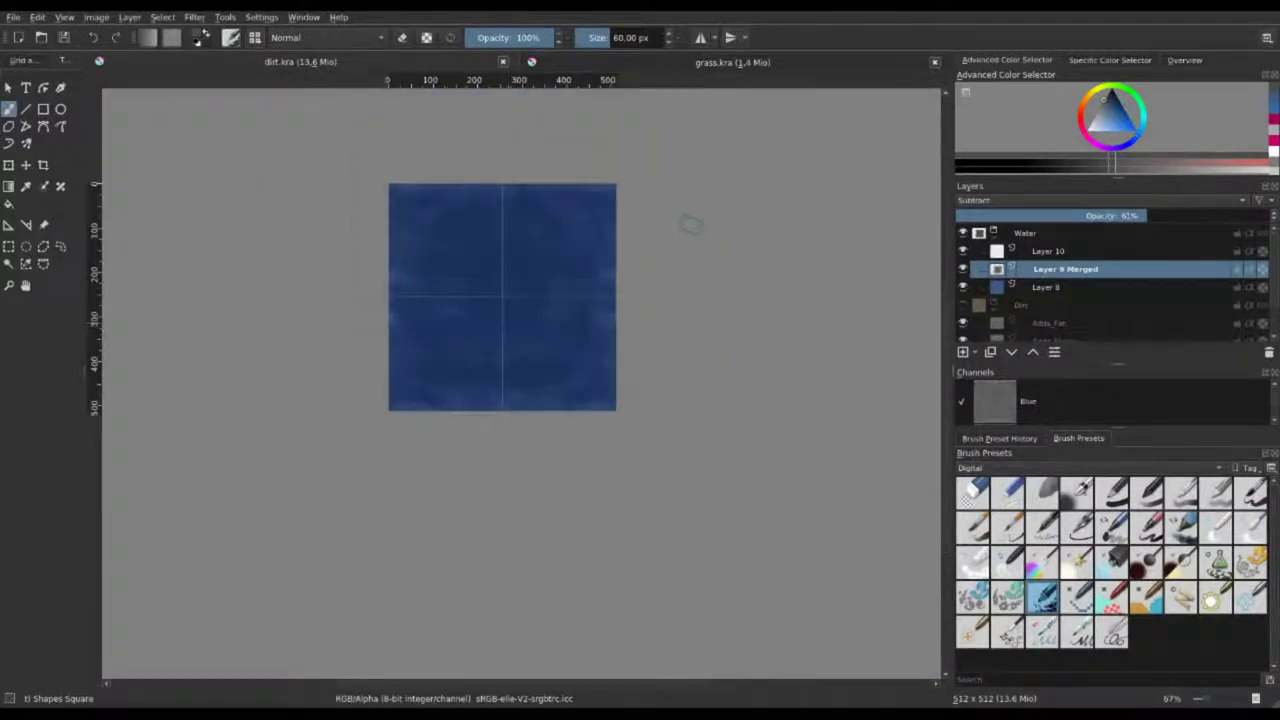
pyautogui.scroll(1, 803, 316)
# Paste a copy of the water texture and test it at Subtract 39%, then Addition at full opacity.
pyautogui.hotkey('ctrl', 'a')
pyautogui.hotkey('ctrl', 'v')
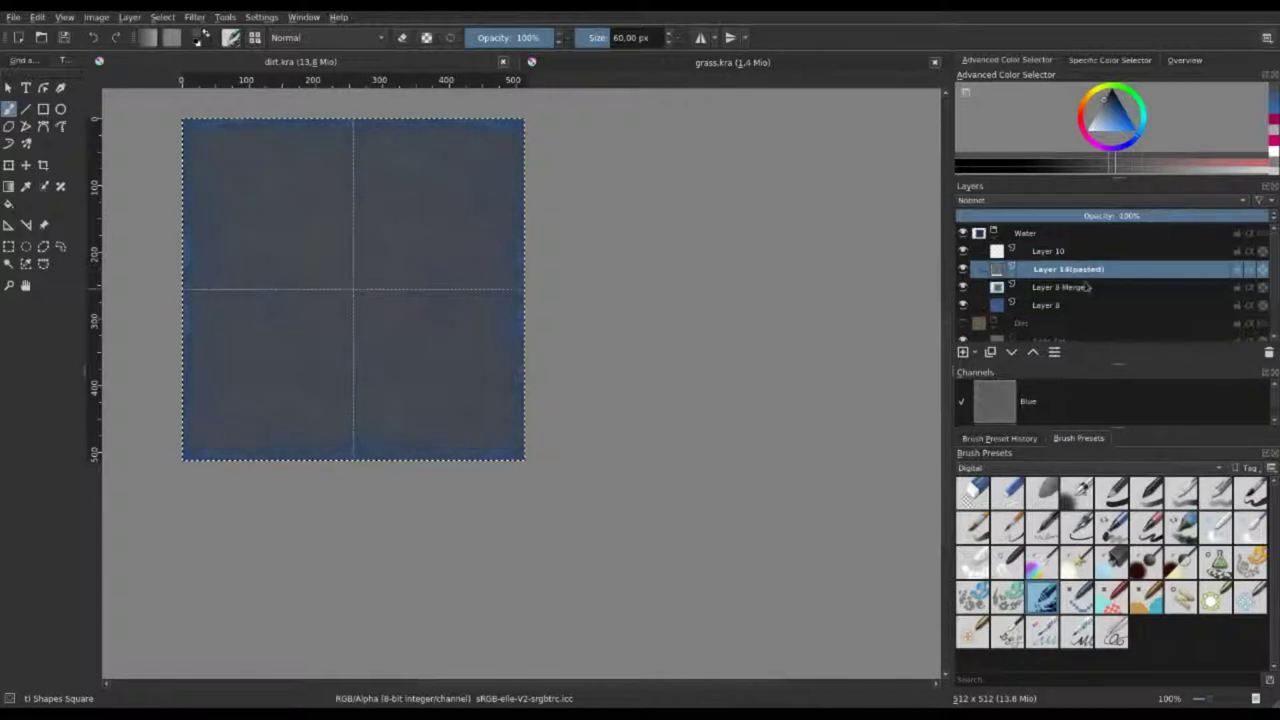
pyautogui.scroll(-1, 593, 233)
pyautogui.scroll(2, 423, 240)
pyautogui.click(975, 200)
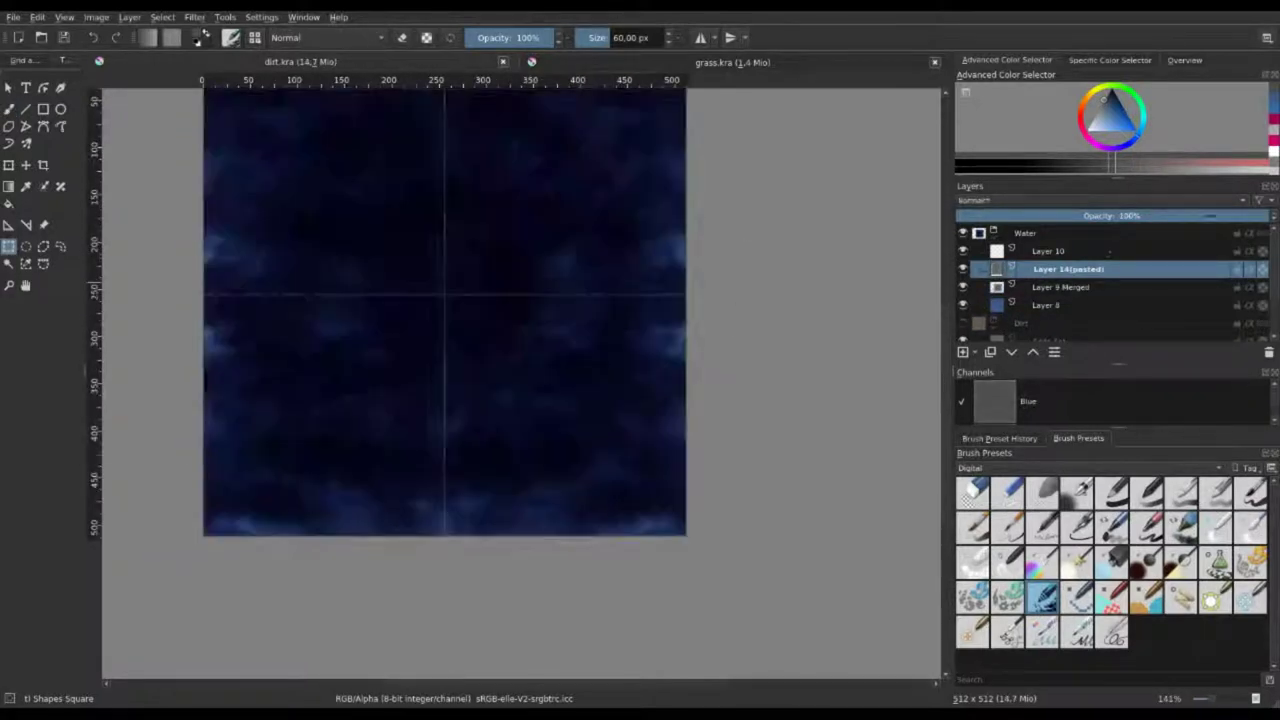
pyautogui.click(1081, 215)
pyautogui.scroll(-1, 723, 179)
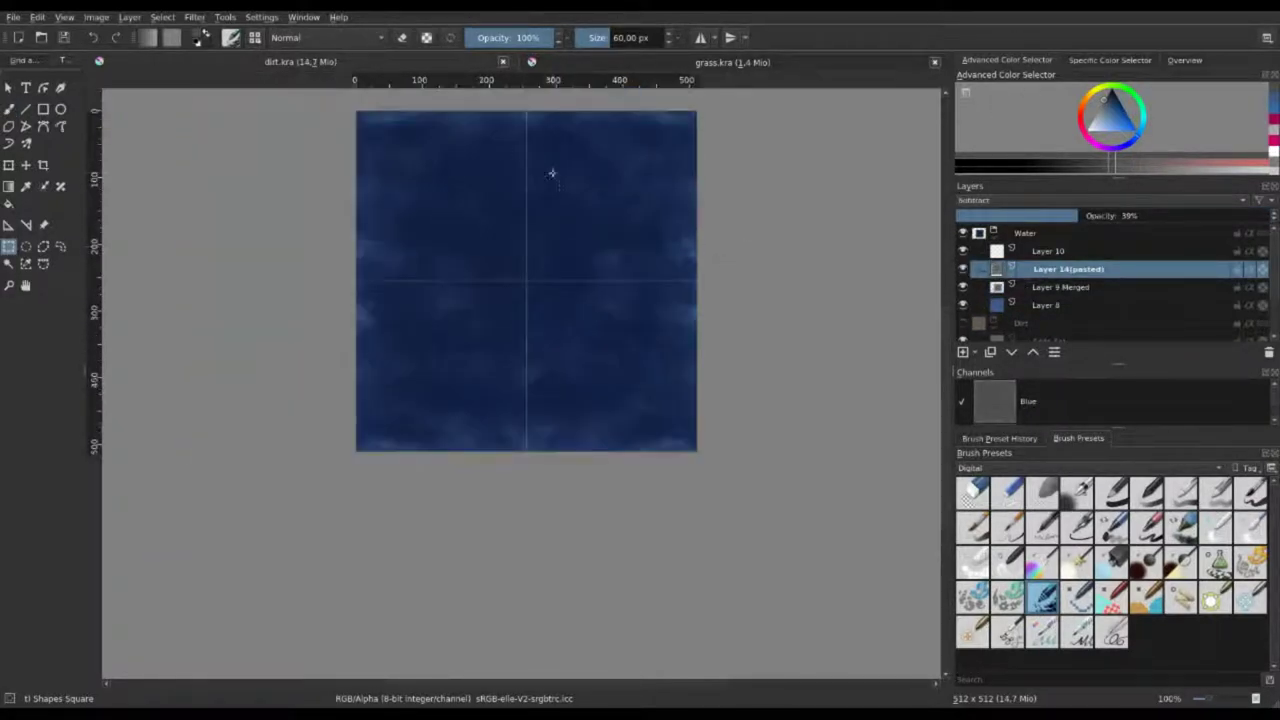
pyautogui.moveTo(1073, 215); pyautogui.dragTo(1265, 215)
pyautogui.scroll(-1, 990, 200)
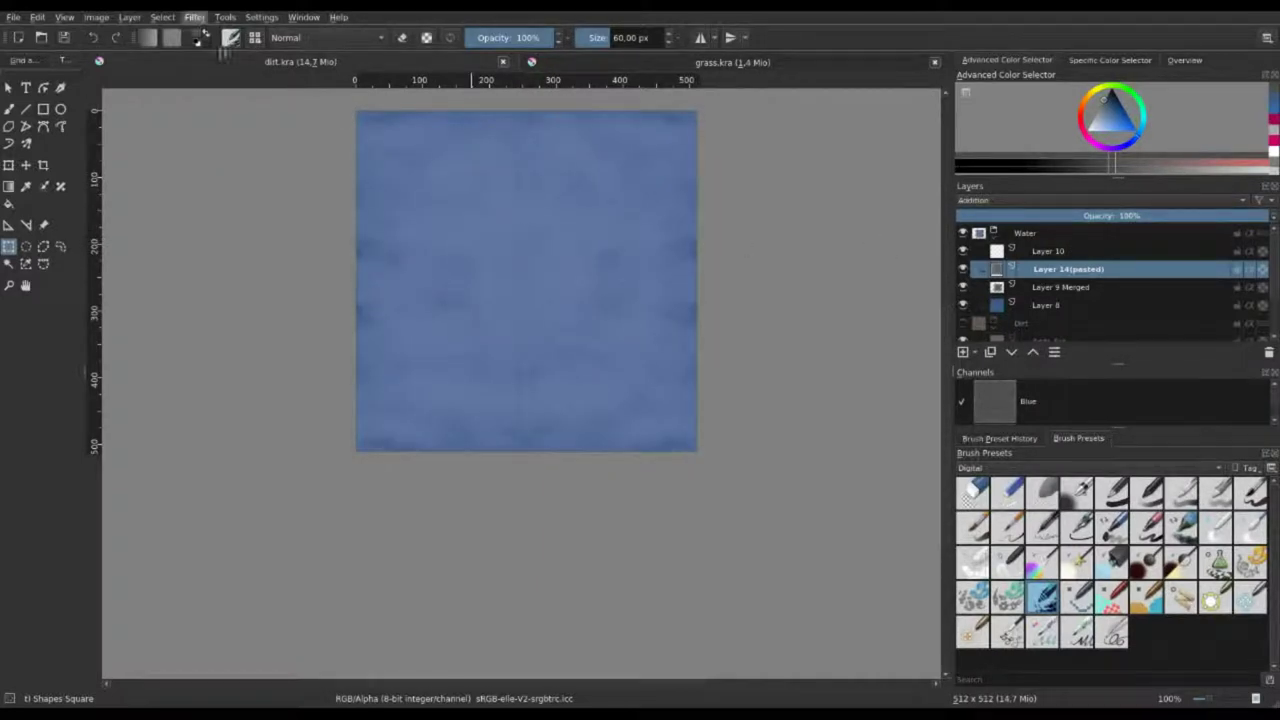
# Delete Layer 14 (pasted) and Layer 10, then switch to the grass.kra document.
pyautogui.click(1028, 233)
pyautogui.click(1060, 269)
pyautogui.moveTo(434, 158); pyautogui.dragTo(309, 143)
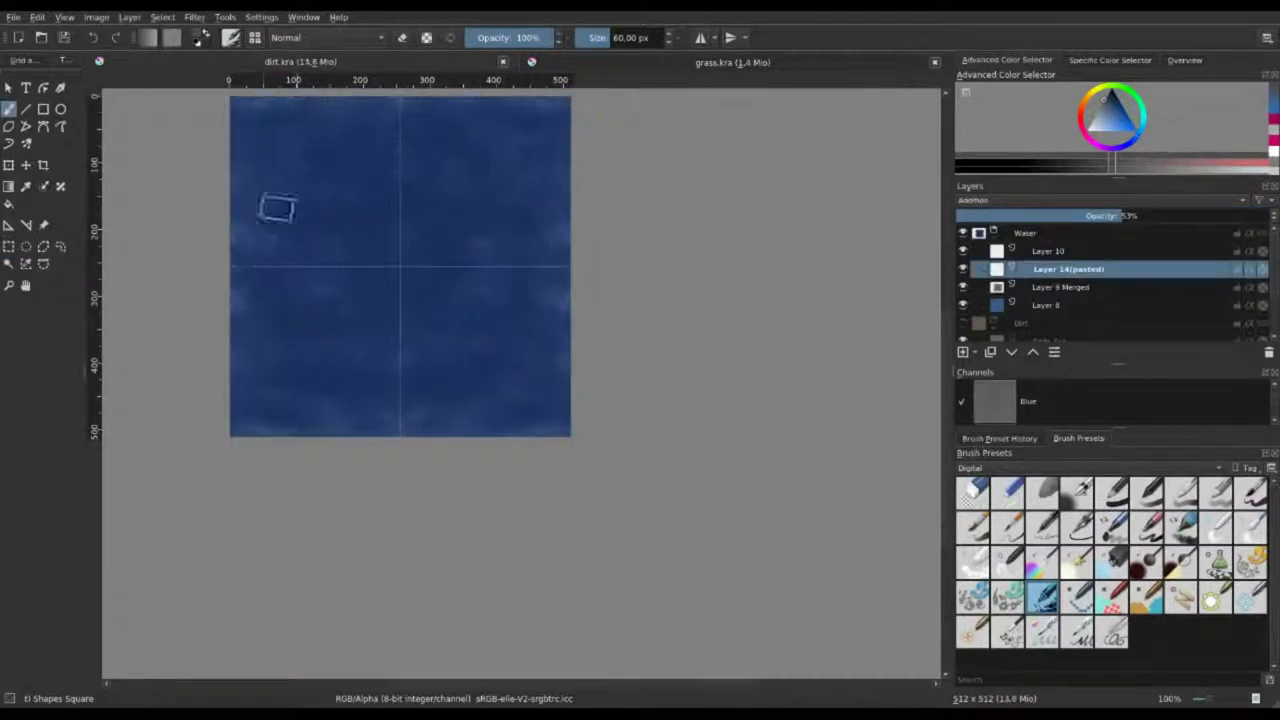
pyautogui.hotkey('shift', 'Delete')
pyautogui.press('-')
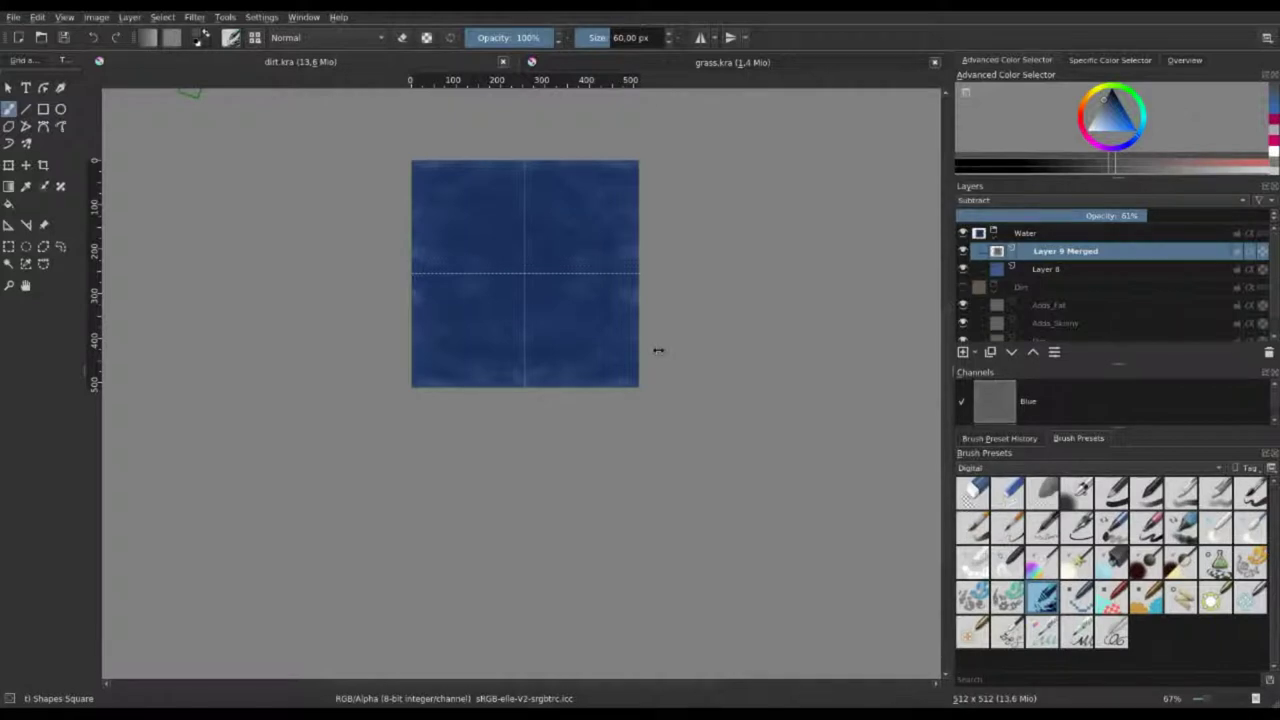
pyautogui.hotkey('ctrl', 'Tab')
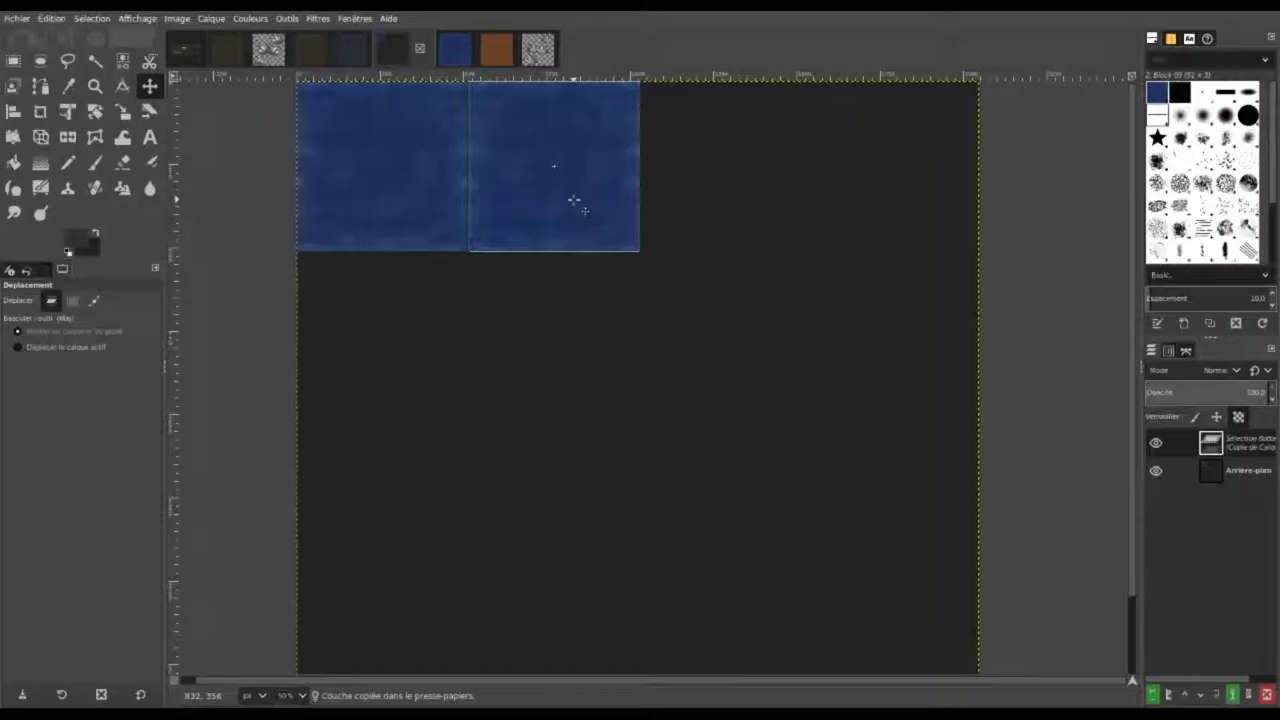
# Place the pasted water copy seamlessly beside the first tile and anchor it.
pyautogui.moveTo(580, 200)
pyautogui.mouseDown()
pyautogui.moveTo(734, 200)
pyautogui.moveTo(532, 208)
pyautogui.mouseUp()
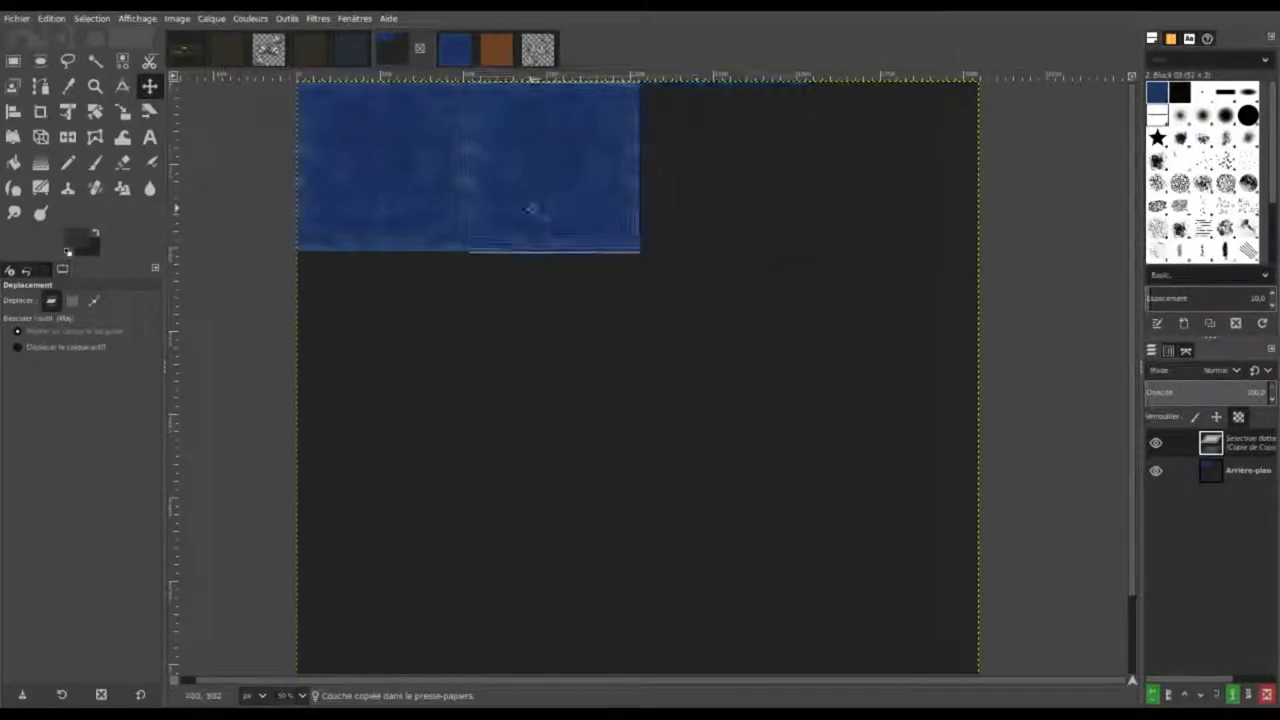
pyautogui.press('2')
pyautogui.press('1')
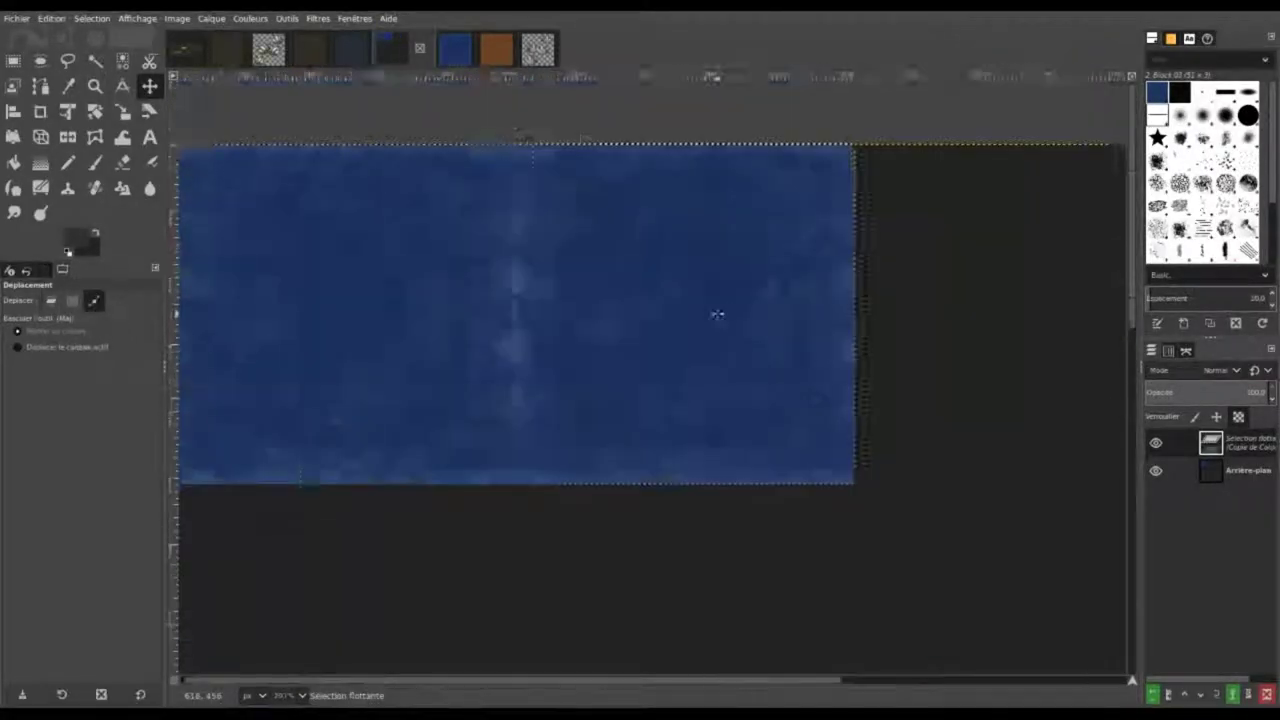
pyautogui.press('-')
pyautogui.hotkey('ctrl', 'c')
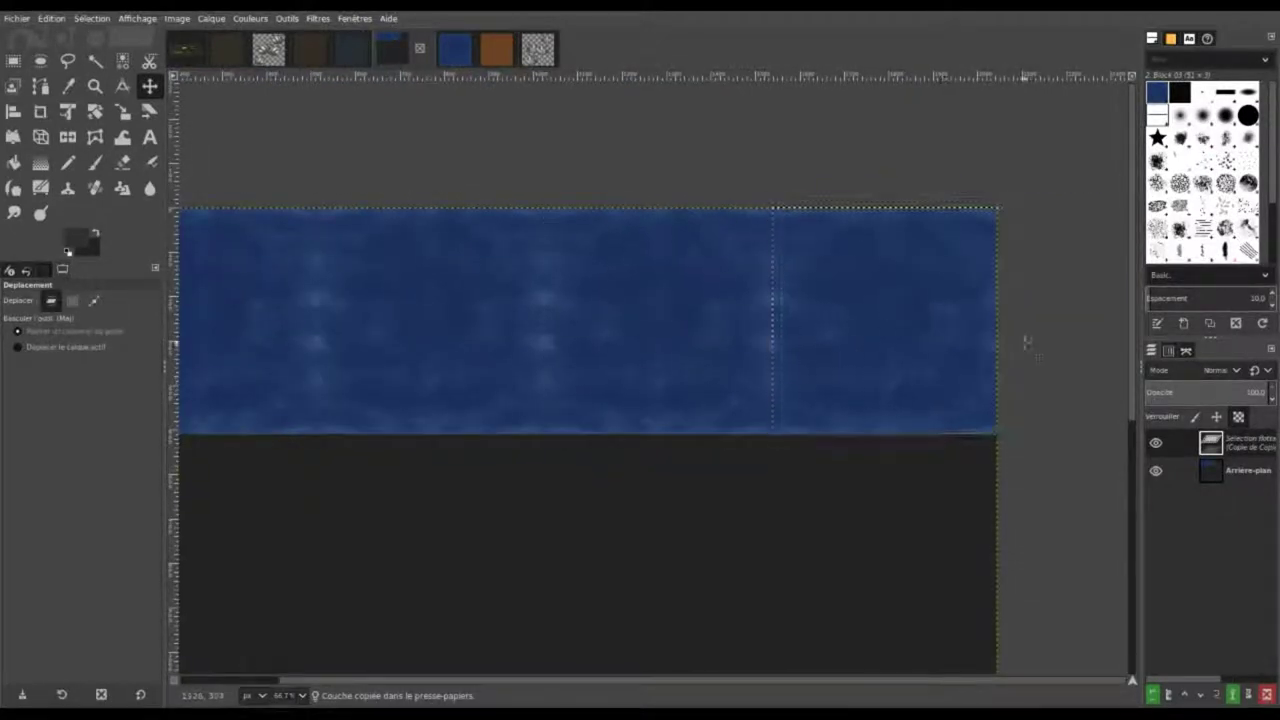
# Bring a dirt tile from the dirt texture image into the scene.
pyautogui.press('r')
pyautogui.click(476, 48)
pyautogui.click(392, 48)
pyautogui.press('1')
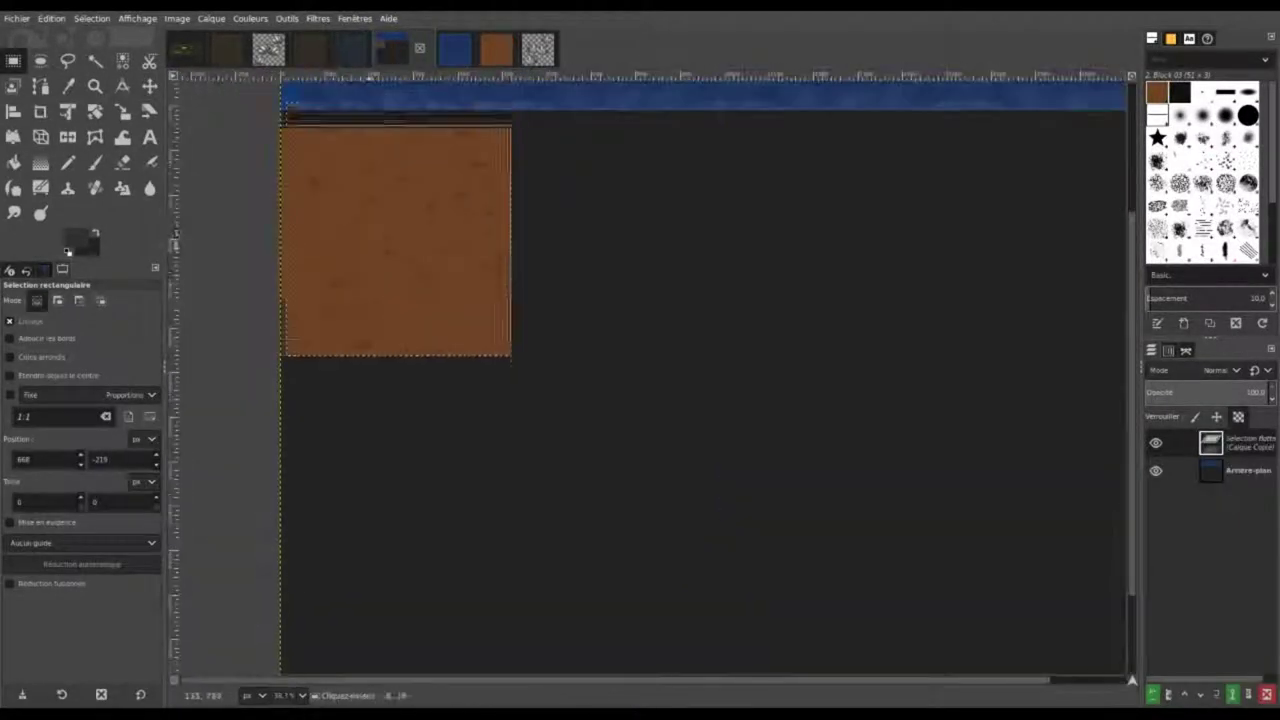
pyautogui.hotkey('ctrl', 'v')
pyautogui.hotkey('ctrl', 'z')
pyautogui.hotkey('ctrl', 'v')
pyautogui.hotkey('ctrl', 'z')
# Paste a dirt copy flush beside the dirt strip under the water.
pyautogui.moveTo(282, 93); pyautogui.dragTo(760, 432)
pyautogui.hotkey('ctrl', 'v')
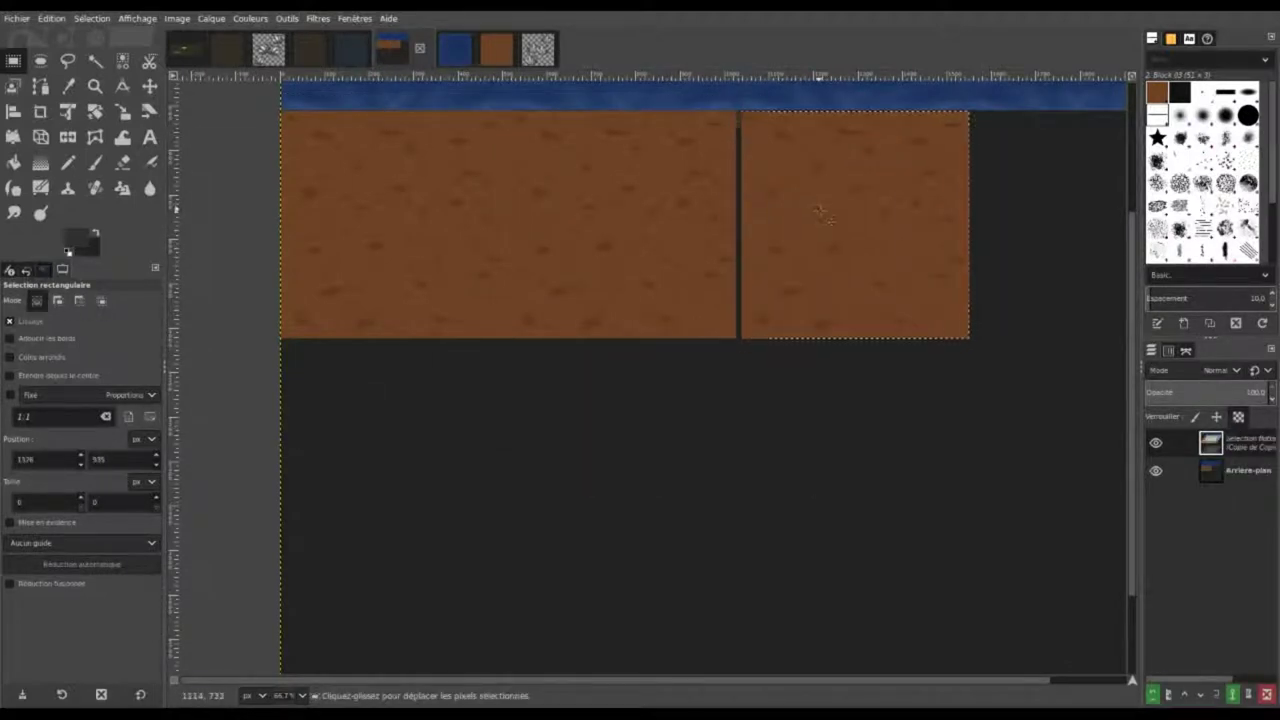
pyautogui.hotkey('ctrl', 'z')
pyautogui.hotkey('ctrl', 'v')
pyautogui.moveTo(714, 266); pyautogui.dragTo(703, 262)
pyautogui.hotkey('ctrl', 'z')
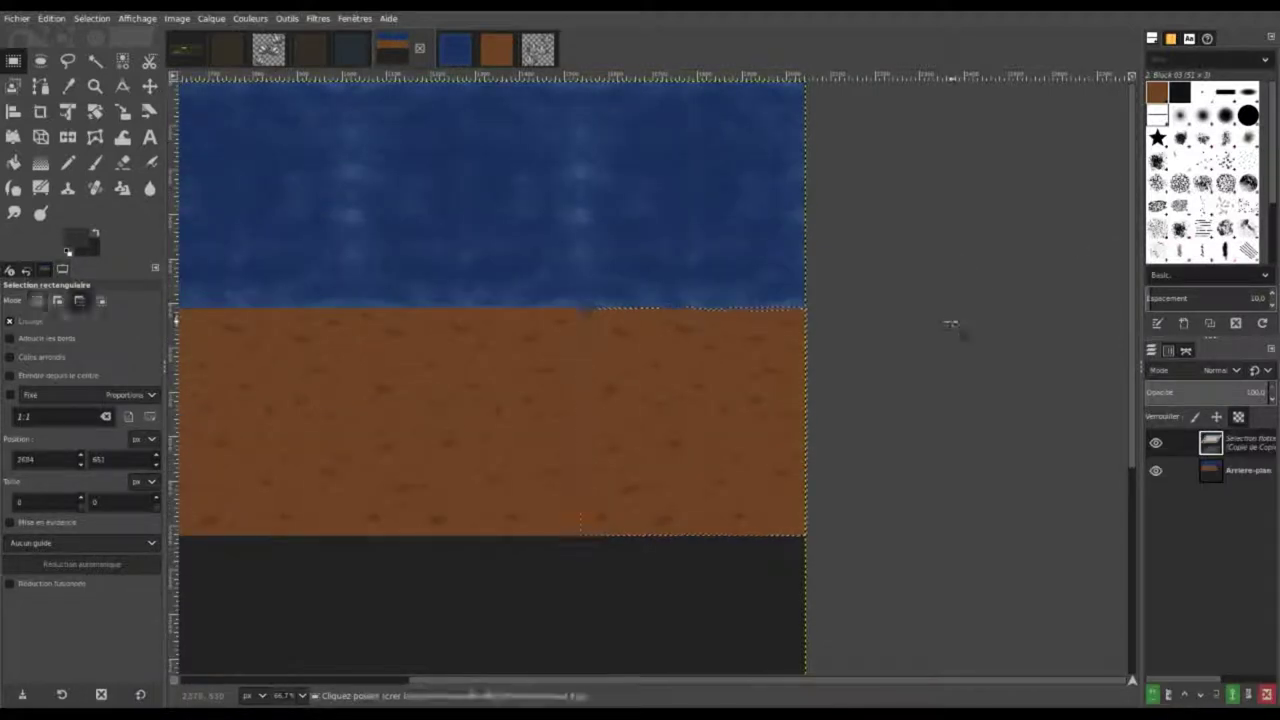
pyautogui.hotkey('ctrl', 'v')
pyautogui.hotkey('ctrl', 'z')
# Duplicate the whole dirt band and move it down to fill the dark area below.
pyautogui.moveTo(477, 243); pyautogui.dragTo(857, 366)
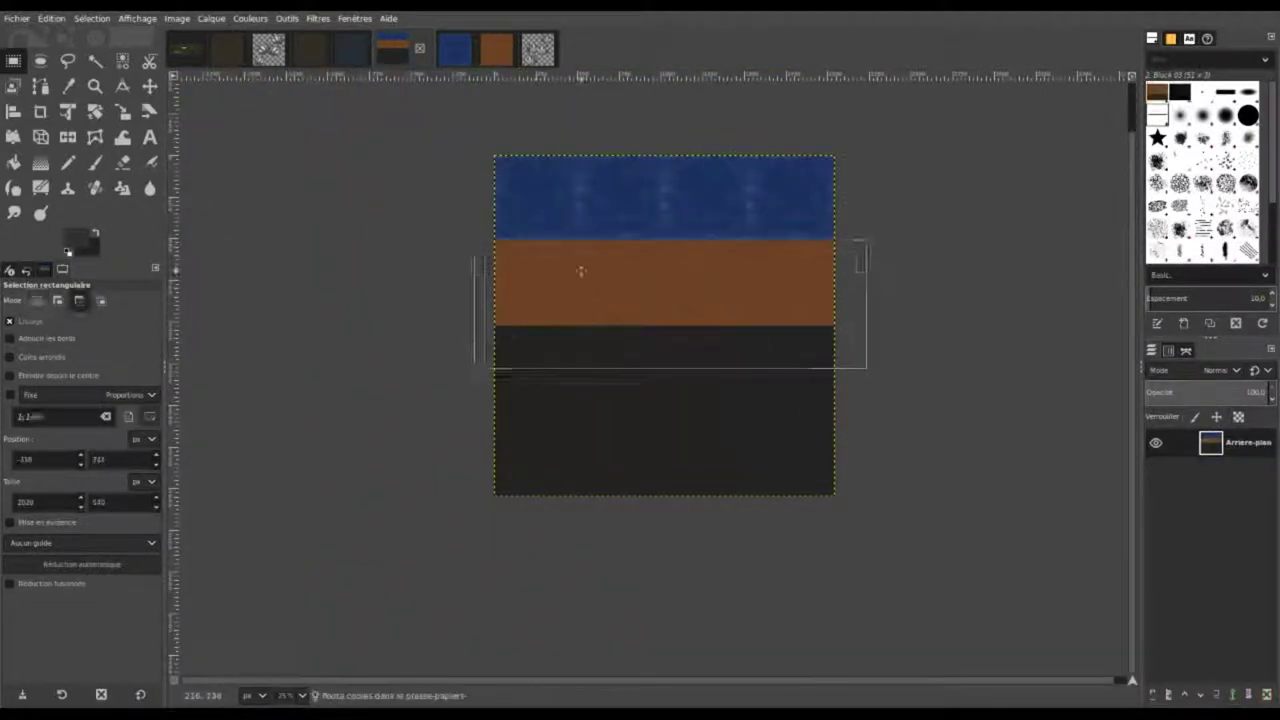
pyautogui.hotkey('ctrl', 'c')
pyautogui.hotkey('ctrl', 'v')
pyautogui.hotkey('ctrl', 'v')
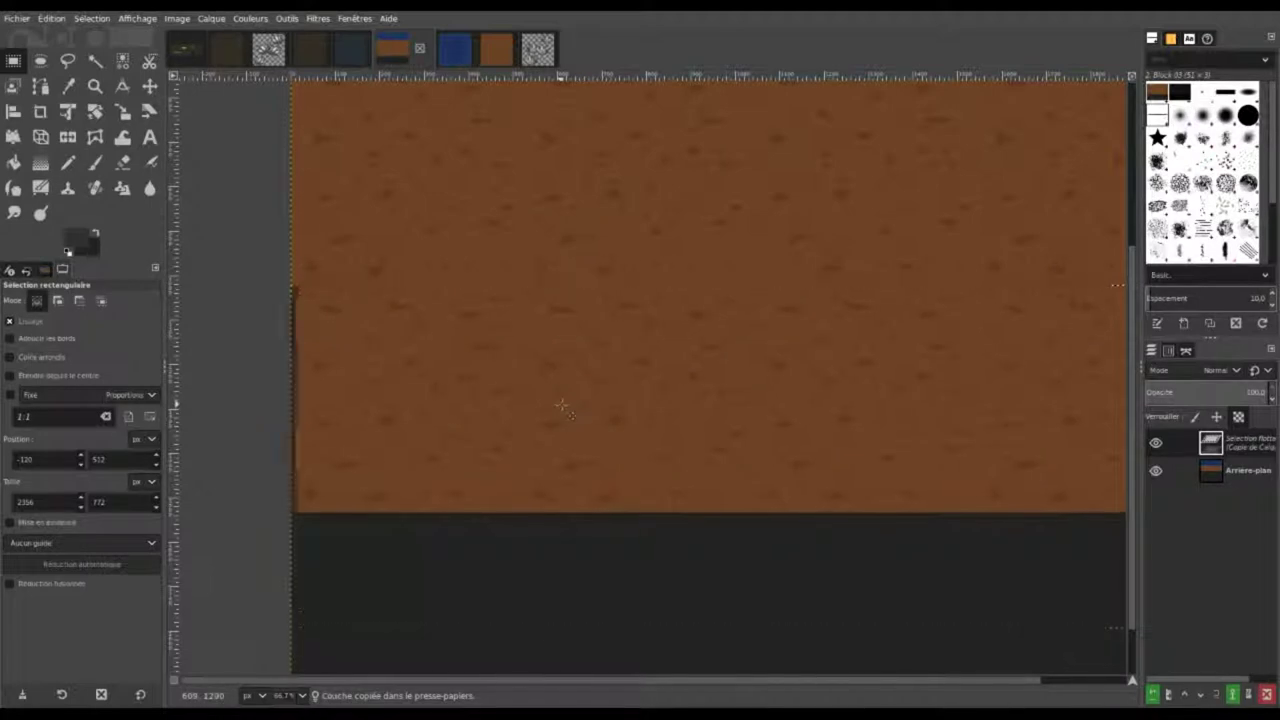
pyautogui.moveTo(556, 387); pyautogui.dragTo(558, 600)
pyautogui.hotkey('ctrl', 'h')
pyautogui.press('-')
pyautogui.press('-')
pyautogui.press('-')
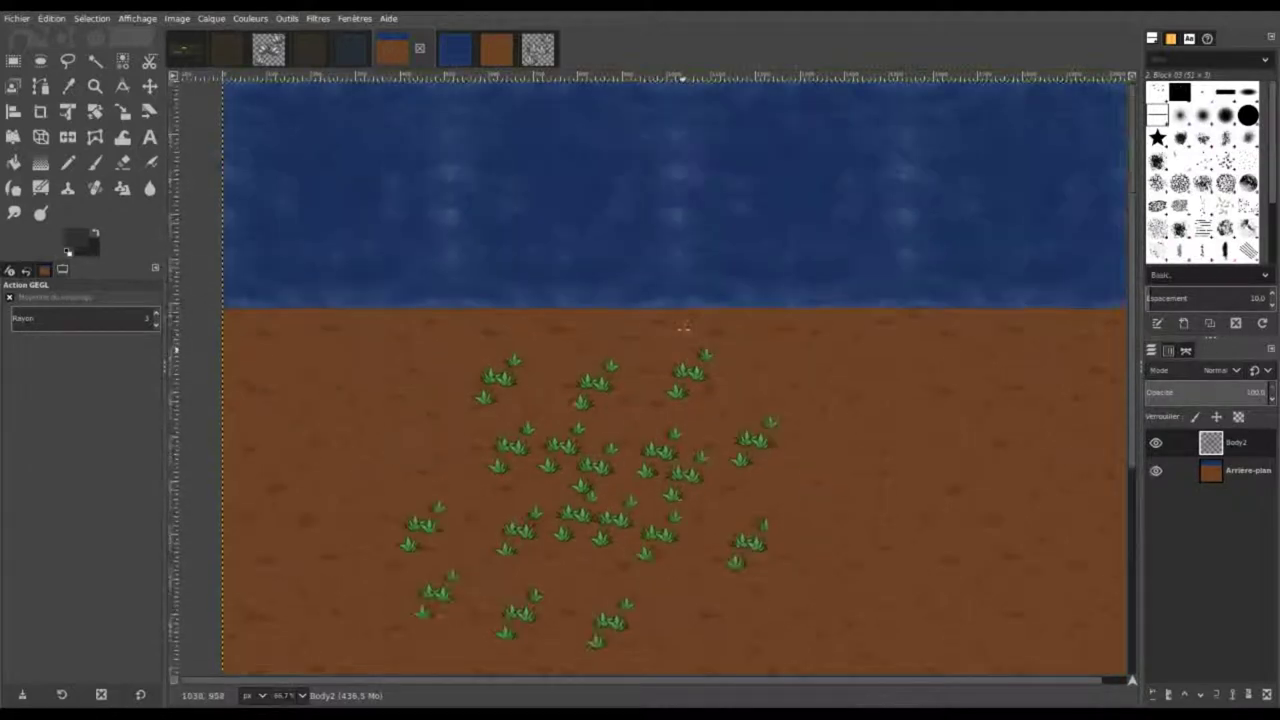
pyautogui.scroll(-1, 702, 338)
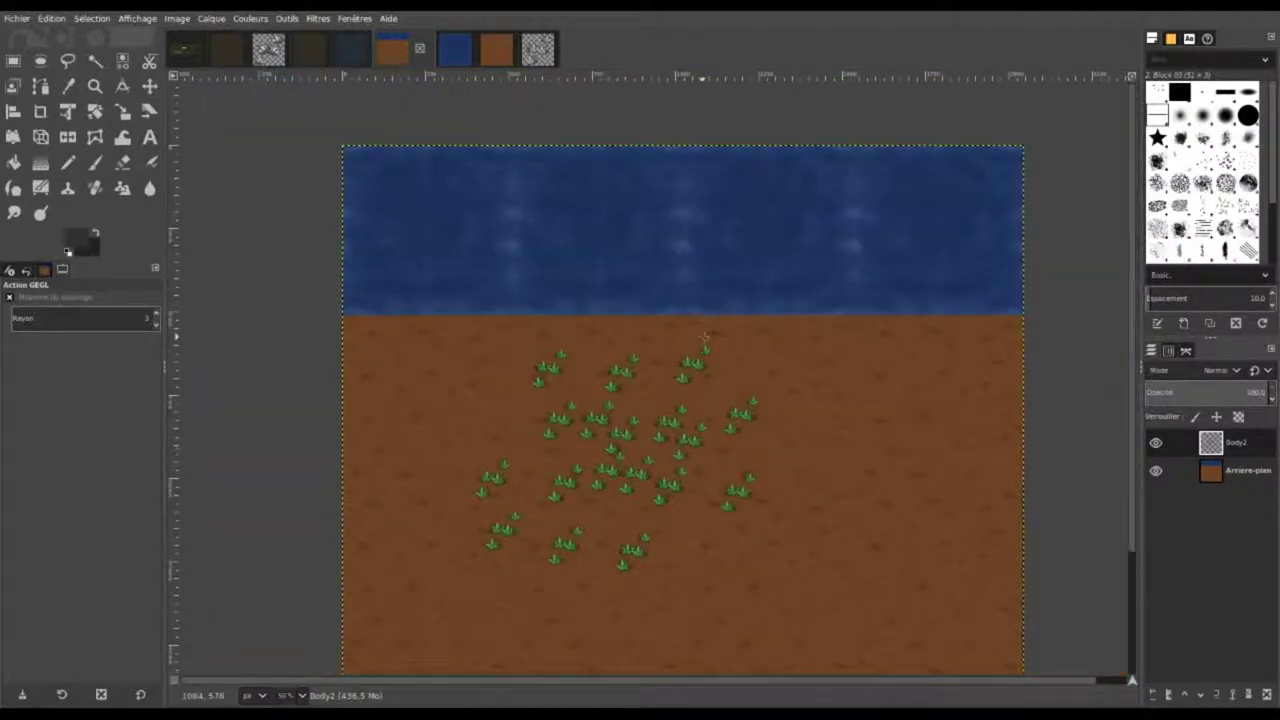